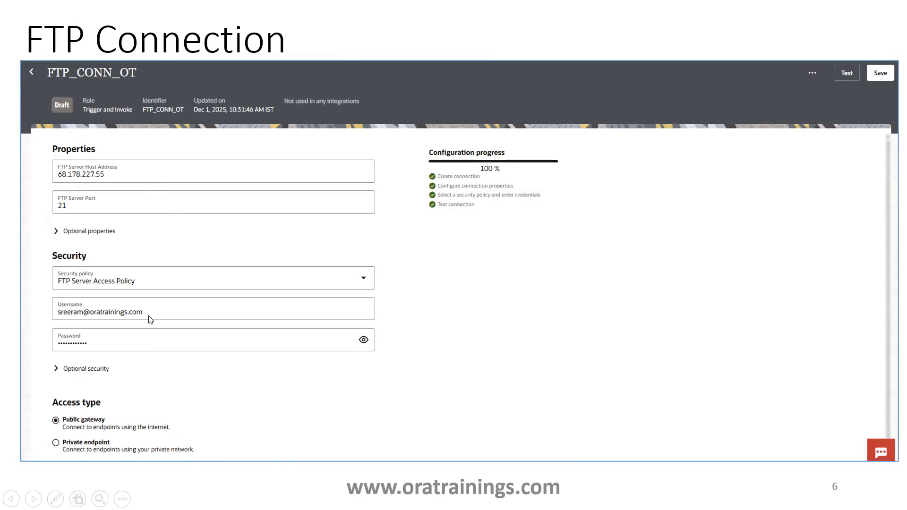
pyautogui.press('Right')
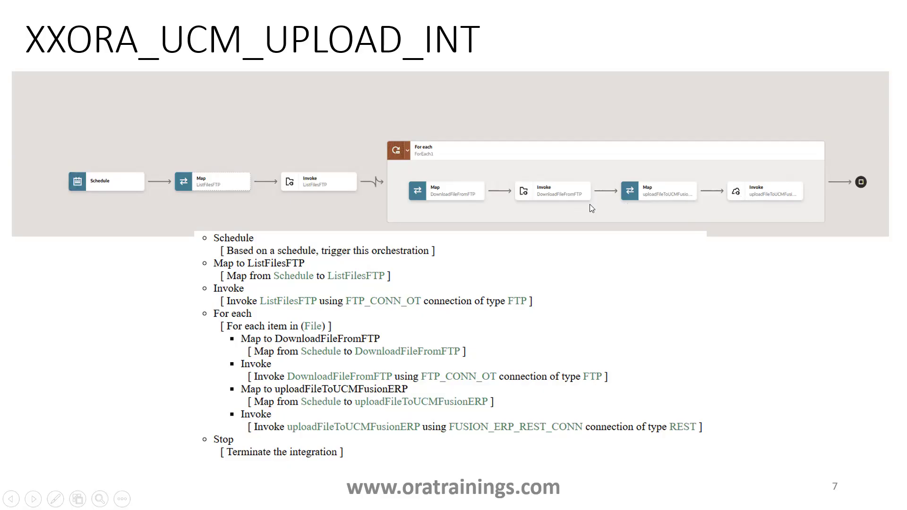
pyautogui.press('Right')
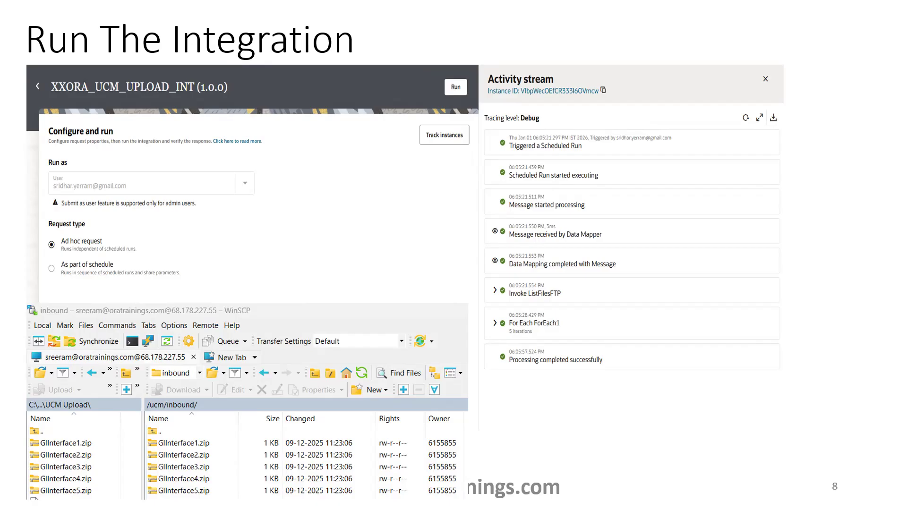
pyautogui.click(452, 320)
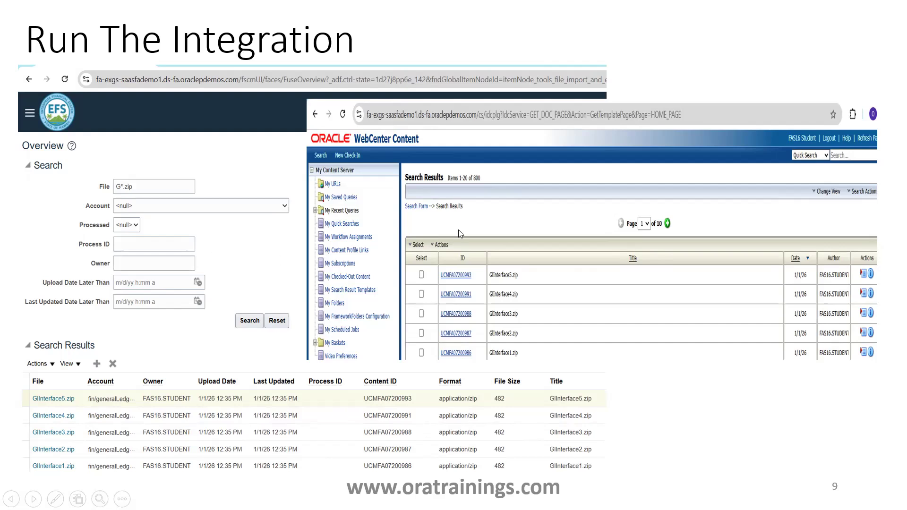
pyautogui.press('Escape')
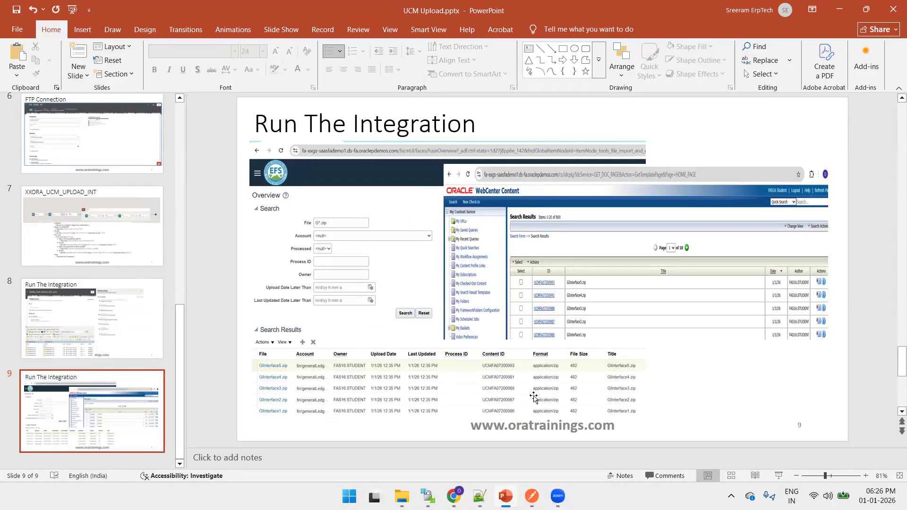
# Switch to Postman and examine the endpoint URL of the UCM_UPload POST request, especially its erpintegrations resource path.
pyautogui.hotkey('alt', 'Tab')
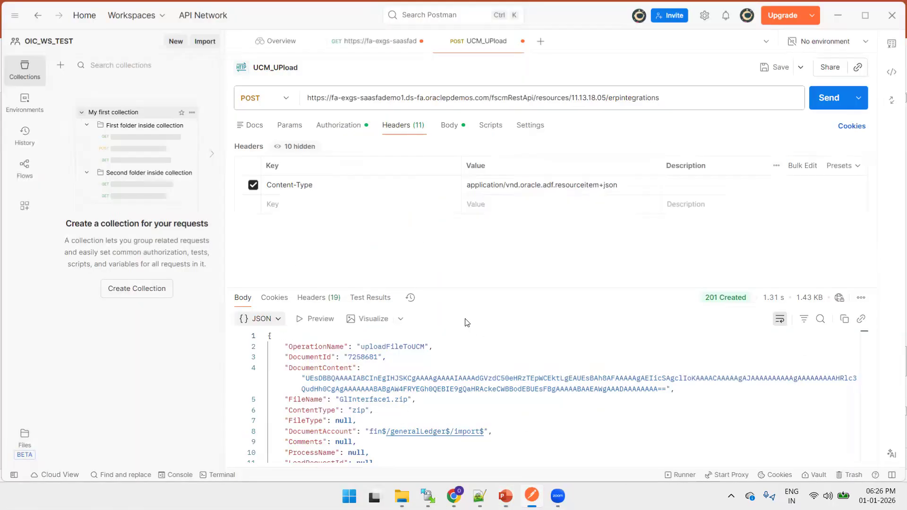
pyautogui.click(444, 366)
pyautogui.click(693, 100)
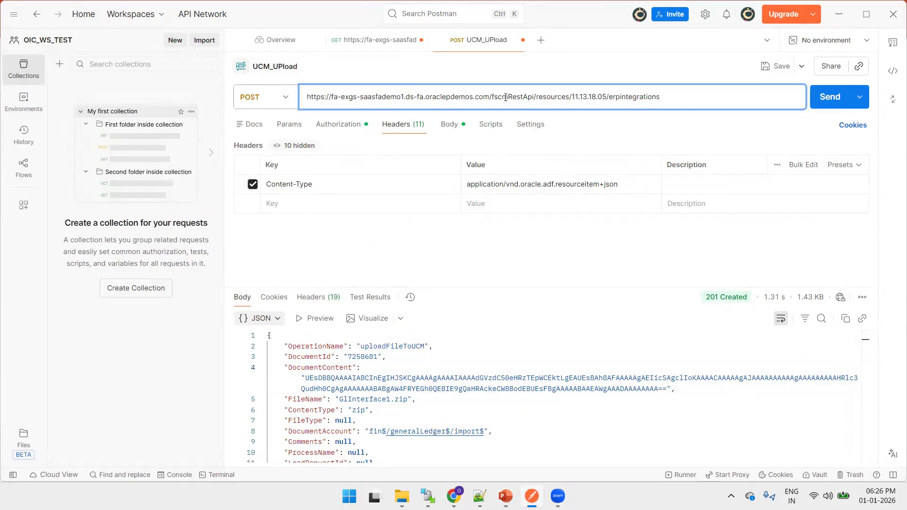
pyautogui.moveTo(488, 97); pyautogui.dragTo(588, 97)
pyautogui.click(655, 97)
pyautogui.moveTo(671, 98); pyautogui.dragTo(489, 97)
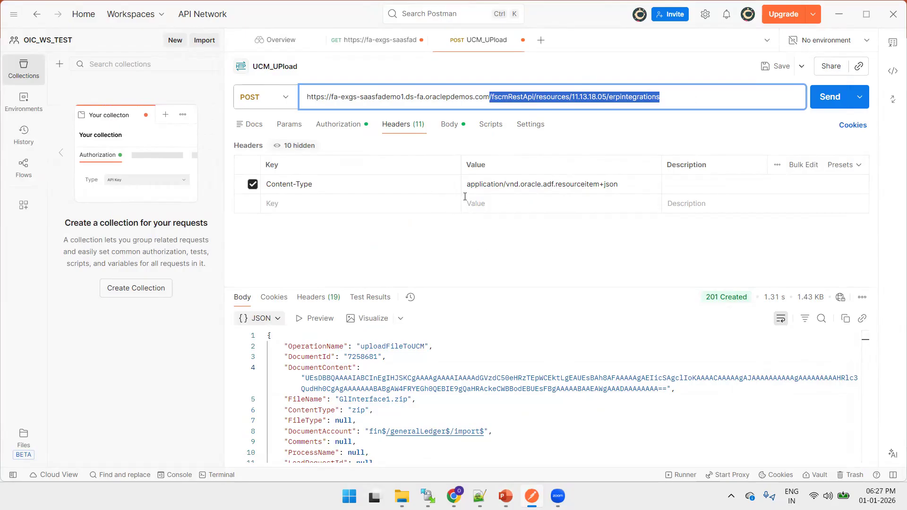
# Examine the UCM_UPload request's authorization and raw body, including the DocumentContent and DocumentAccount attributes.
pyautogui.click(338, 126)
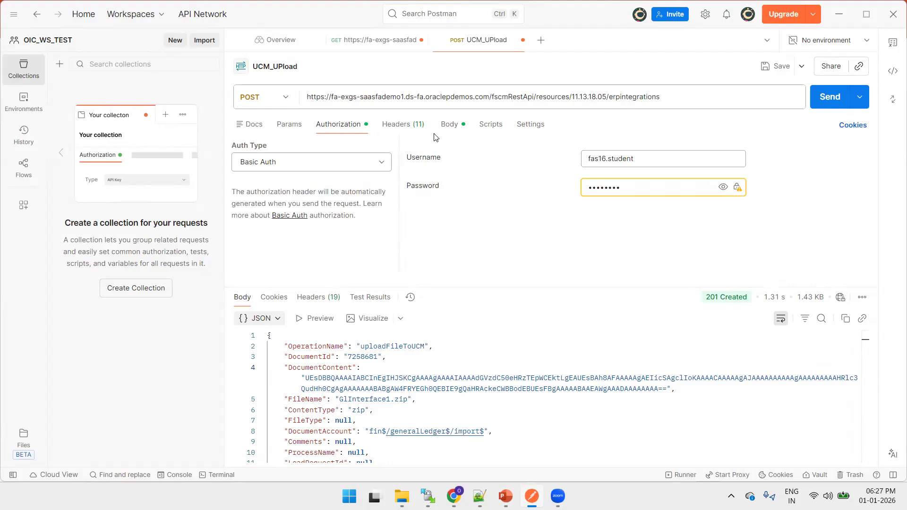
pyautogui.click(449, 127)
pyautogui.click(423, 242)
pyautogui.press('Up')
pyautogui.press('Up')
pyautogui.press('Up')
pyautogui.press('Up')
pyautogui.press('Up')
pyautogui.press('Up')
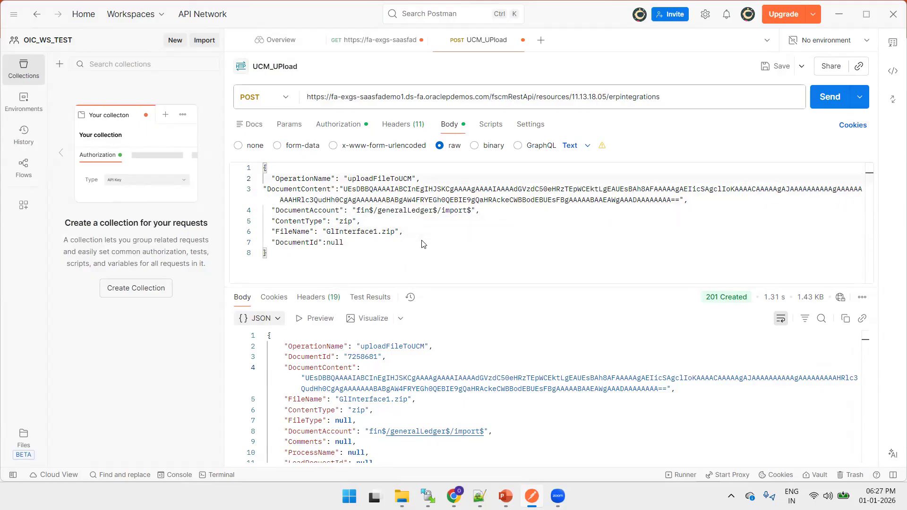
pyautogui.doubleClick(285, 190)
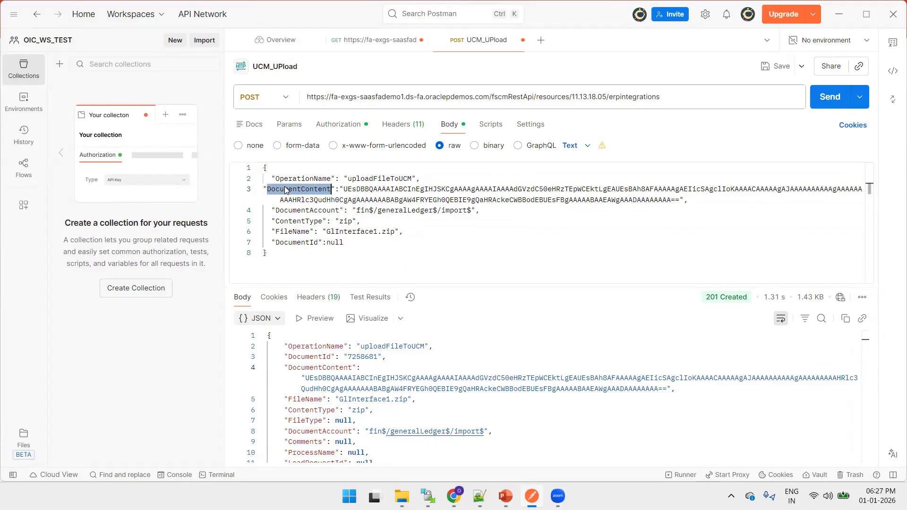
pyautogui.doubleClick(292, 213)
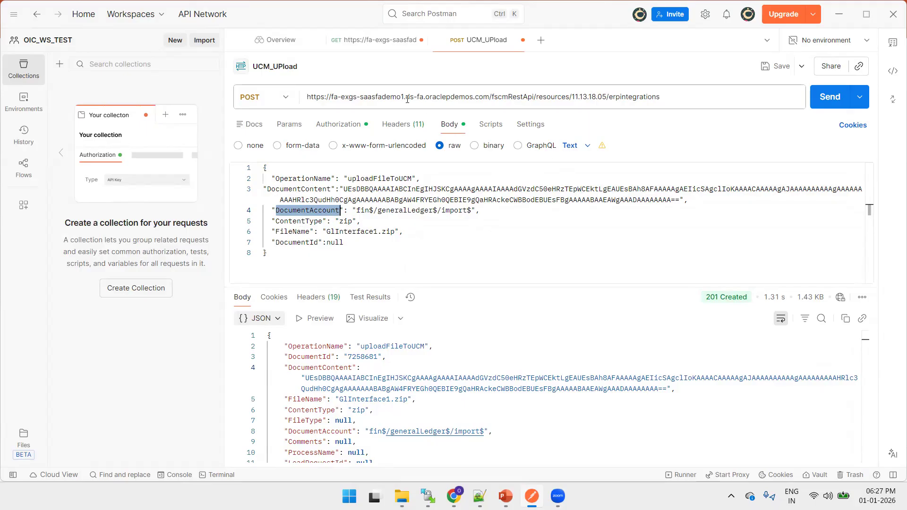
# Check the UCM_UPload request's query parameters, authorization type and Content-Type header.
pyautogui.click(527, 124)
pyautogui.click(290, 125)
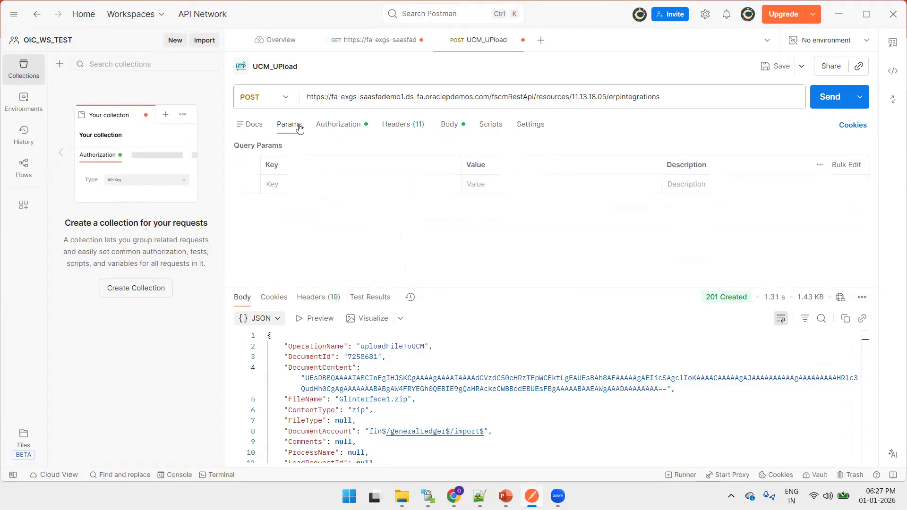
pyautogui.click(331, 130)
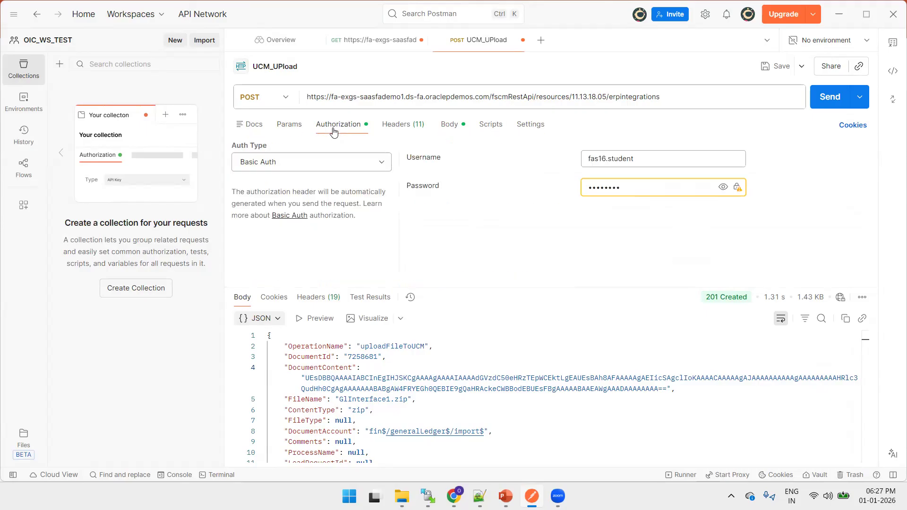
pyautogui.click(387, 127)
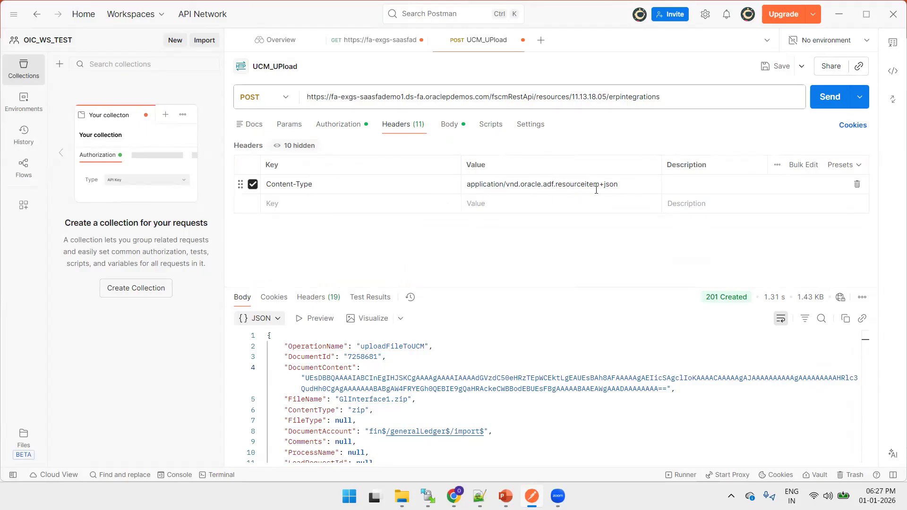
# Switch to Oracle Integration in Chrome, copy the name XXORA_UCM_UPLOAD_INT and close that integration.
pyautogui.click(453, 495)
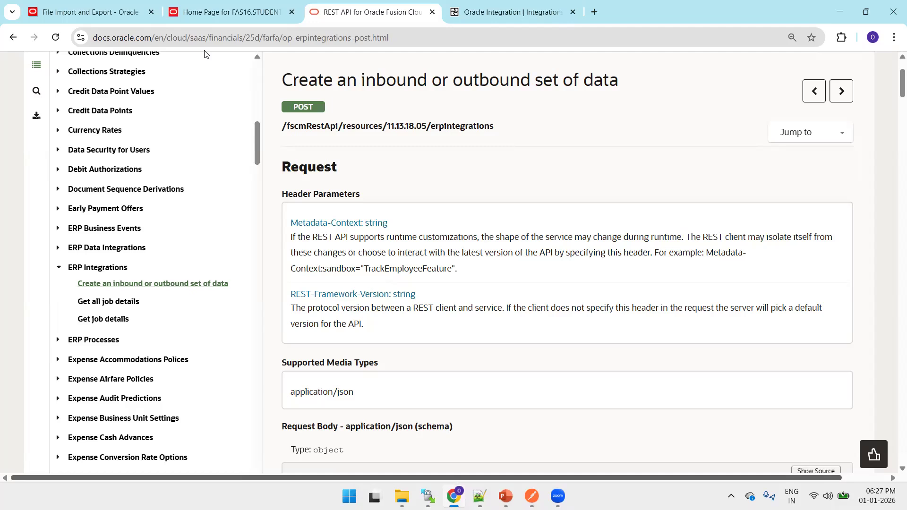
pyautogui.click(542, 16)
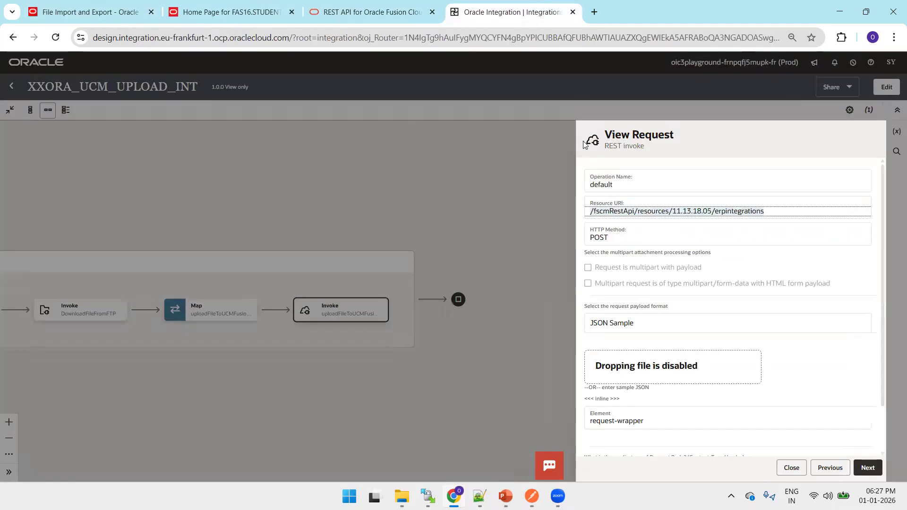
pyautogui.click(12, 87)
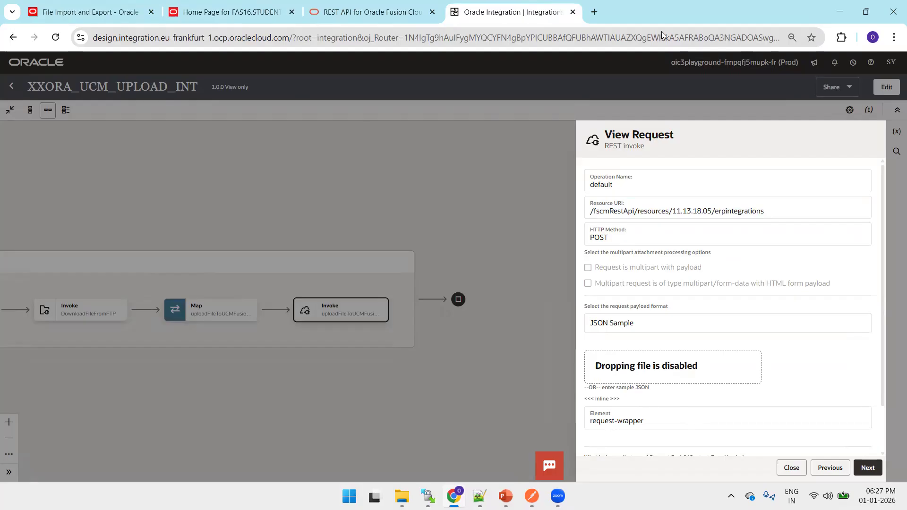
pyautogui.click(791, 468)
pyautogui.doubleClick(130, 87)
pyautogui.hotkey('ctrl', 'c')
pyautogui.click(11, 86)
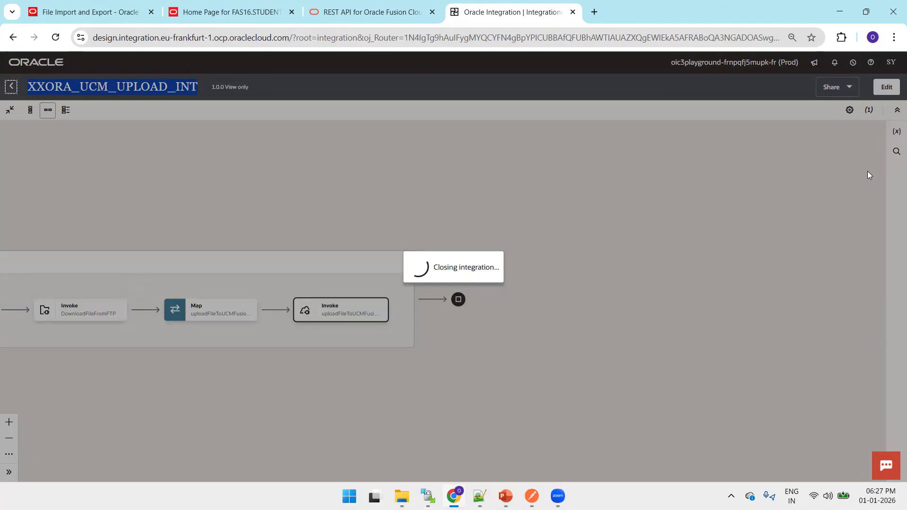
pyautogui.click(882, 87)
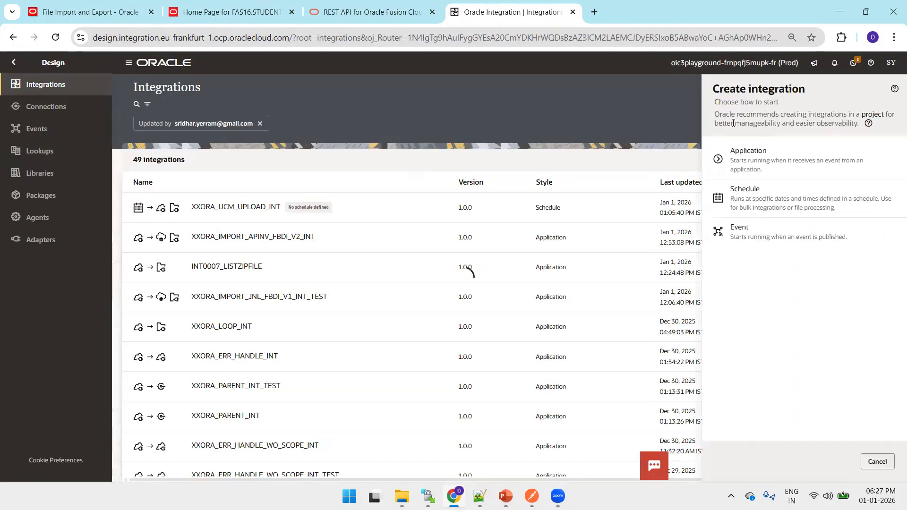
pyautogui.click(758, 162)
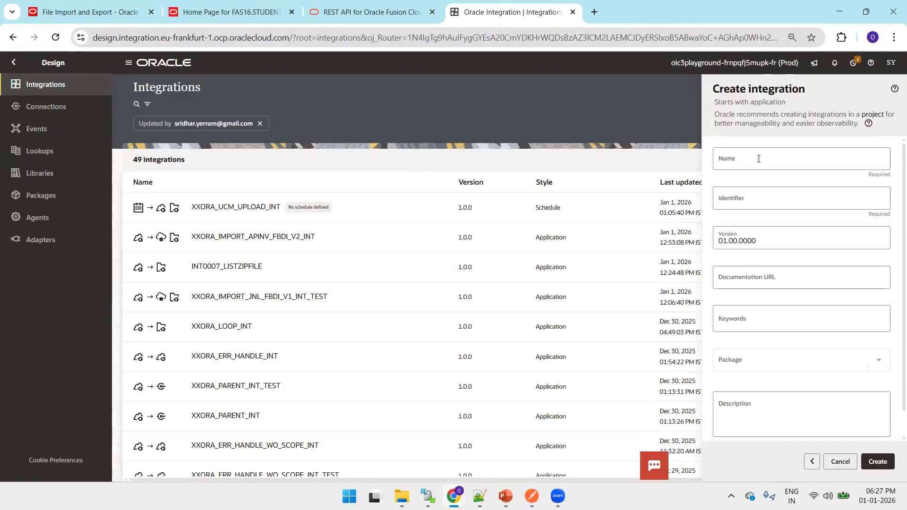
pyautogui.click(837, 461)
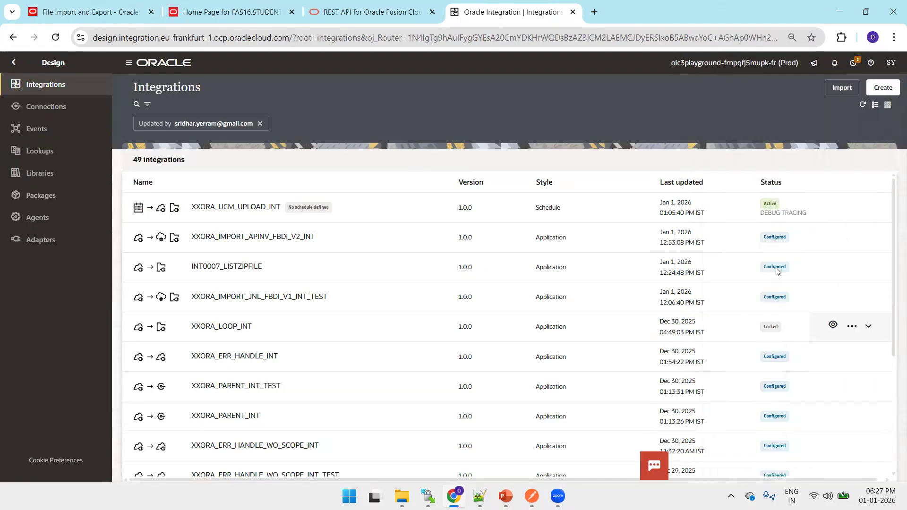
# Create a schedule-based integration named XXORA_UCM_UPLOAD_INT_TEST.
pyautogui.click(880, 92)
pyautogui.click(779, 201)
pyautogui.click(735, 163)
pyautogui.hotkey('ctrl', 'v')
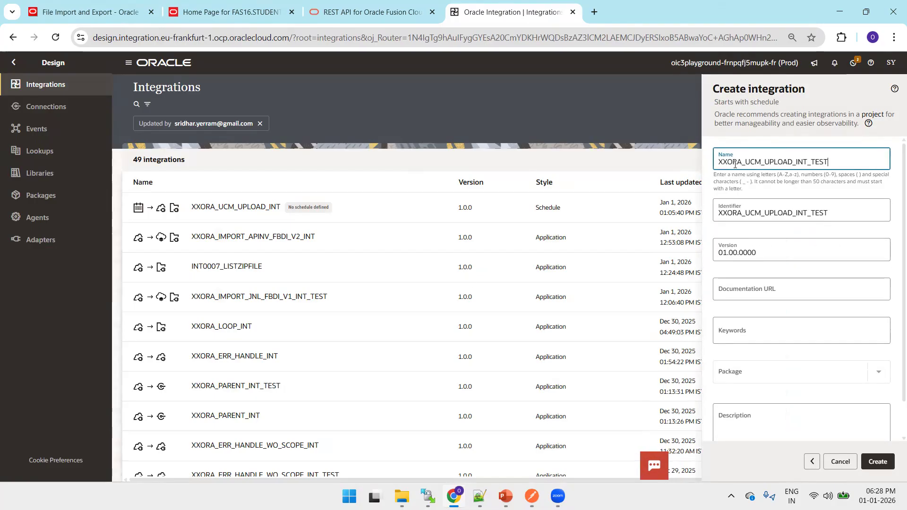
pyautogui.click(877, 463)
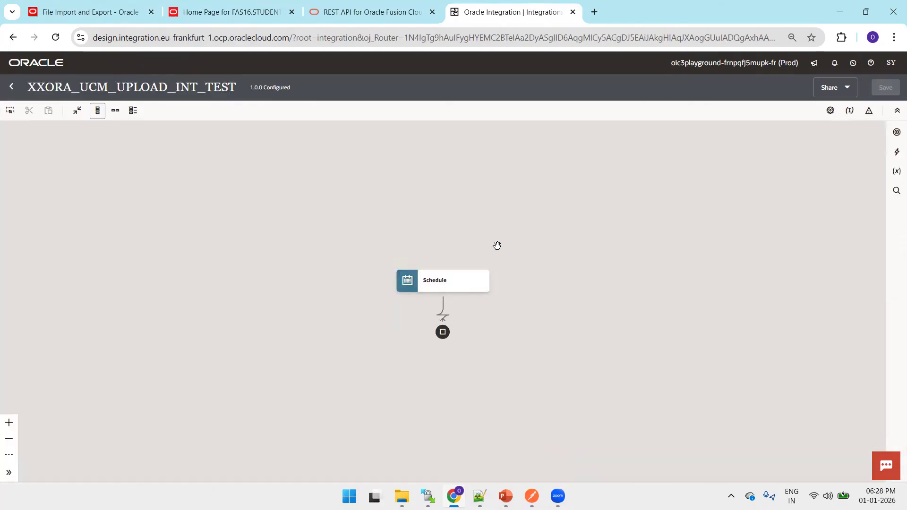
# Change the integration canvas to the horizontal layout.
pyautogui.click(116, 112)
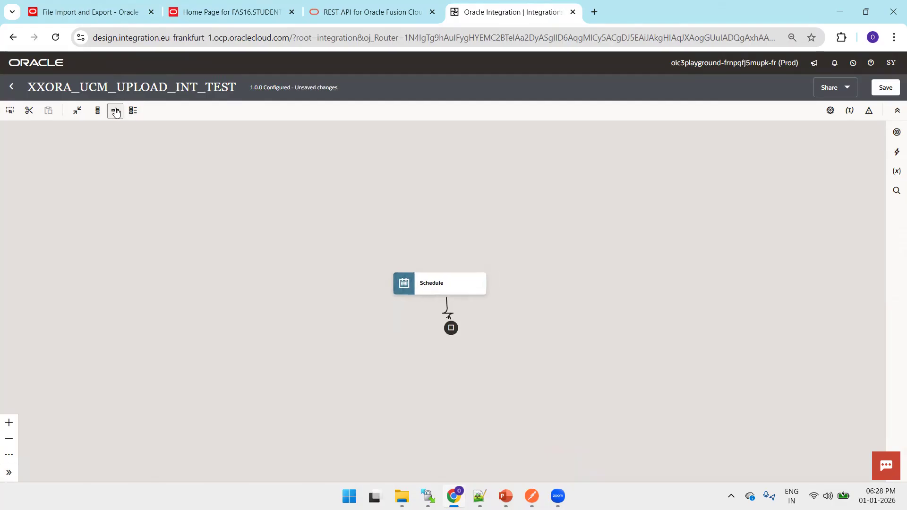
pyautogui.click(482, 301)
pyautogui.moveTo(277, 199); pyautogui.dragTo(41, 83)
# Add an invoke of the FTP_CONN_OT connection after the Schedule node.
pyautogui.click(249, 189)
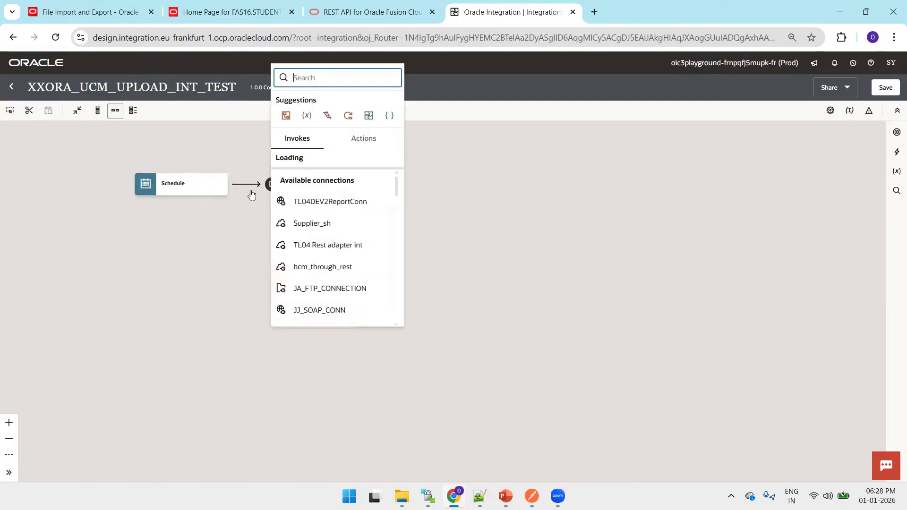
pyautogui.write('FTP_')
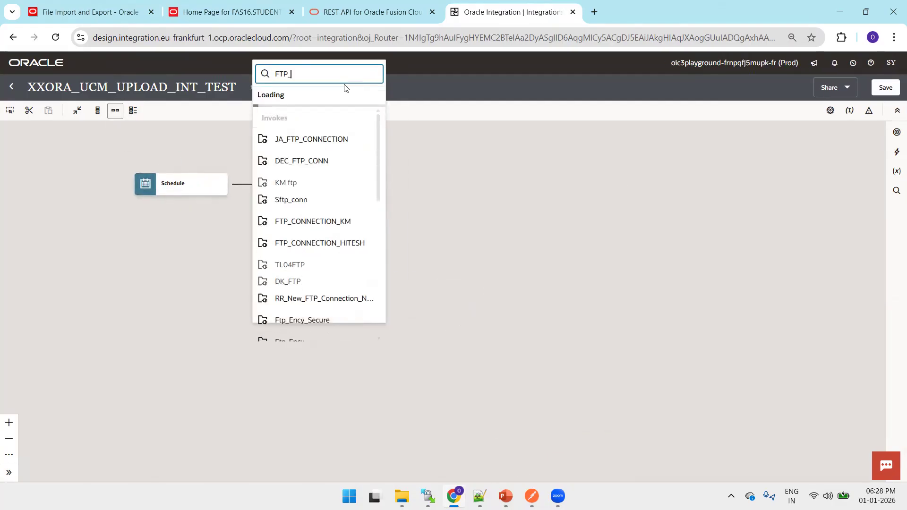
pyautogui.write('CONN_OT')
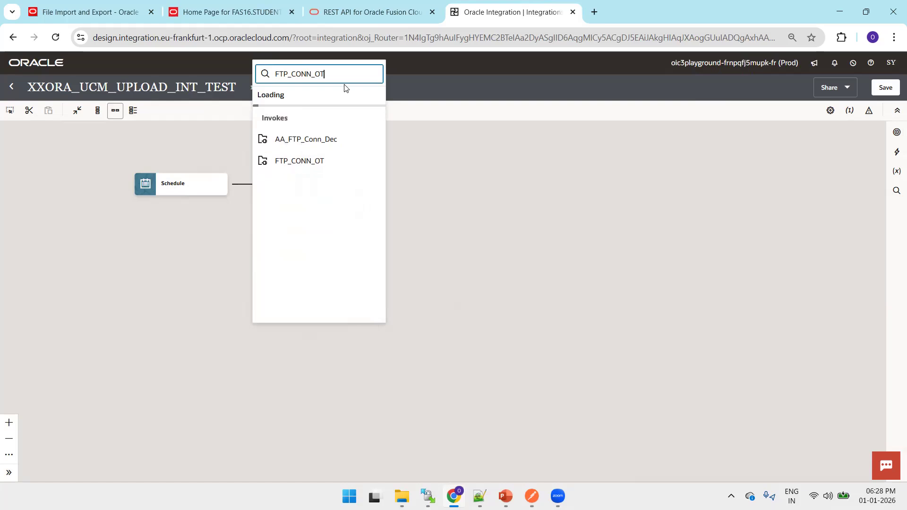
pyautogui.click(306, 159)
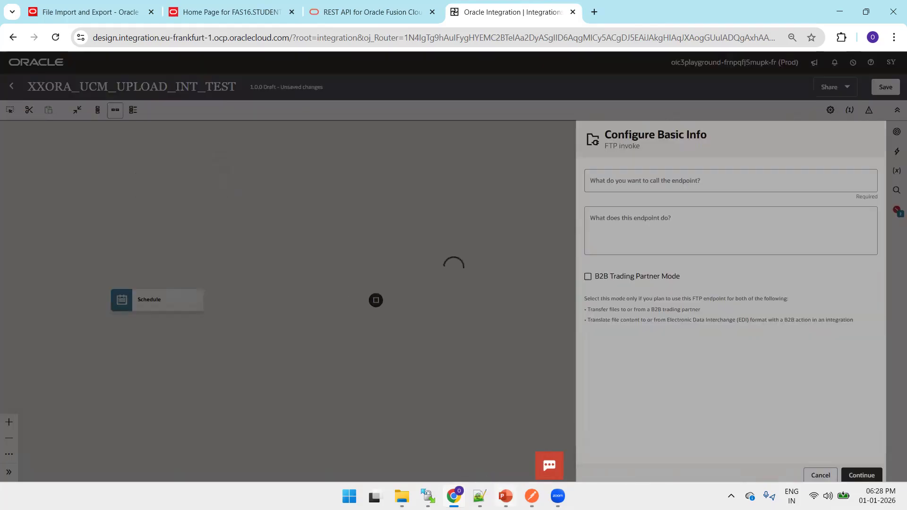
# Switch to WinSCP and copy the remote directory path /ucm/inbound.
pyautogui.click(427, 495)
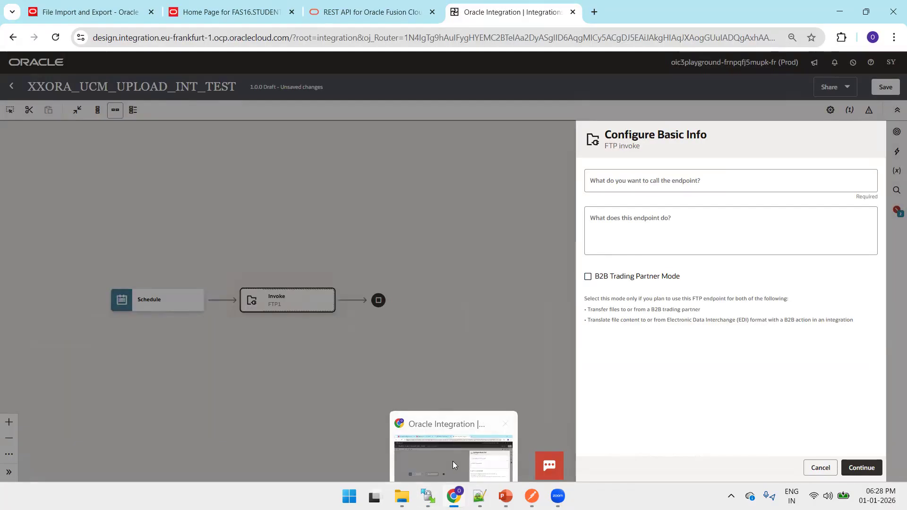
pyautogui.click(428, 496)
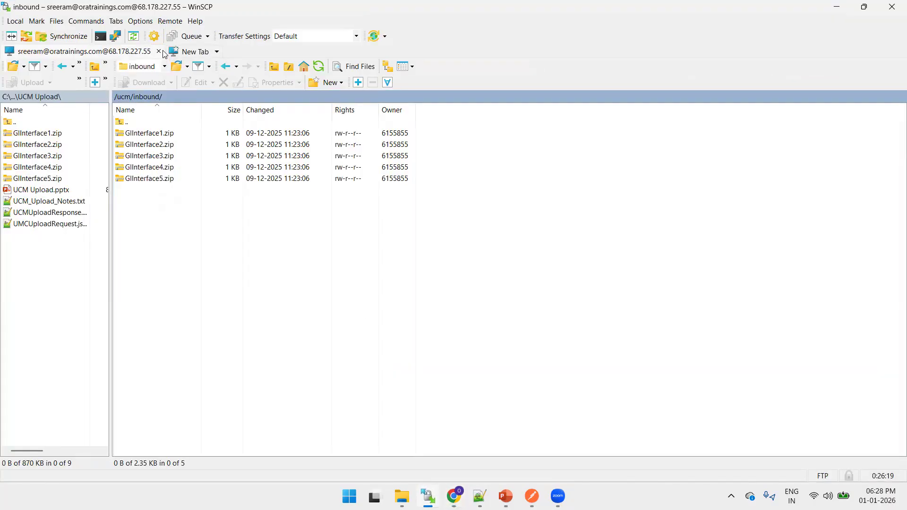
pyautogui.click(177, 69)
pyautogui.hotkey('ctrl', 'c')
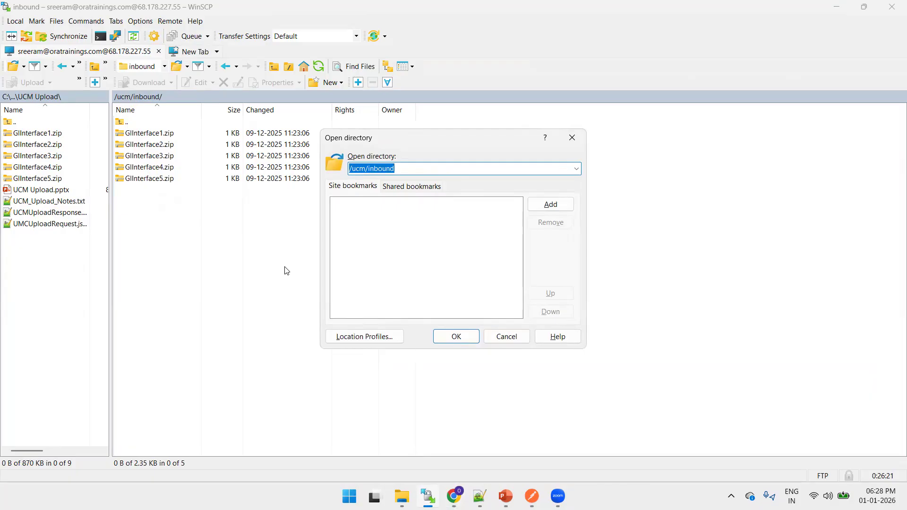
# Return to Oracle Integration, name the FTP endpoint ListFilesFromFTP and proceed through the dynamic connections page without changes.
pyautogui.hotkey('alt', 'Tab')
pyautogui.click(644, 184)
pyautogui.write('ListFilesFromFTP')
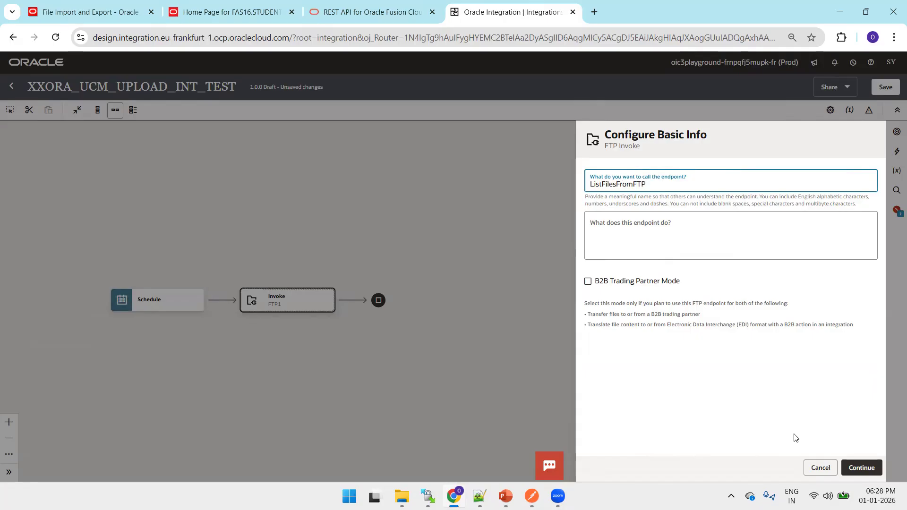
pyautogui.click(857, 467)
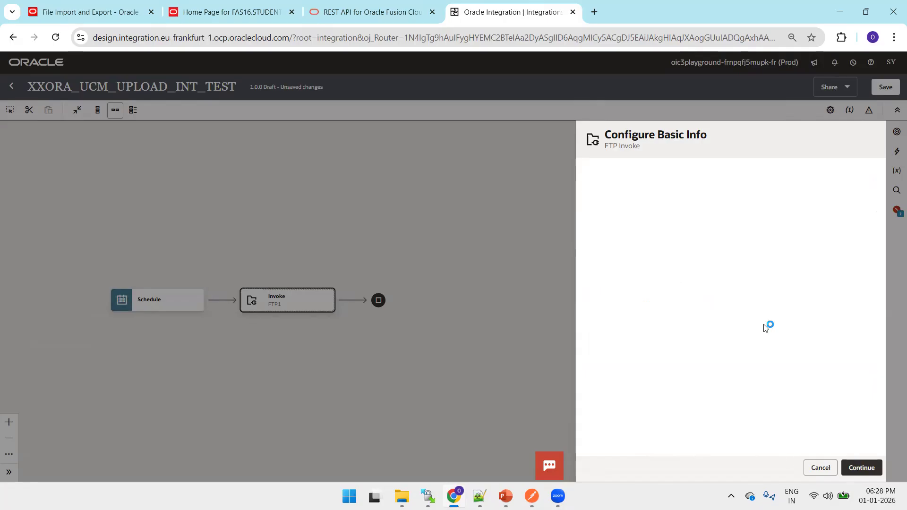
pyautogui.click(861, 469)
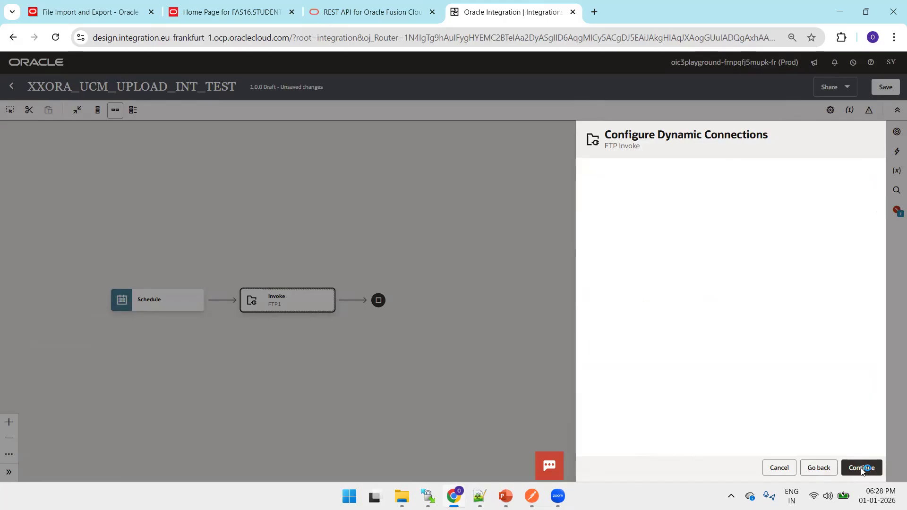
# Set the FTP endpoint's operation to List Files.
pyautogui.click(653, 179)
pyautogui.hotkey('ctrl', 'a')
pyautogui.write('li')
pyautogui.click(626, 203)
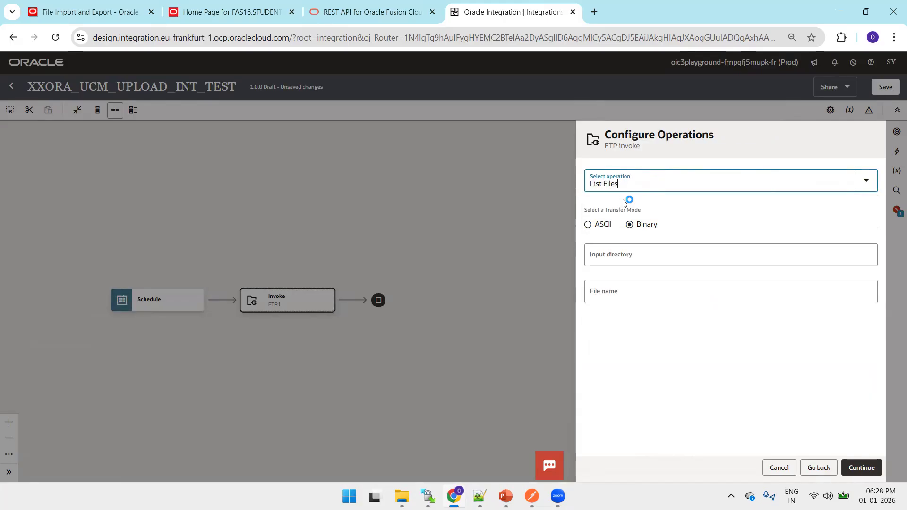
# Set the input directory to /ucm/inbound and the file name pattern to *.zip, and finish the ListFilesFromFTP endpoint.
pyautogui.click(627, 222)
pyautogui.hotkey('ctrl', 'v')
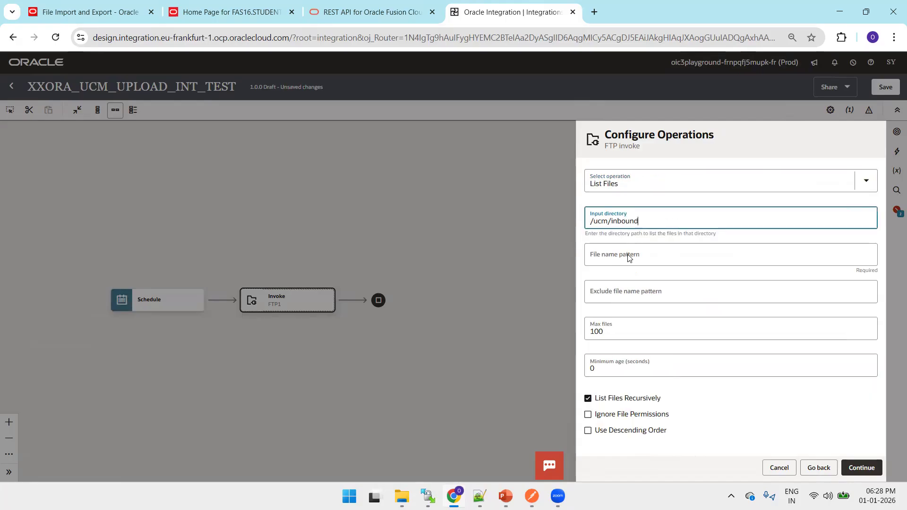
pyautogui.click(619, 255)
pyautogui.write('*')
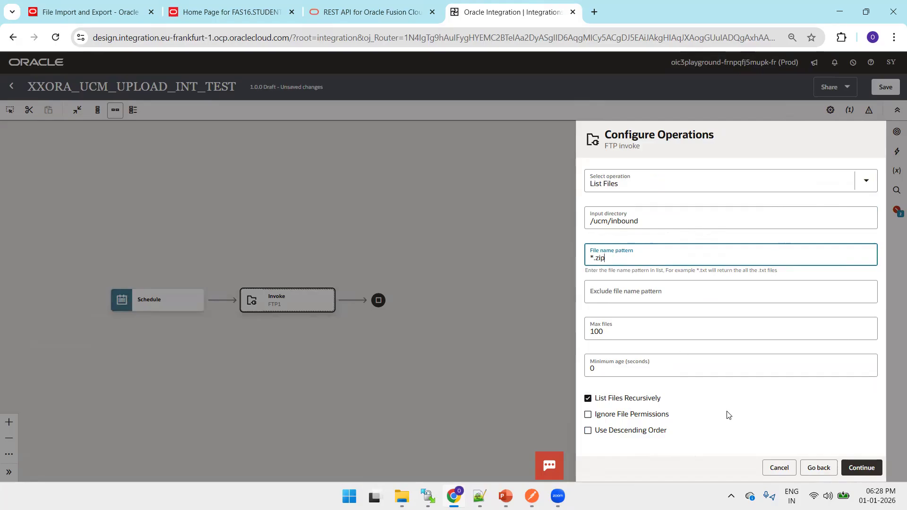
pyautogui.click(862, 466)
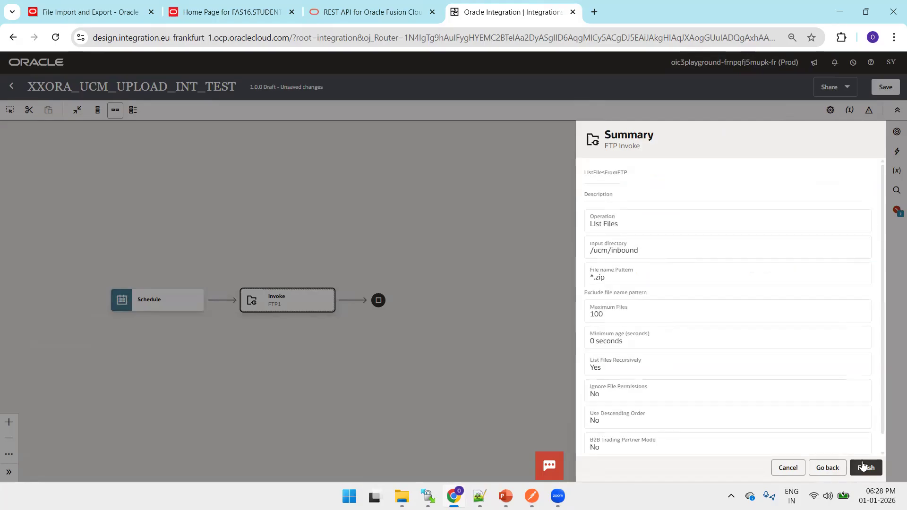
pyautogui.click(863, 467)
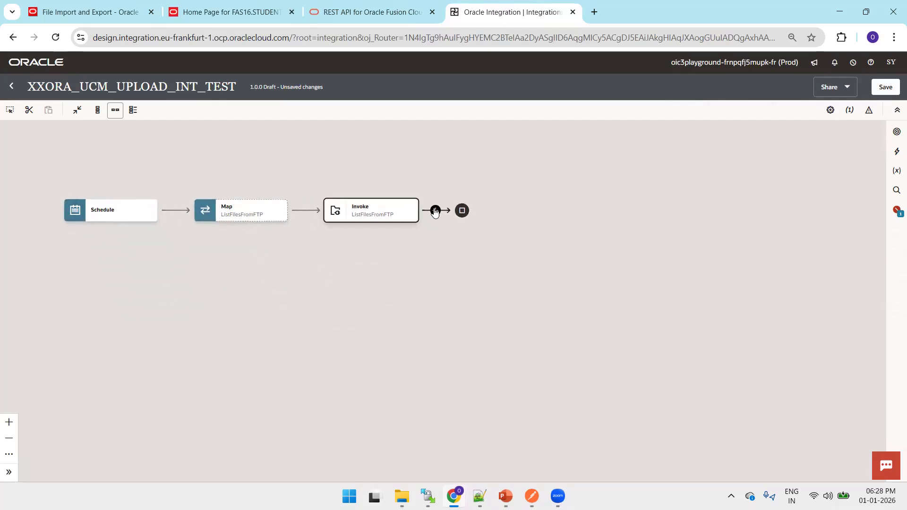
# Add a For each action after the ListFilesFromFTP invoke and use File from its response's FileList as the repeating element.
pyautogui.click(435, 211)
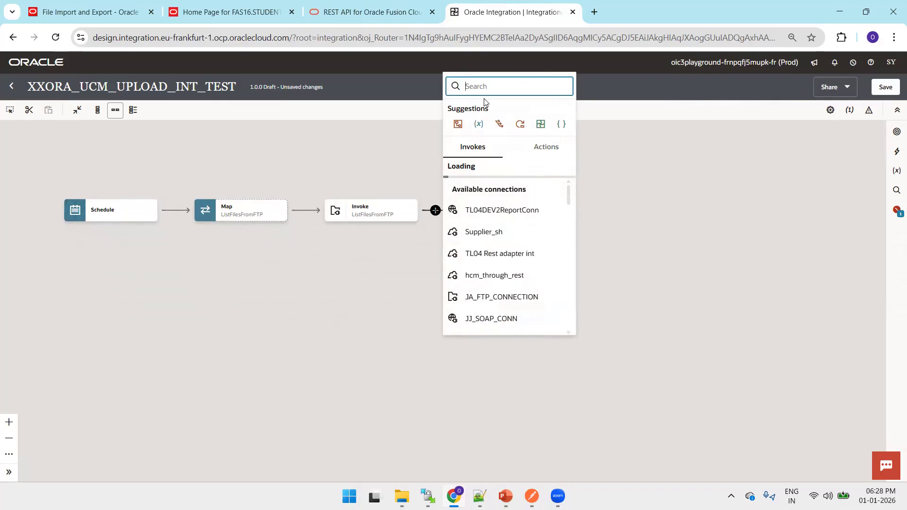
pyautogui.click(519, 125)
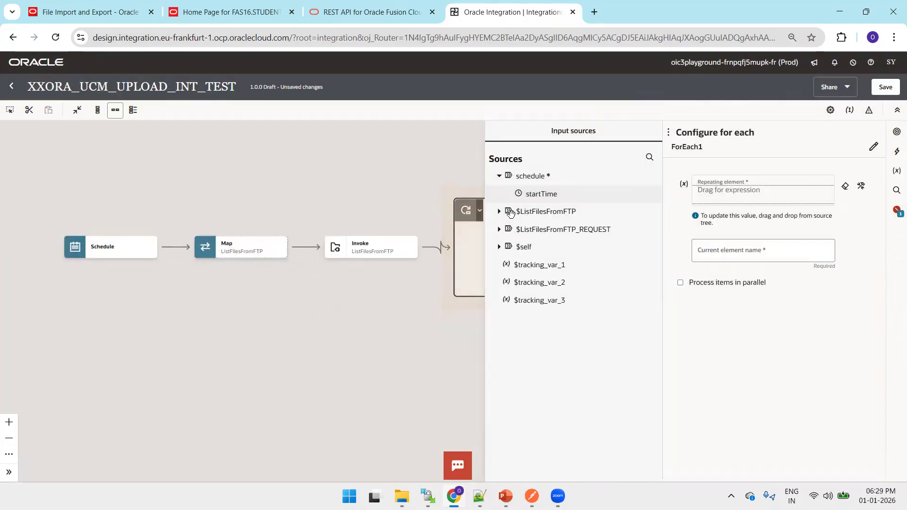
pyautogui.click(510, 213)
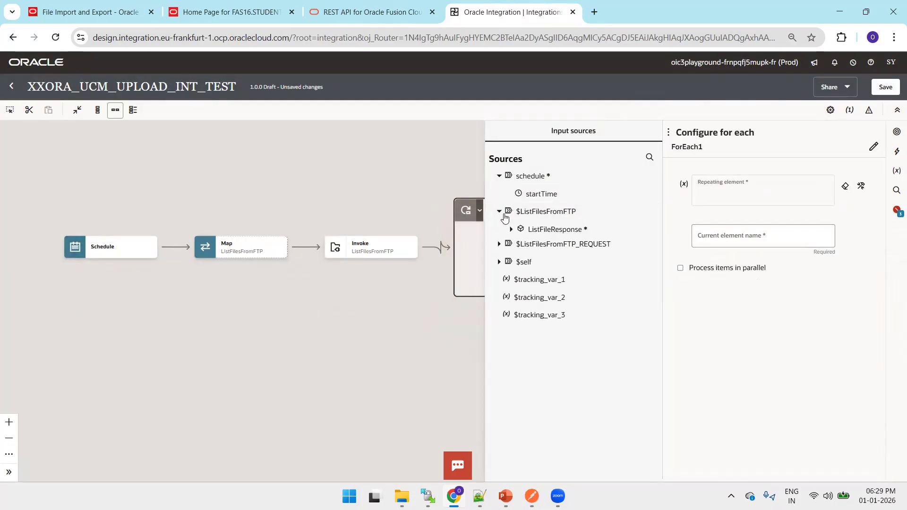
pyautogui.click(510, 230)
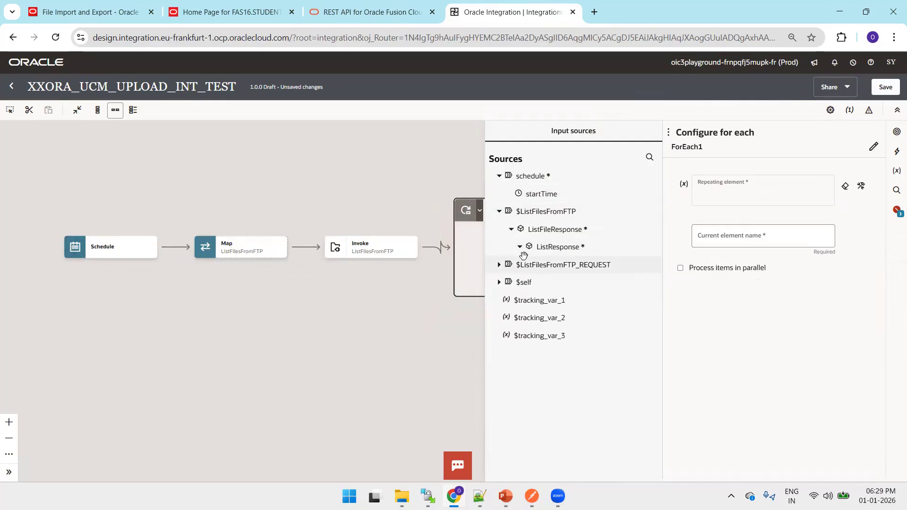
pyautogui.click(519, 247)
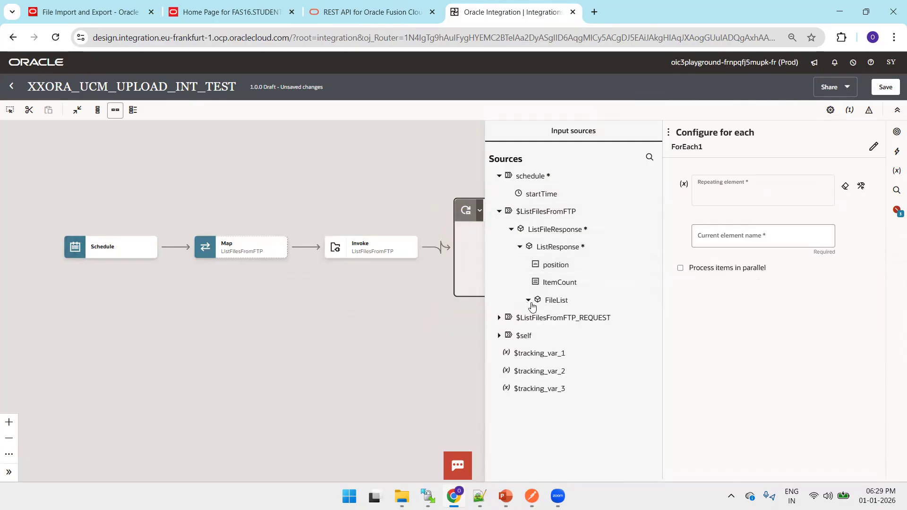
pyautogui.moveTo(554, 318); pyautogui.dragTo(725, 192)
# Rename the For each loop's current element to curr and save the integration.
pyautogui.click(726, 255)
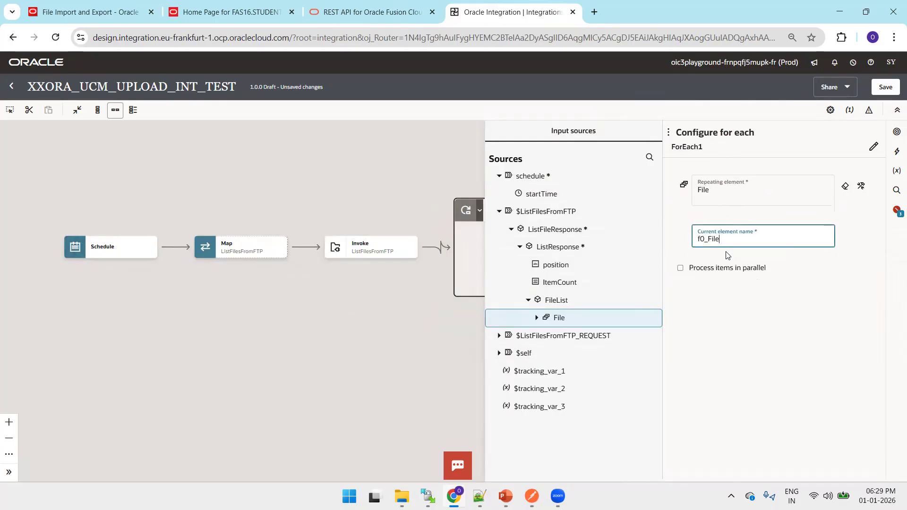
pyautogui.hotkey('ctrl', 'a')
pyautogui.write('curr')
pyautogui.click(885, 87)
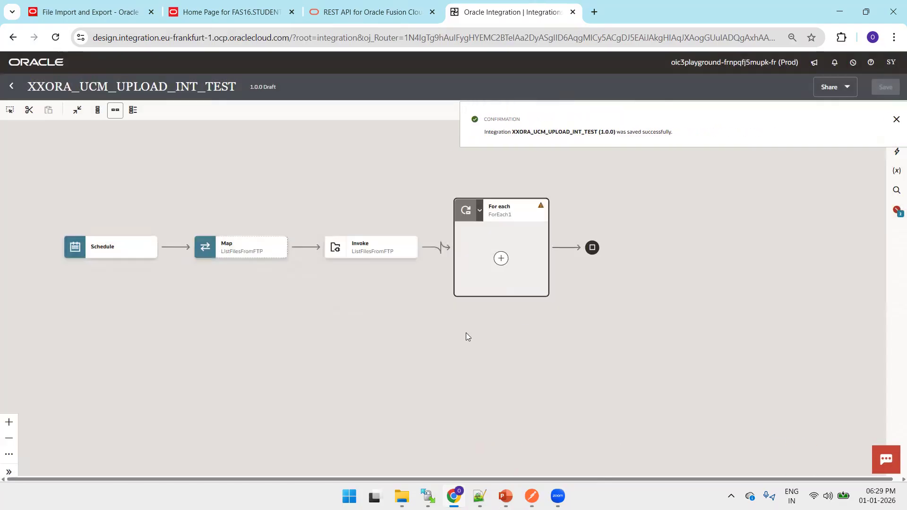
# Add an invoke of the FTP_CONN_OT connection inside the For each loop.
pyautogui.moveTo(562, 319); pyautogui.dragTo(475, 322)
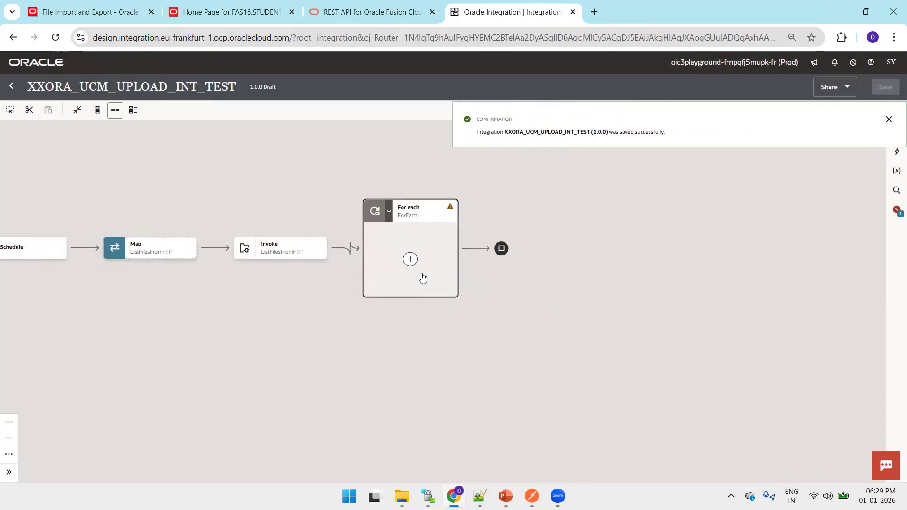
pyautogui.click(411, 260)
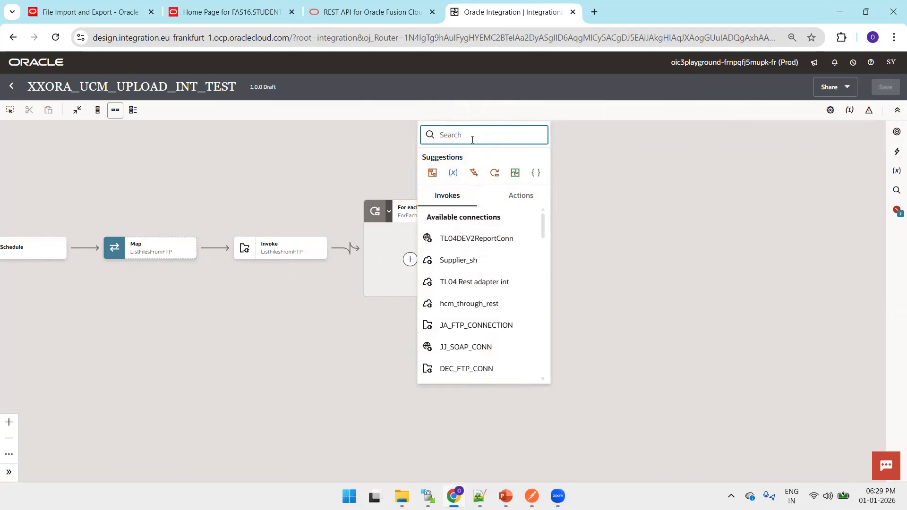
pyautogui.write('FTP_CONN_OT')
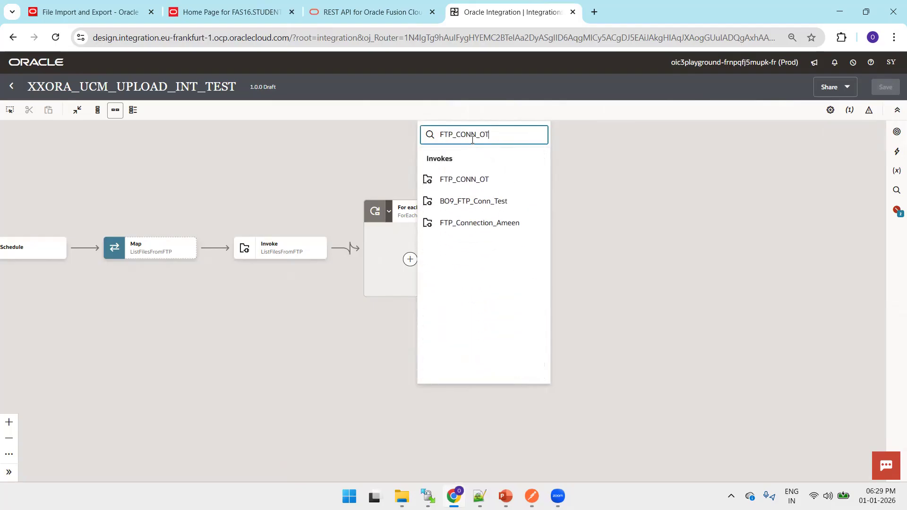
pyautogui.click(468, 182)
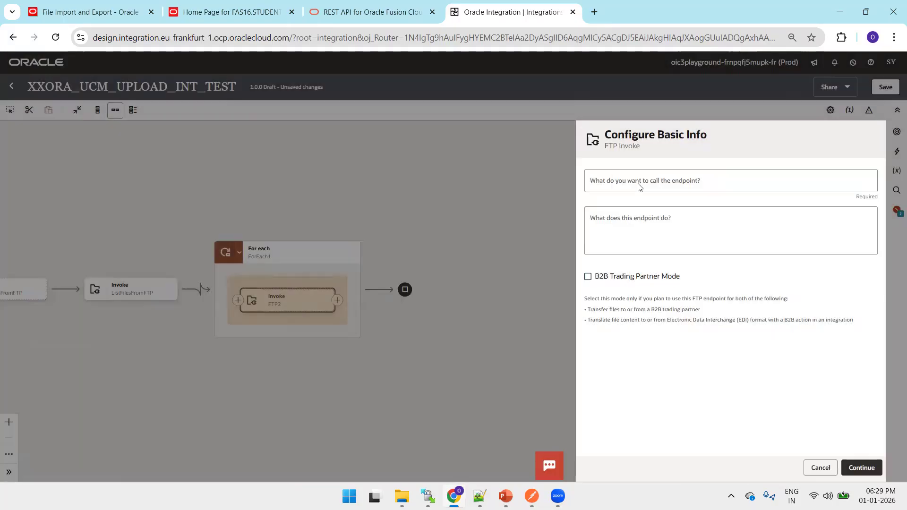
# Switch to PowerPoint and examine the XXORA_UCM_UPLOAD_INT slide for the planned flow and endpoint names inside the loop.
pyautogui.click(505, 496)
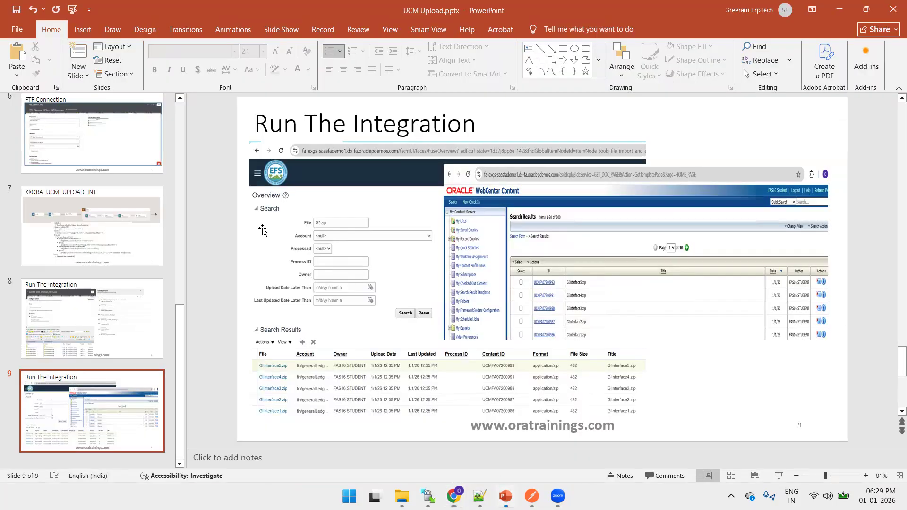
pyautogui.click(96, 134)
pyautogui.press('Up')
pyautogui.press('Up')
pyautogui.press('Up')
pyautogui.press('Up')
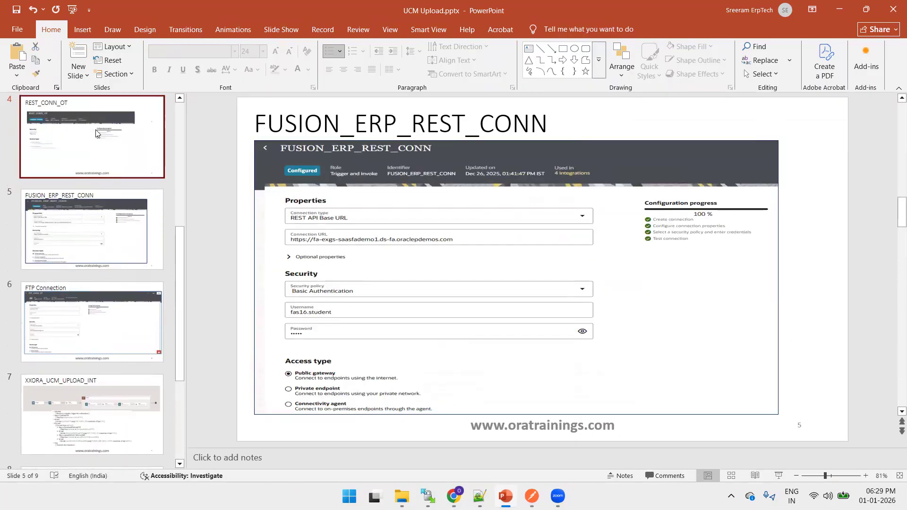
pyautogui.press('Down')
pyautogui.press('Down')
pyautogui.press('Down')
pyautogui.press('Down')
pyautogui.press('Down')
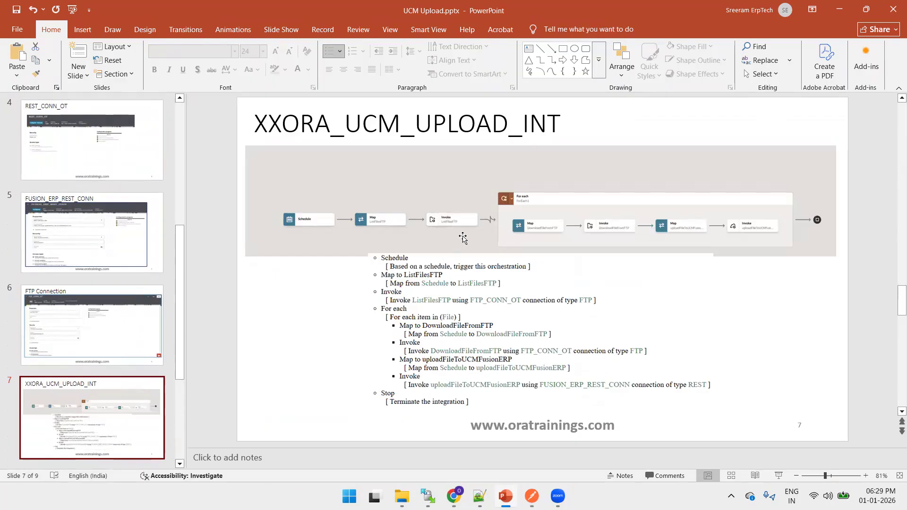
pyautogui.click(778, 476)
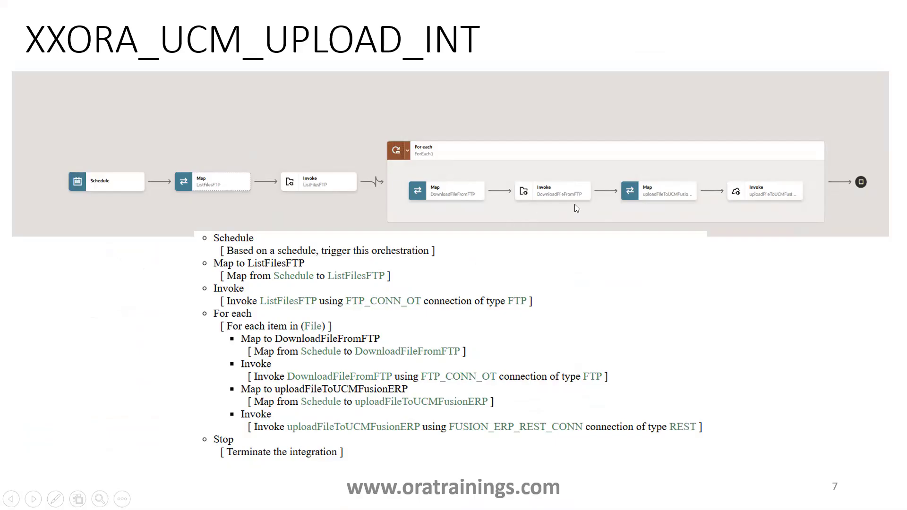
pyautogui.press('Escape')
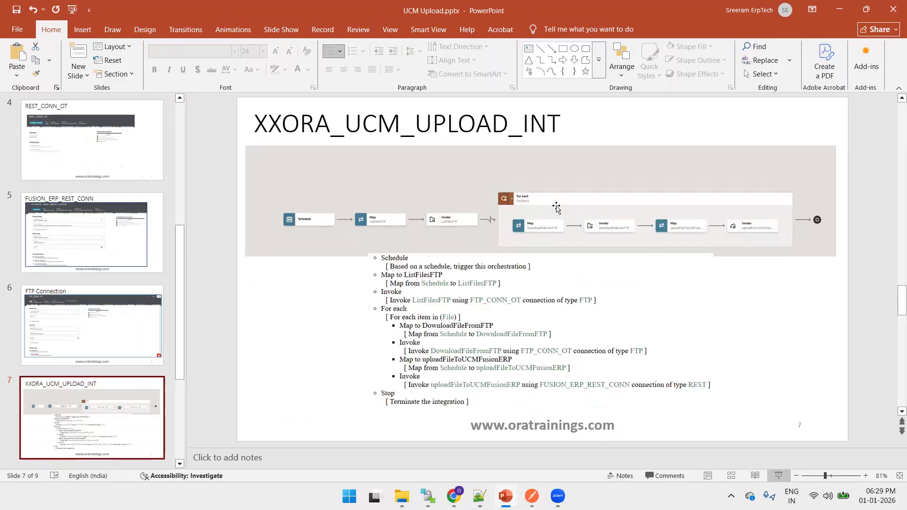
# Return to Oracle Integration, name the FTP endpoint DownloadFIleFromFTP and proceed to the operation settings.
pyautogui.hotkey('alt', 'Tab')
pyautogui.hotkey('alt', 'Tab')
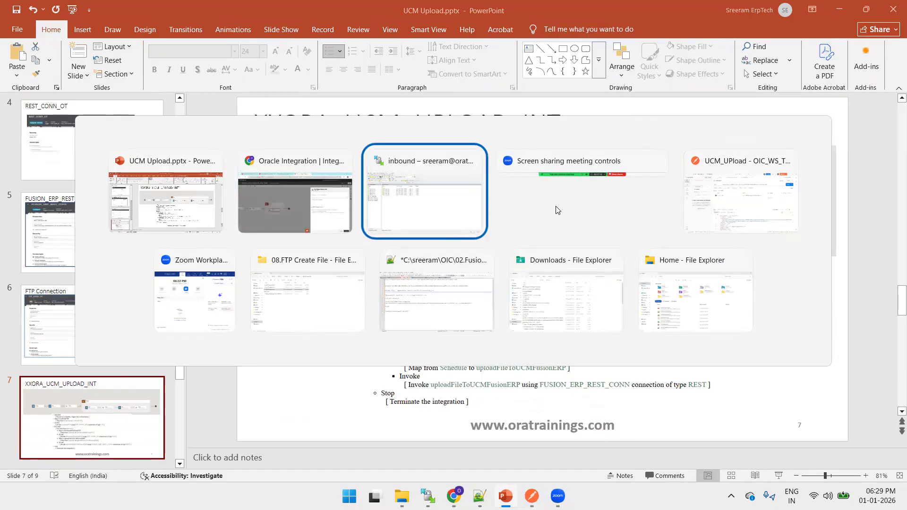
pyautogui.hotkey('alt', 'Tab')
pyautogui.hotkey('alt', 'Tab')
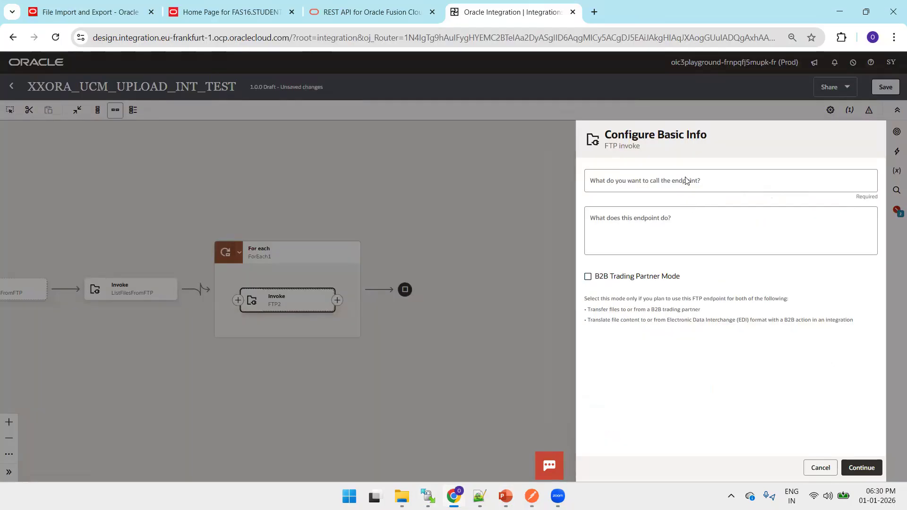
pyautogui.click(685, 180)
pyautogui.write('Download')
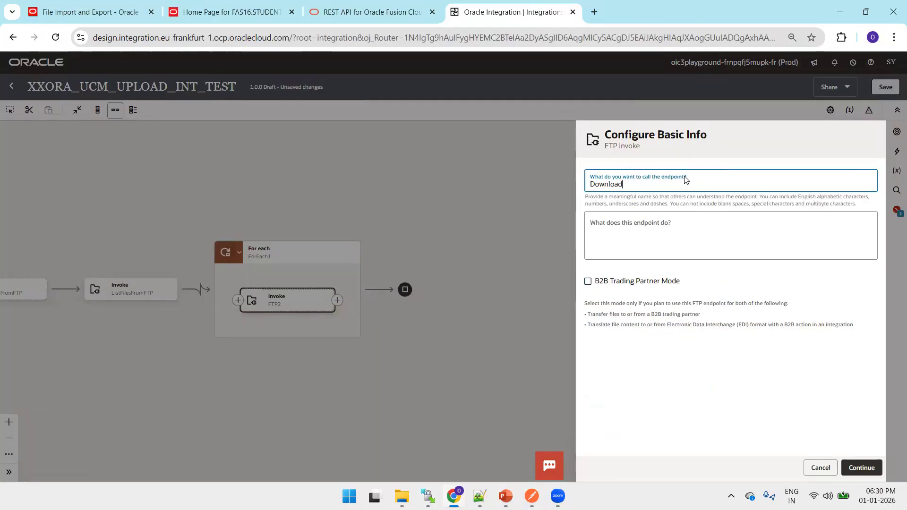
pyautogui.write('FIleFromFTP')
pyautogui.click(863, 467)
pyautogui.click(851, 468)
# Try to configure the endpoint with the Download File operation, input directory / and file name *.zip, without a download directory.
pyautogui.click(650, 184)
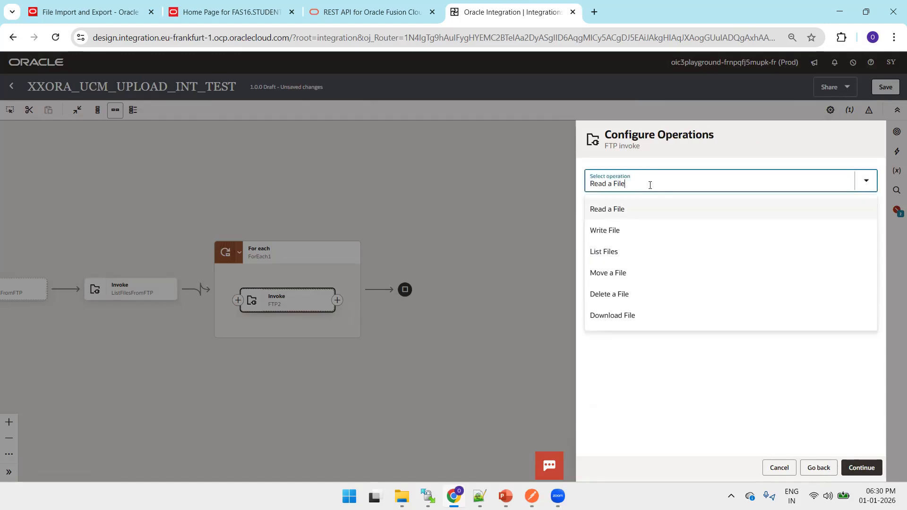
pyautogui.click(619, 315)
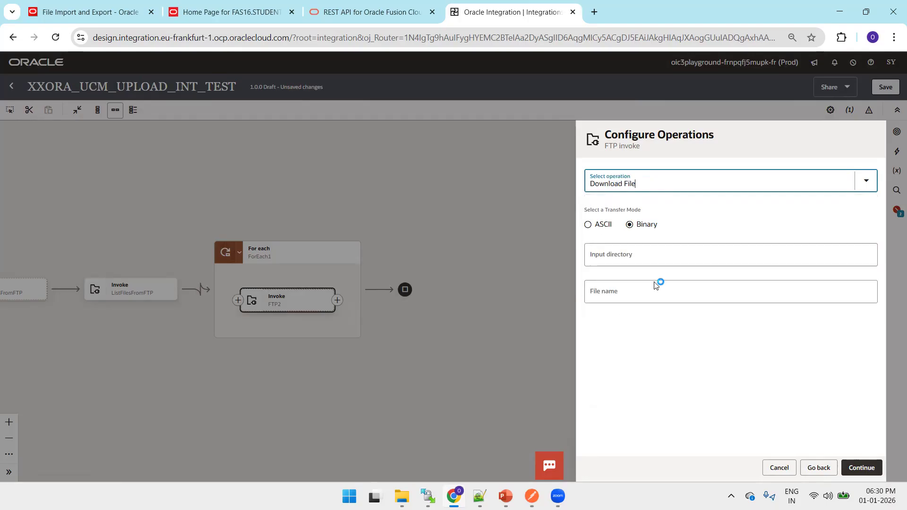
pyautogui.click(624, 256)
pyautogui.write('/')
pyautogui.press('Tab')
pyautogui.write('*')
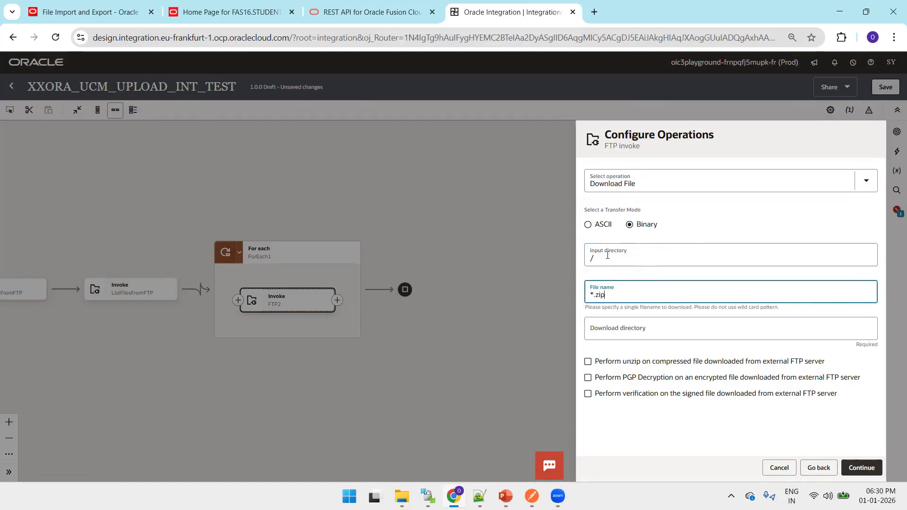
pyautogui.click(853, 468)
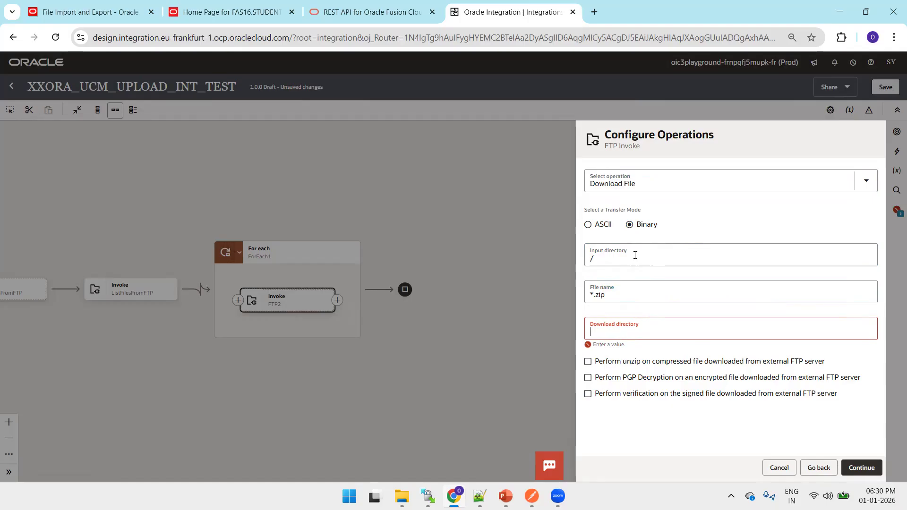
# Configure the endpoint to Read a File from directory / with file name *.zip and finish it without a file content structure.
pyautogui.click(865, 181)
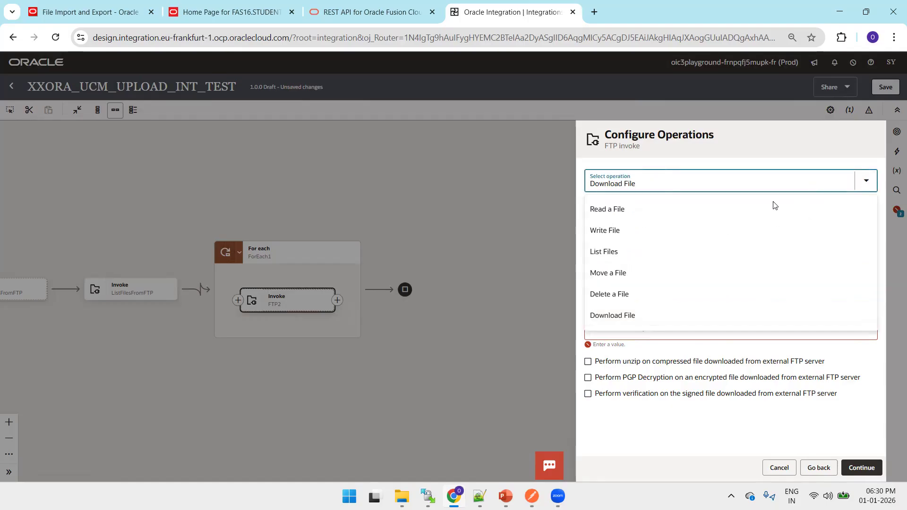
pyautogui.click(663, 218)
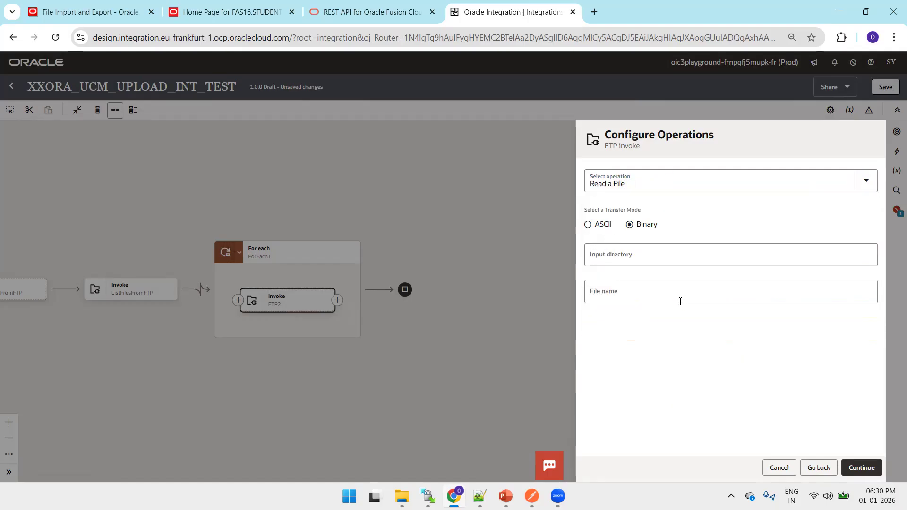
pyautogui.click(655, 260)
pyautogui.write('/')
pyautogui.press('Tab')
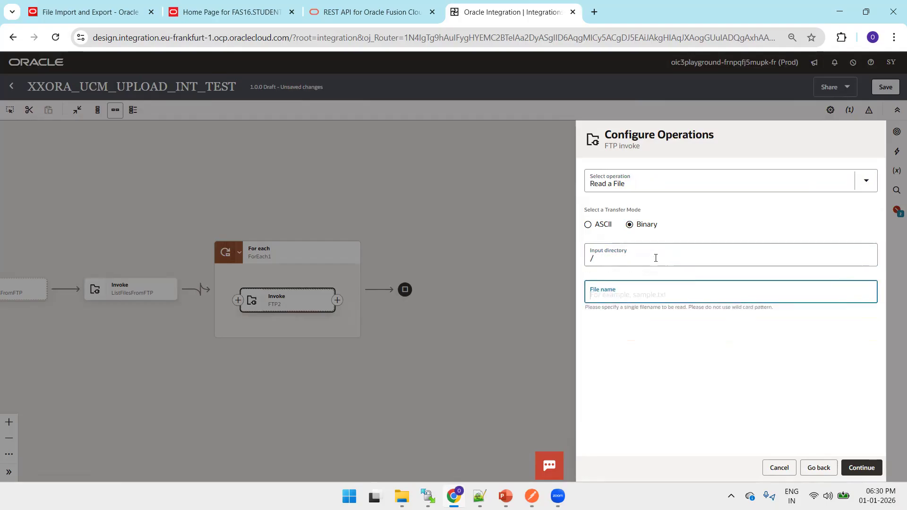
pyautogui.write('*.zip')
pyautogui.click(867, 466)
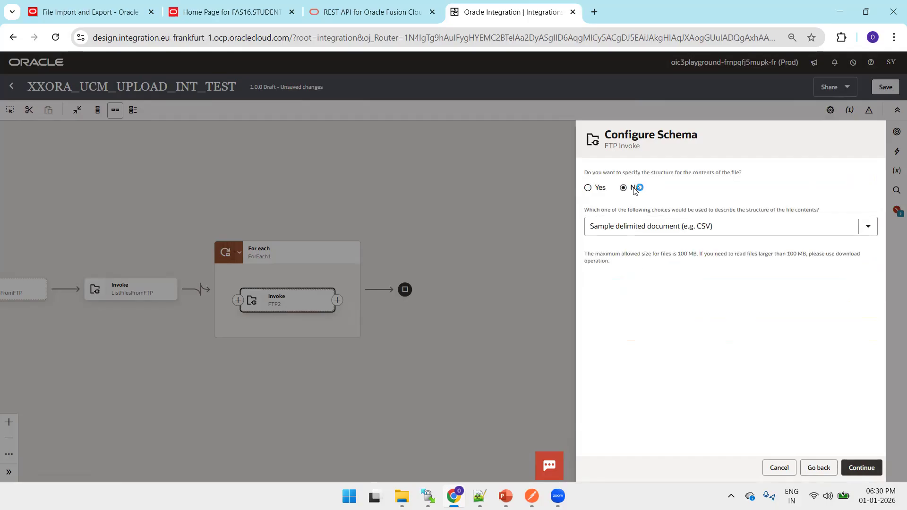
pyautogui.click(862, 472)
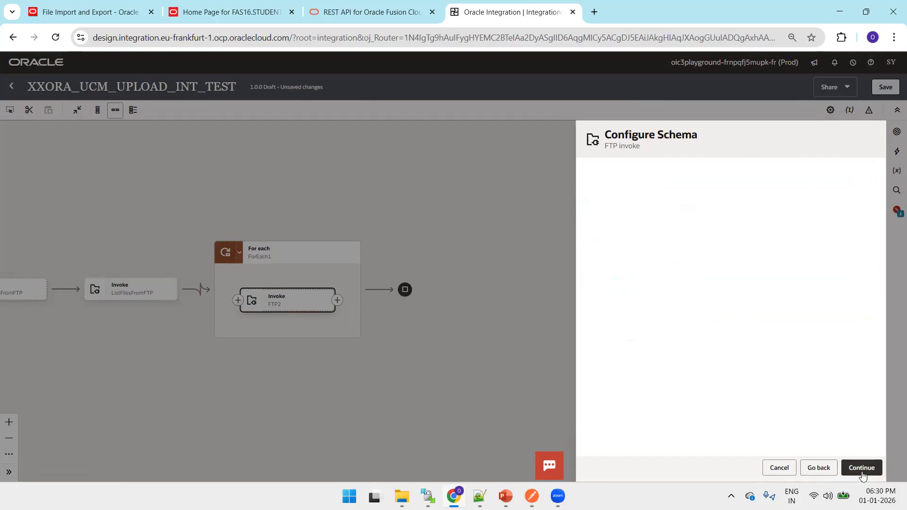
pyautogui.click(861, 471)
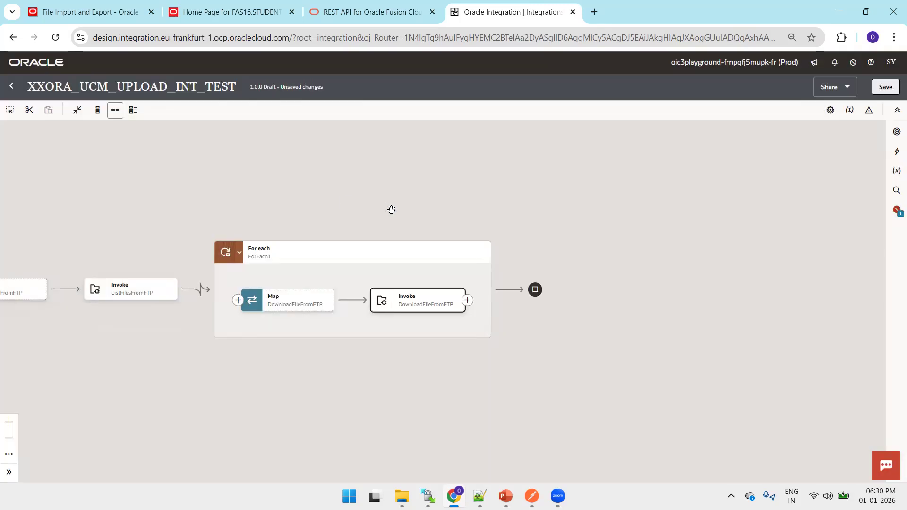
# Add a FUSION_ERP_REST_CONN invoke after the DownloadFIleFromFTP invoke inside the loop and name the endpoint UploadFileToUCM.
pyautogui.moveTo(350, 184); pyautogui.dragTo(357, 150)
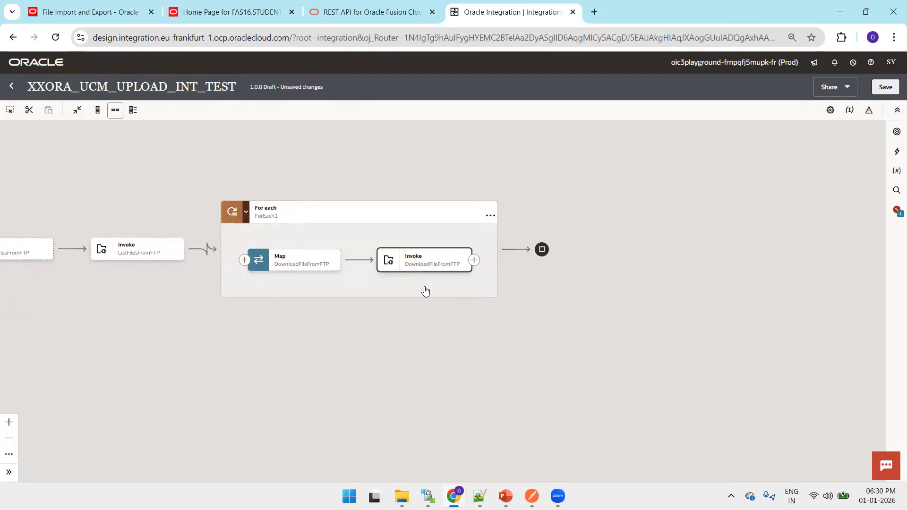
pyautogui.click(473, 261)
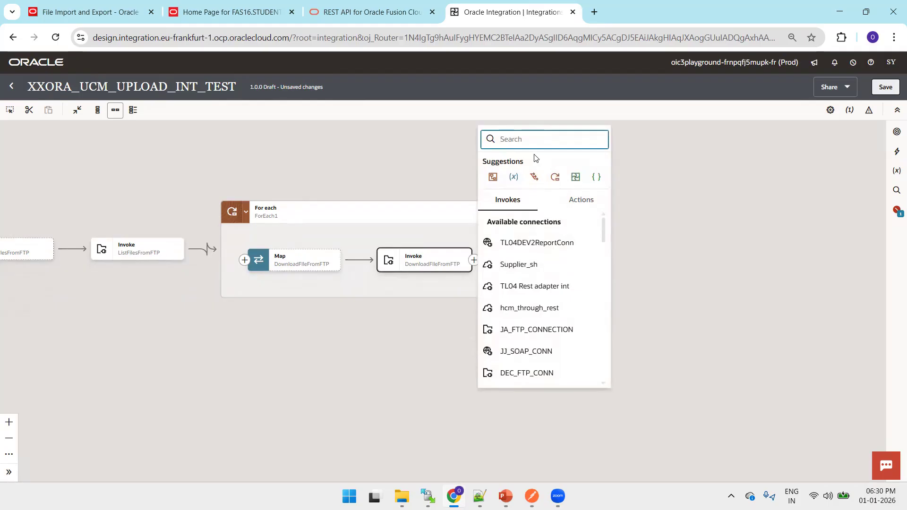
pyautogui.write('FUSION_ER')
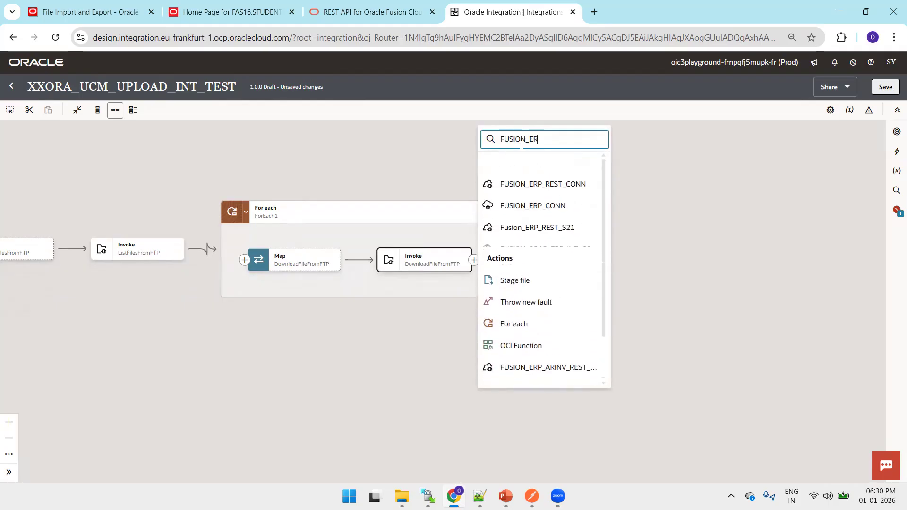
pyautogui.click(541, 184)
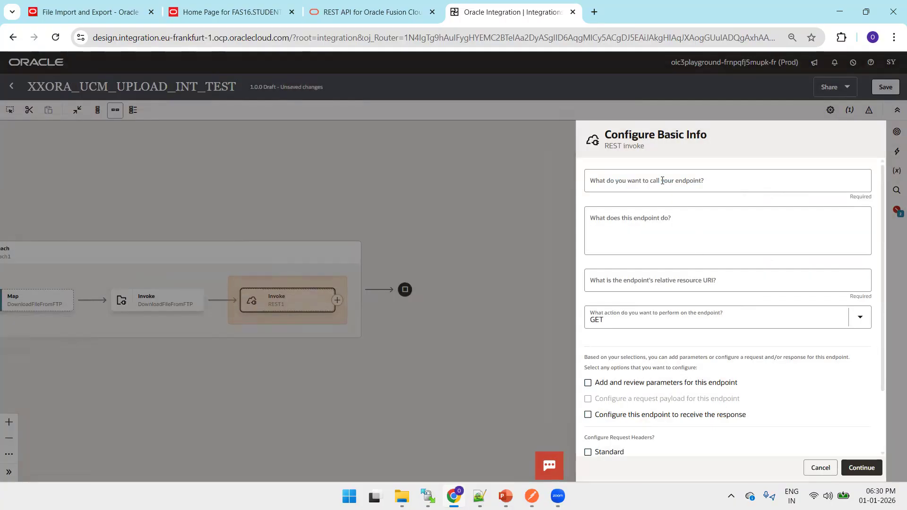
pyautogui.click(661, 180)
pyautogui.write('UploadFileToUCM')
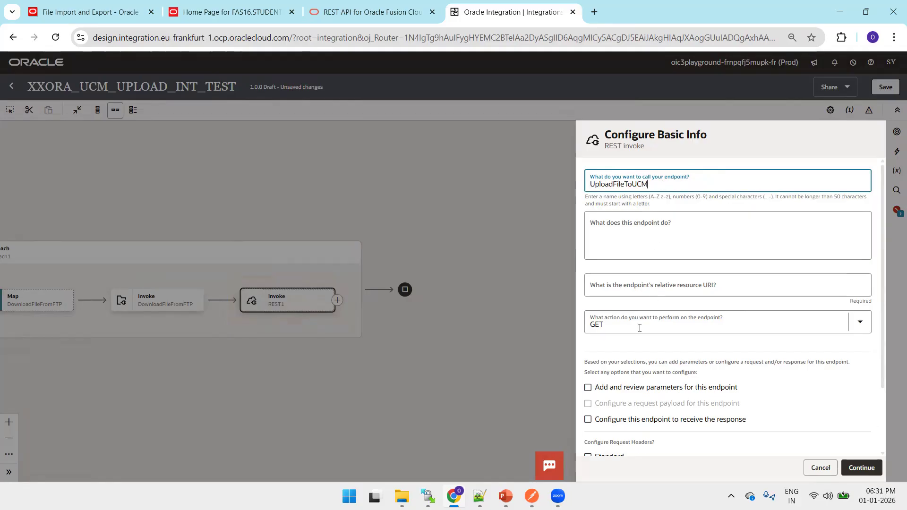
# Set the endpoint action to POST and enable the request payload, the response and standard request headers.
pyautogui.click(639, 328)
pyautogui.click(605, 383)
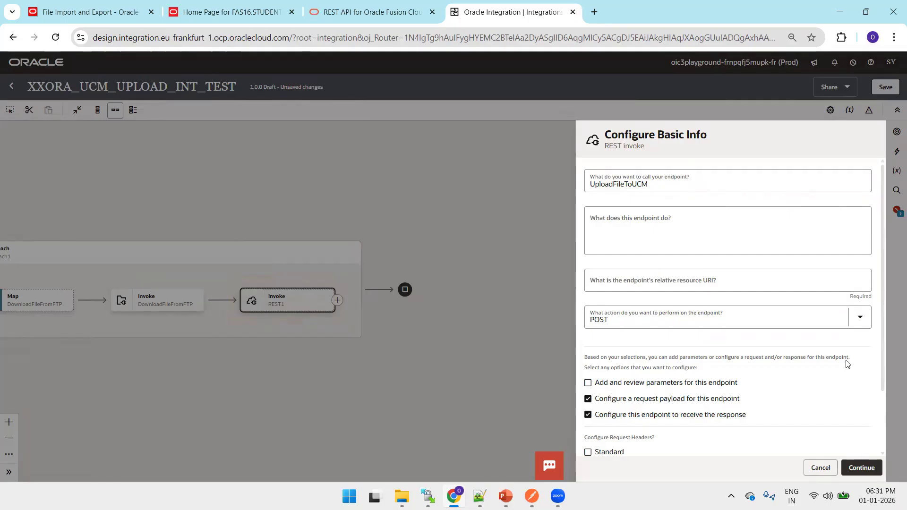
pyautogui.moveTo(883, 317); pyautogui.dragTo(885, 384)
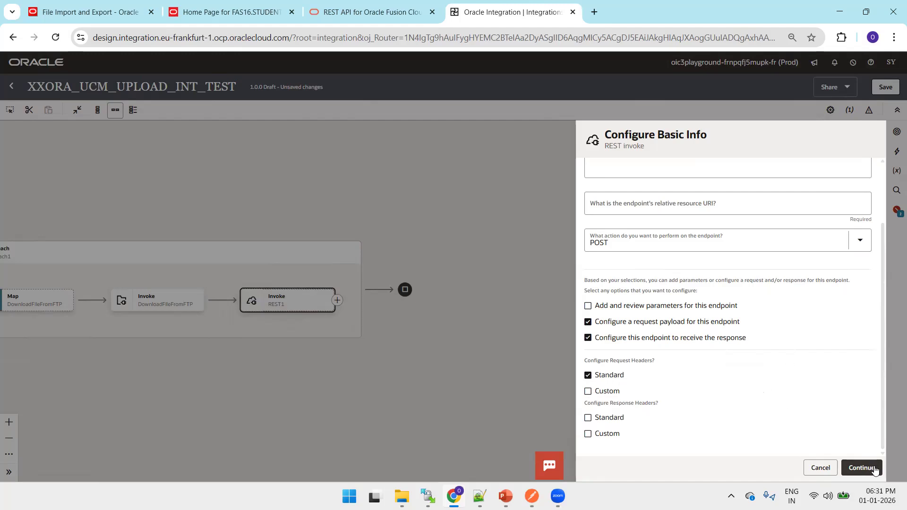
pyautogui.scroll(2, 882, 290)
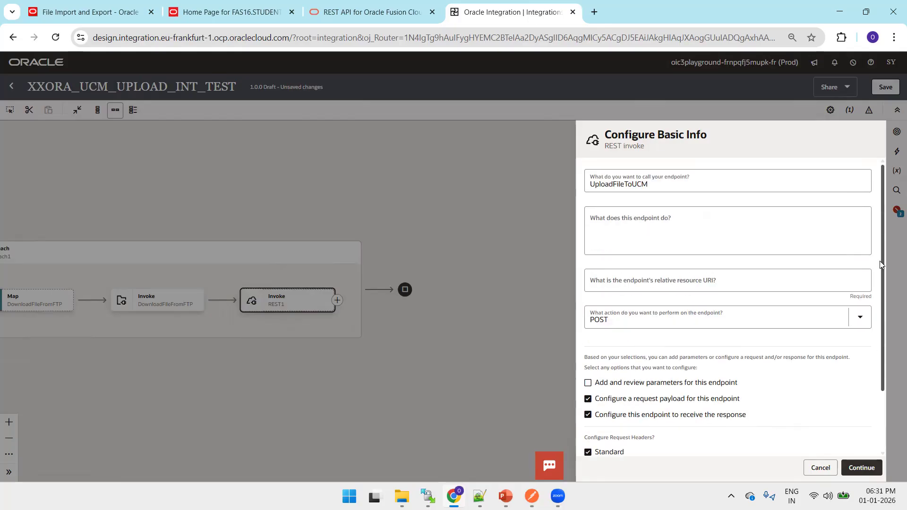
# Copy /fscmRestApi/resources/11.13.18.05/erpintegrations from the Notepad++ notes into the endpoint's relative resource URI and continue to the request settings.
pyautogui.click(677, 286)
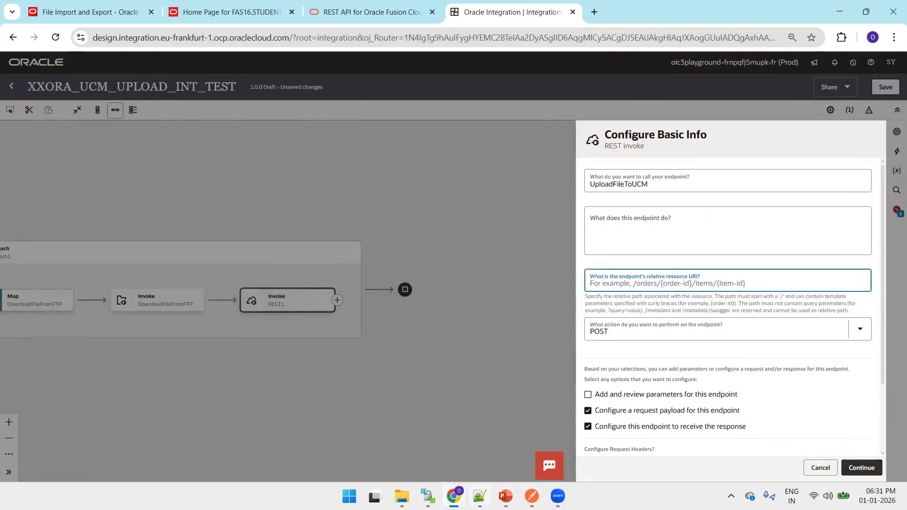
pyautogui.click(479, 495)
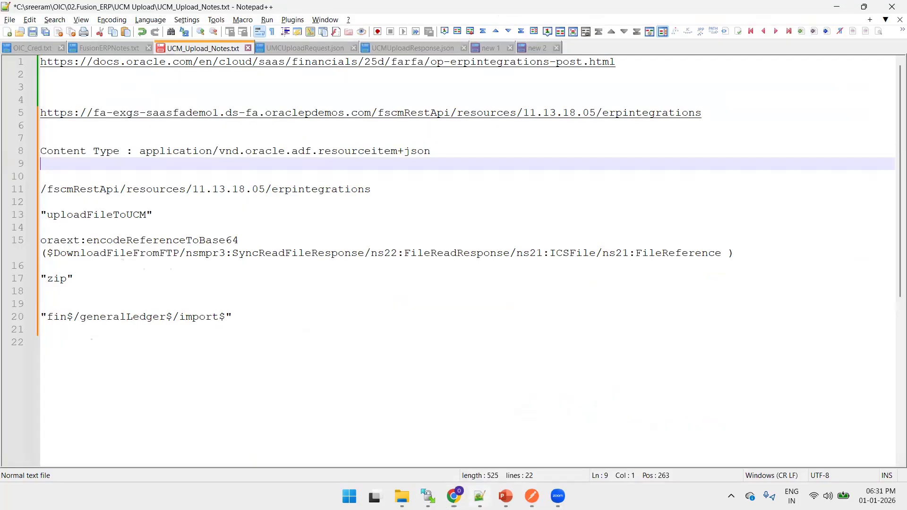
pyautogui.click(706, 114)
pyautogui.moveTo(373, 189); pyautogui.dragTo(33, 190)
pyautogui.hotkey('ctrl', 'c')
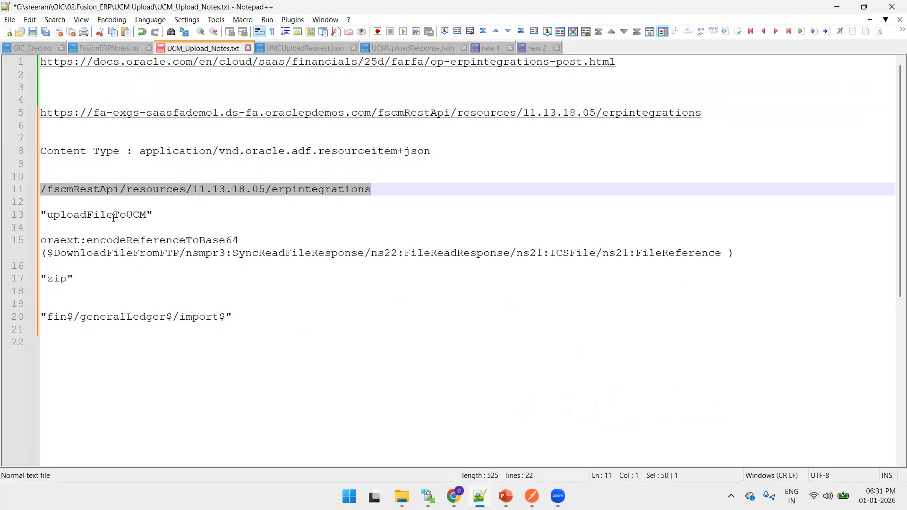
pyautogui.hotkey('alt', 'Tab')
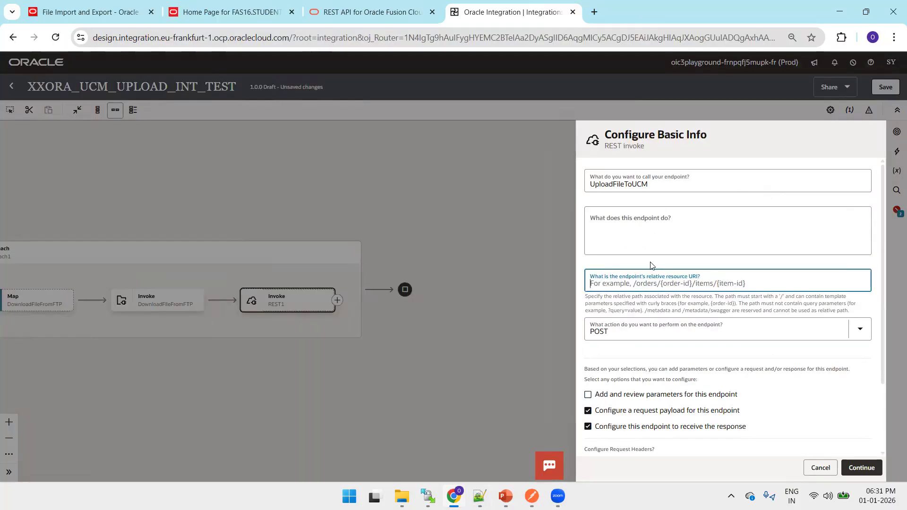
pyautogui.hotkey('ctrl', 'v')
pyautogui.click(862, 468)
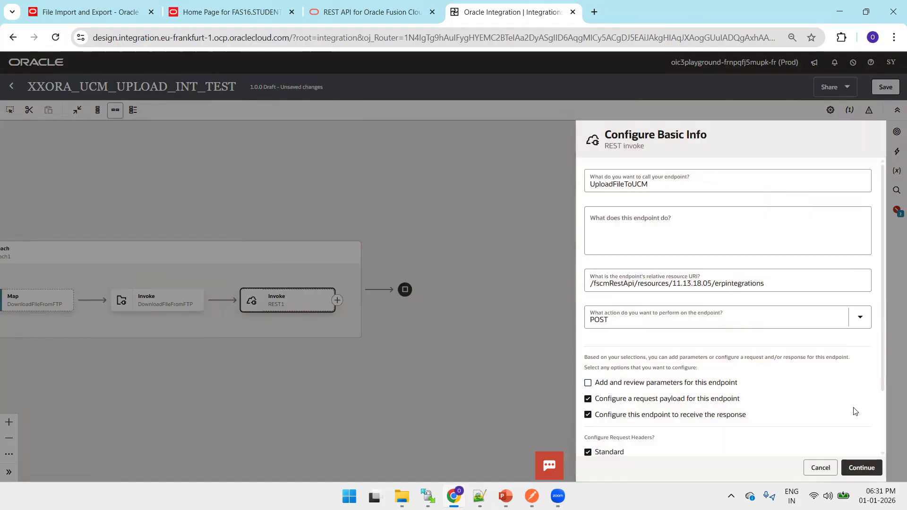
pyautogui.scroll(-2, 883, 444)
pyautogui.click(860, 467)
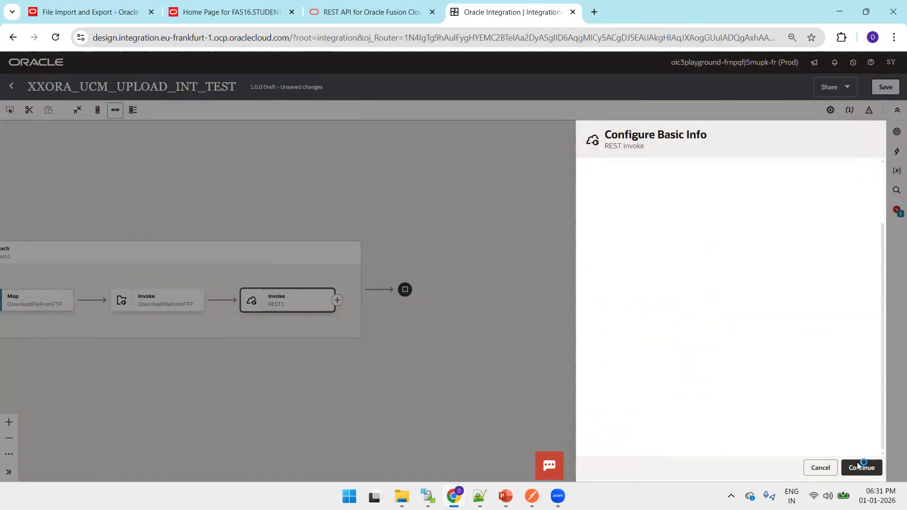
# Use UMCUploadRequest.json as the request's JSON sample and fill Media Type with application/vnd.oracle.adf.resourceitem+json from the Notepad++ notes, continuing to the response settings.
pyautogui.click(631, 358)
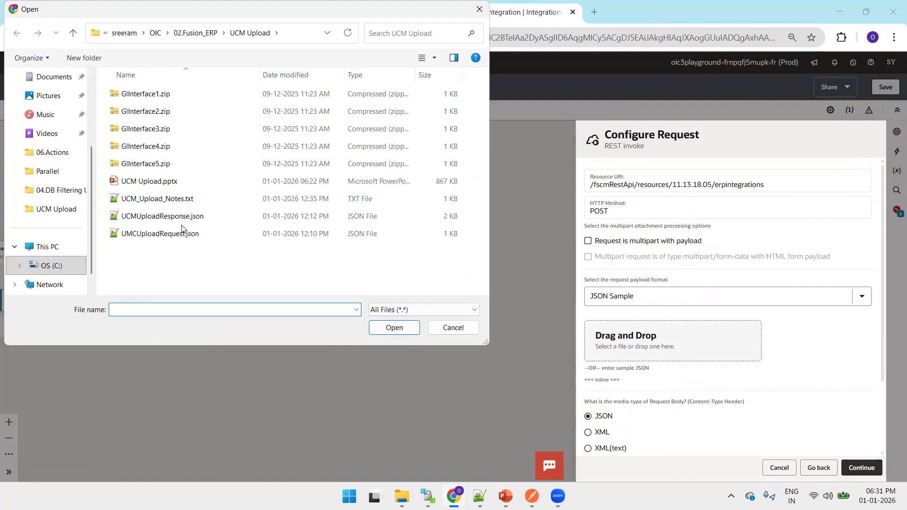
pyautogui.doubleClick(170, 236)
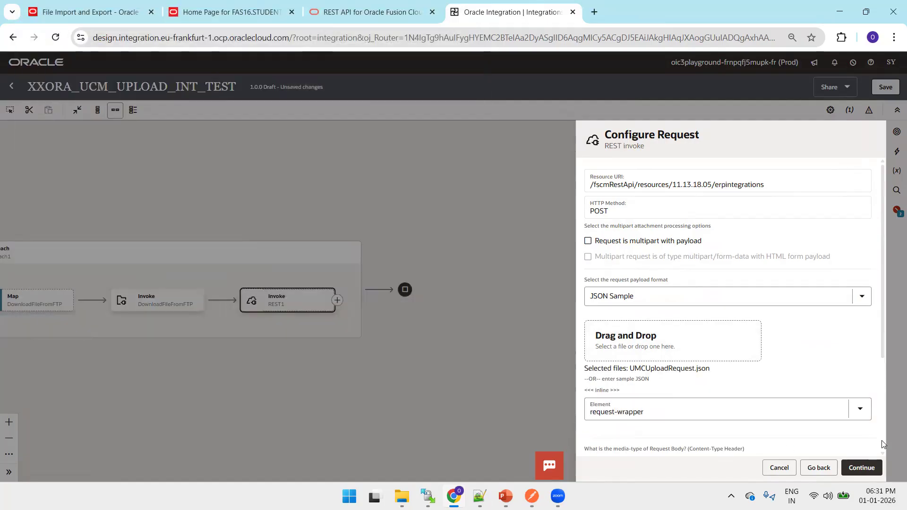
pyautogui.scroll(-3, 883, 442)
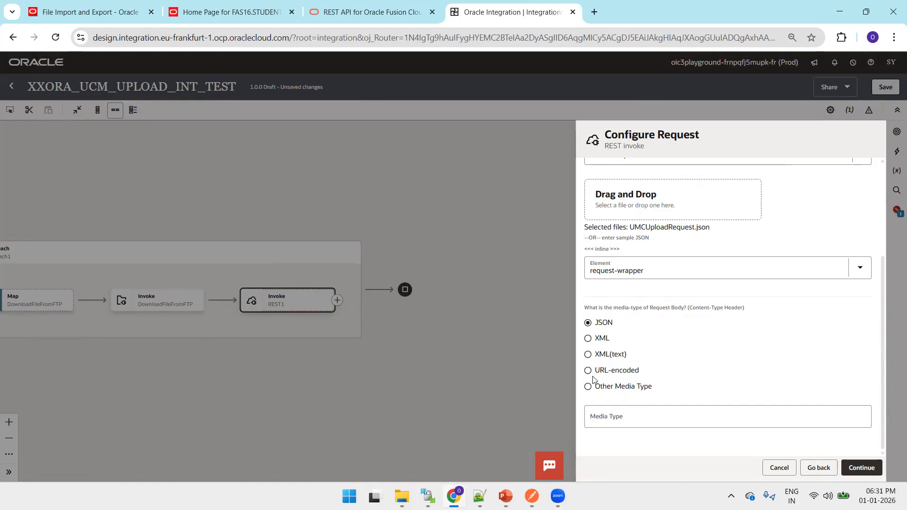
pyautogui.hotkey('alt', 'Tab')
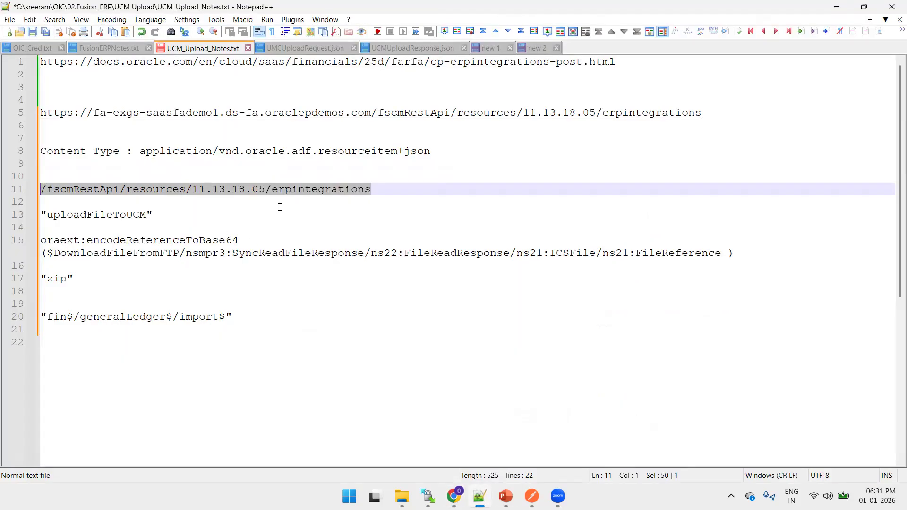
pyautogui.moveTo(438, 152); pyautogui.dragTo(144, 147)
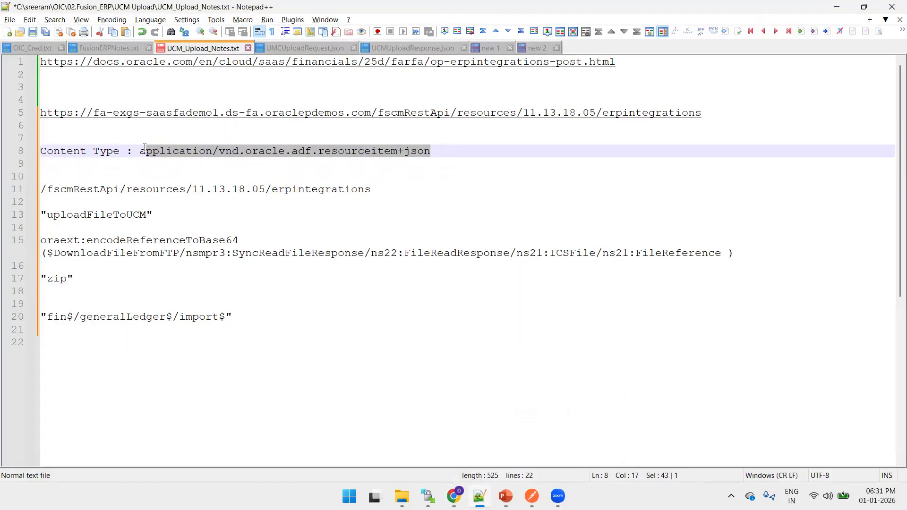
pyautogui.hotkey('alt', 'Tab')
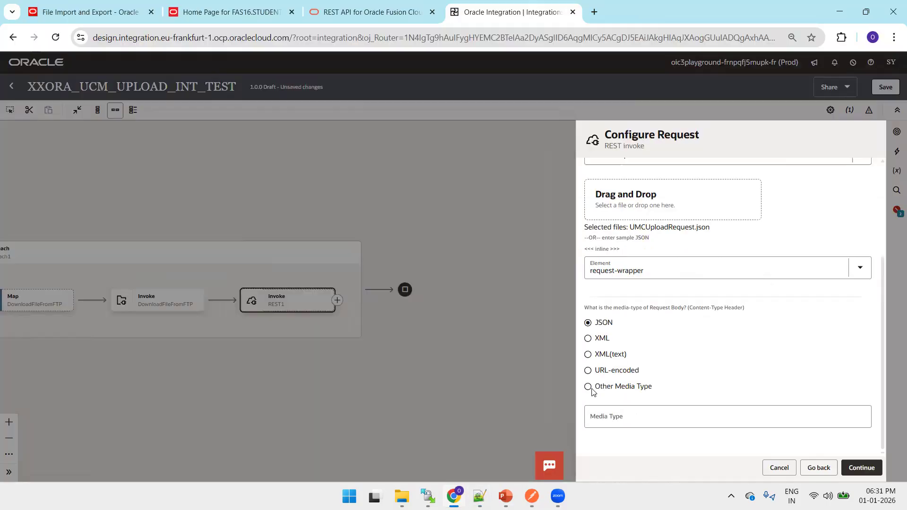
pyautogui.click(645, 410)
pyautogui.write('application/vnd.oracle.adf.resourceitem+json')
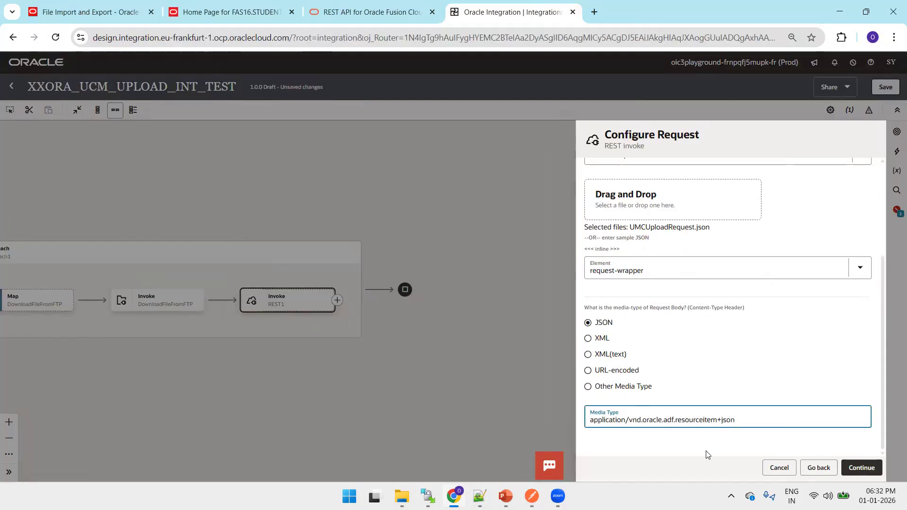
pyautogui.click(868, 469)
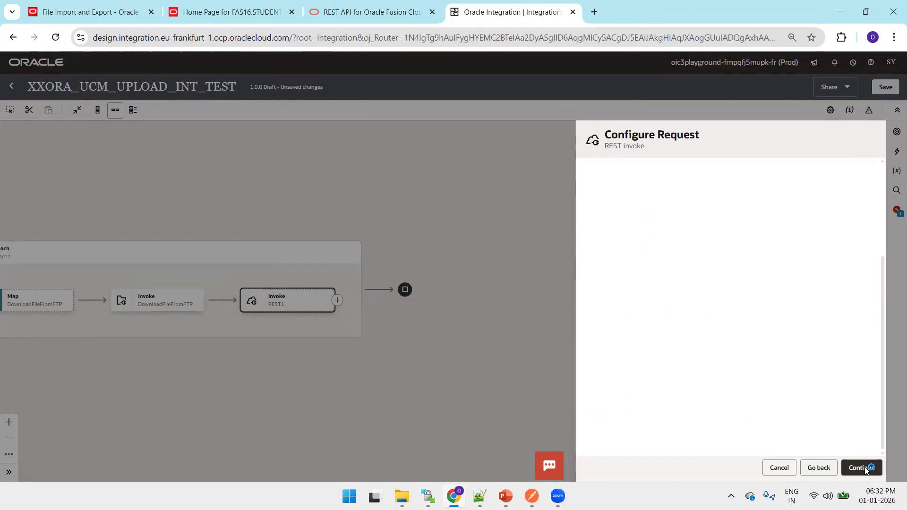
pyautogui.click(861, 468)
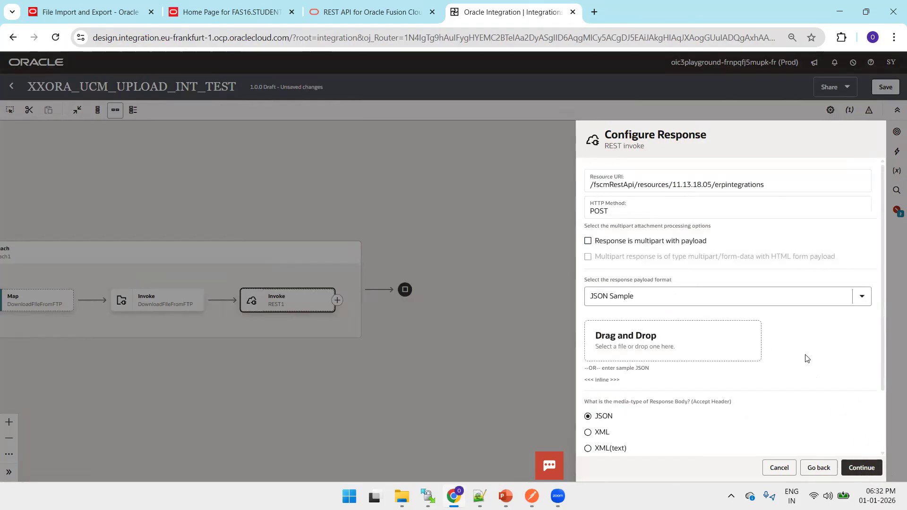
# Use UCMUploadResponse.json as the response's JSON sample and finish the UploadFileToUCM endpoint.
pyautogui.click(694, 348)
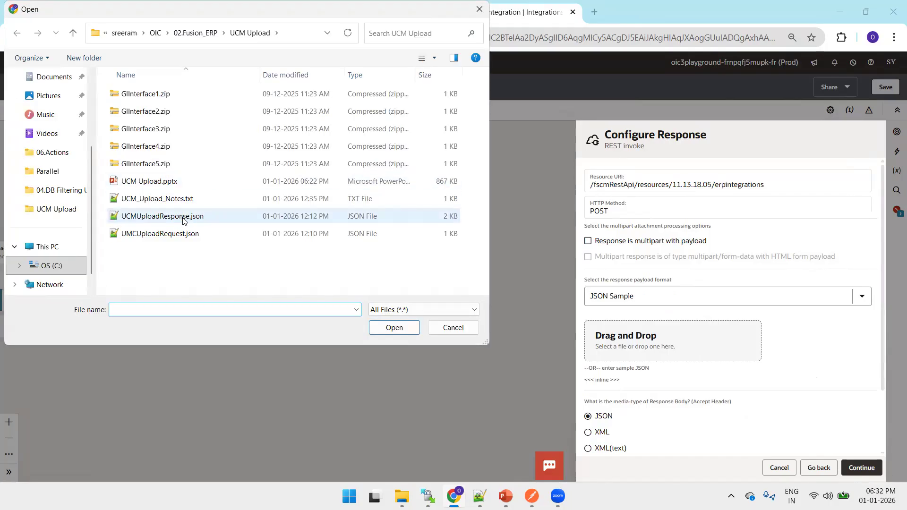
pyautogui.doubleClick(157, 218)
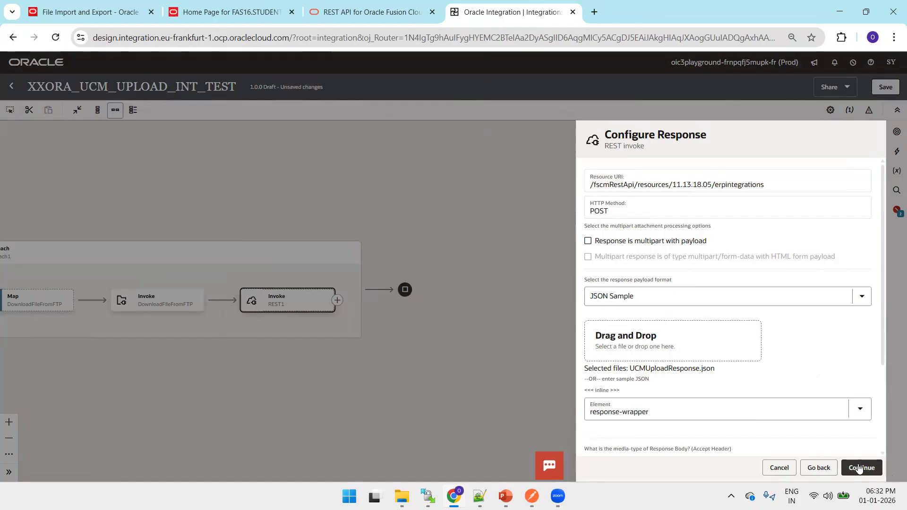
pyautogui.click(858, 467)
pyautogui.click(865, 467)
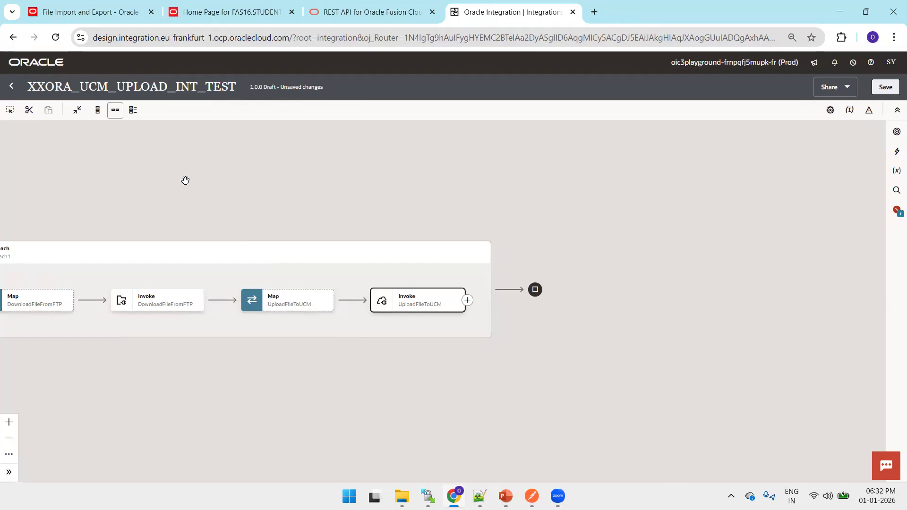
# Save the integration with the completed download and upload invokes in the loop.
pyautogui.moveTo(184, 181); pyautogui.dragTo(346, 150)
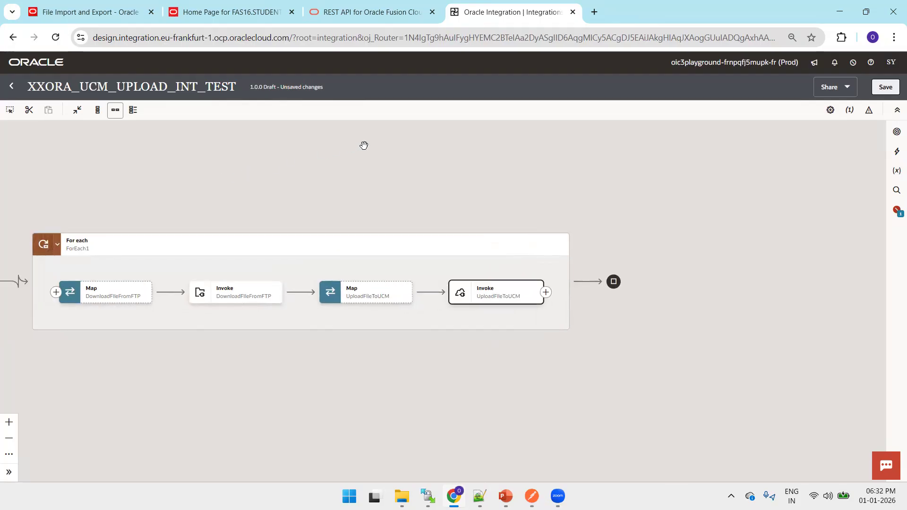
pyautogui.moveTo(257, 163); pyautogui.dragTo(366, 150)
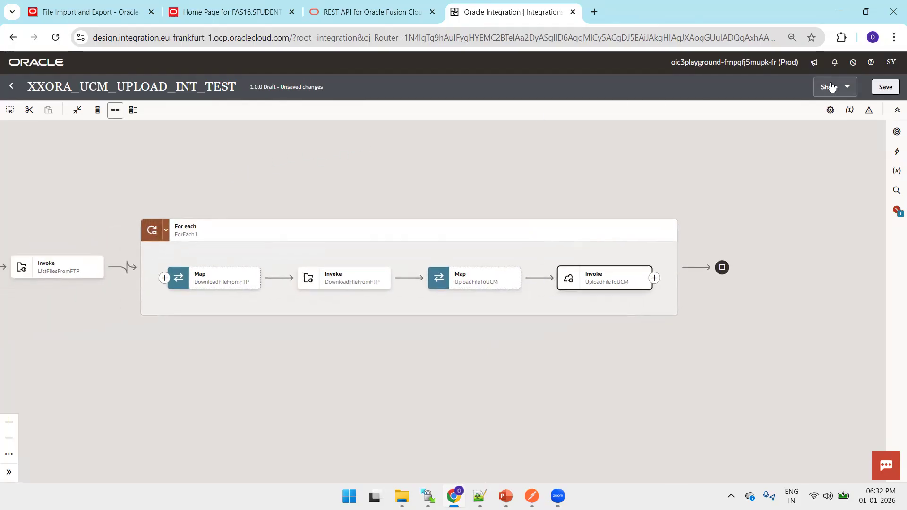
pyautogui.click(885, 86)
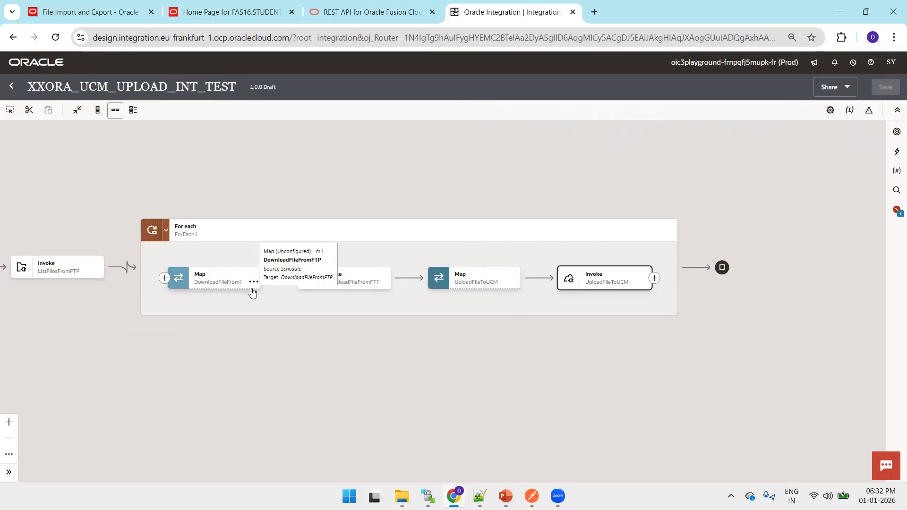
# Edit the DownloadFIleFromFTP map and map currentFile's Directory and Filename to the matching File Read Request fields.
pyautogui.click(253, 282)
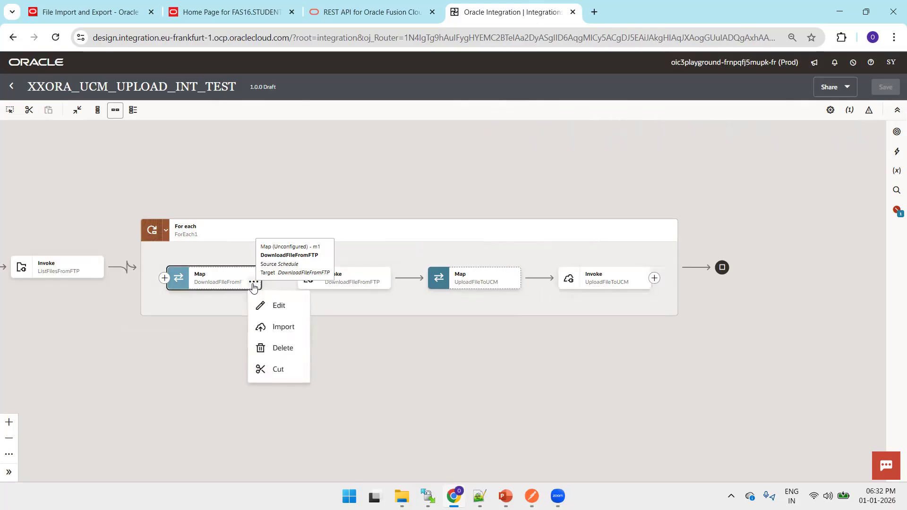
pyautogui.click(273, 305)
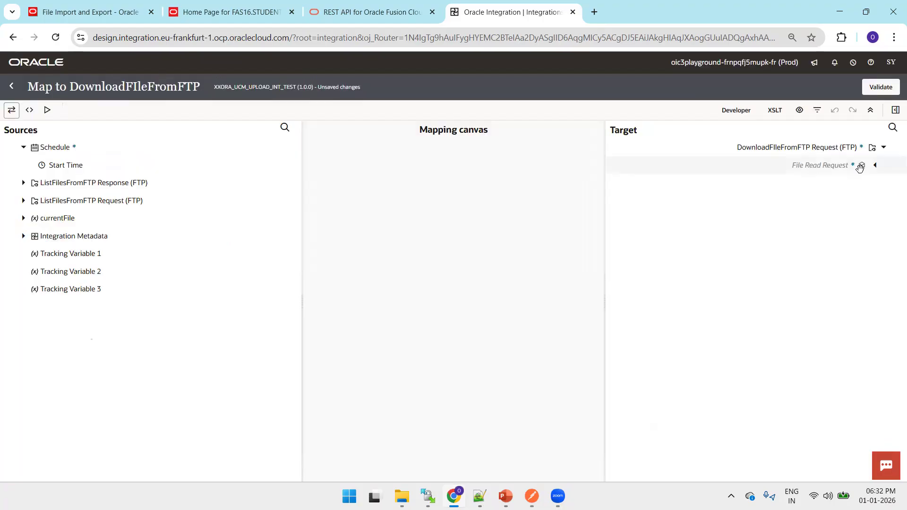
pyautogui.click(874, 165)
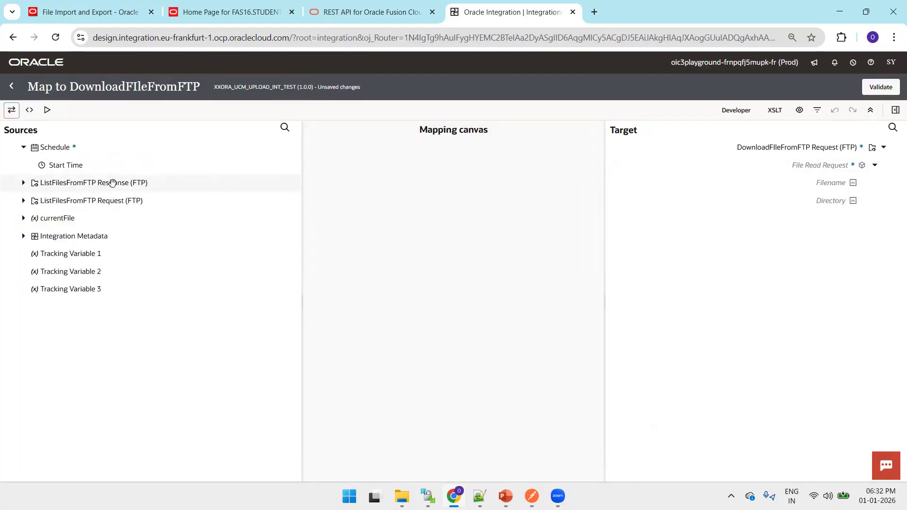
pyautogui.click(23, 218)
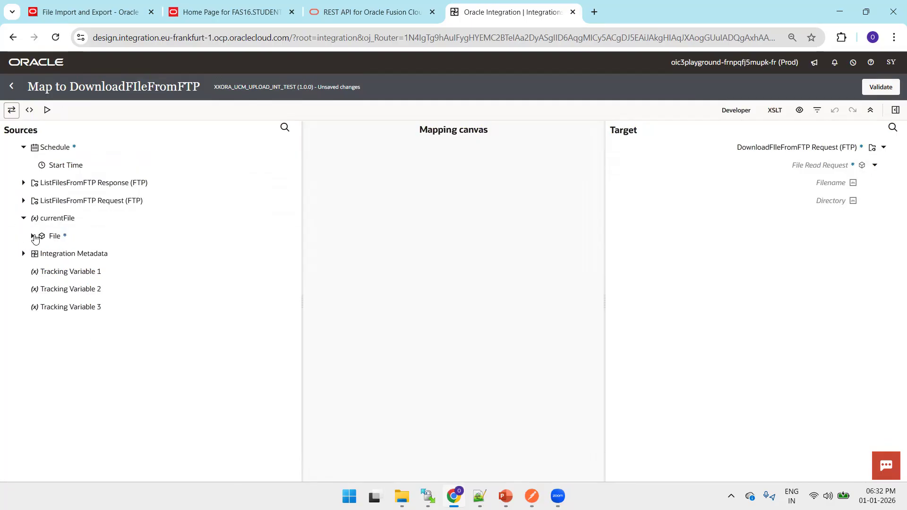
pyautogui.click(33, 237)
pyautogui.moveTo(86, 255); pyautogui.dragTo(827, 201)
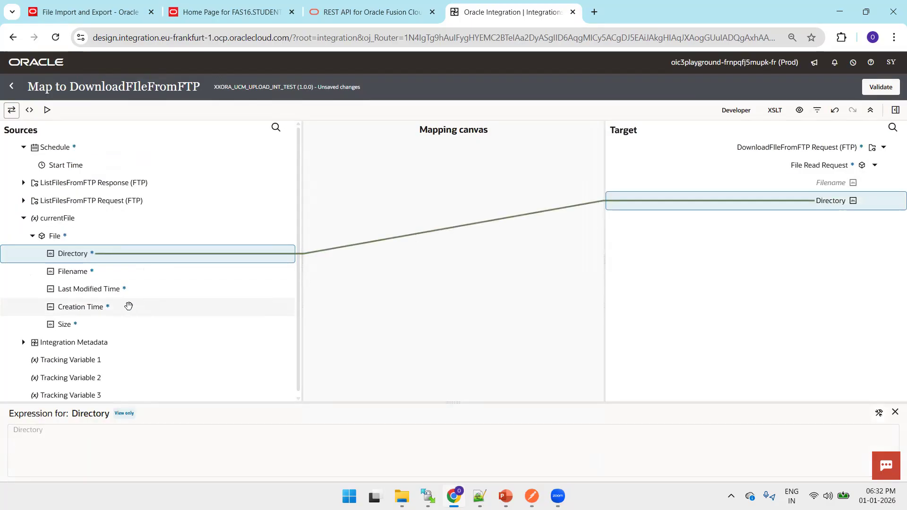
pyautogui.moveTo(83, 271); pyautogui.dragTo(824, 183)
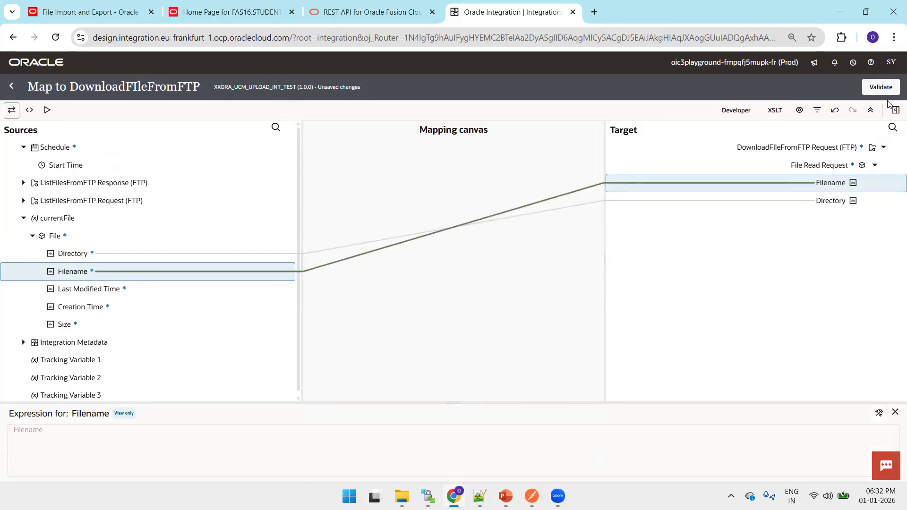
# Validate the finished DownloadFIleFromFTP map, return to the integration and open the UploadFileToUCM map for editing.
pyautogui.click(880, 87)
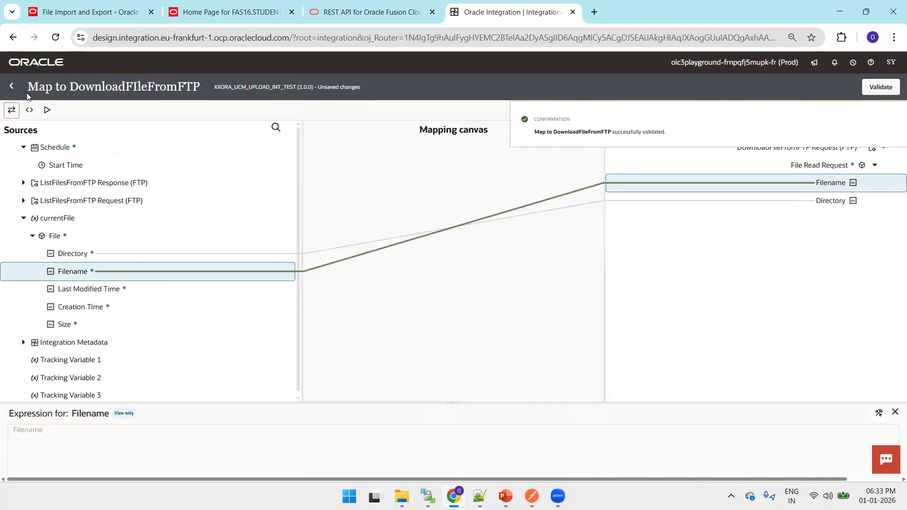
pyautogui.click(12, 86)
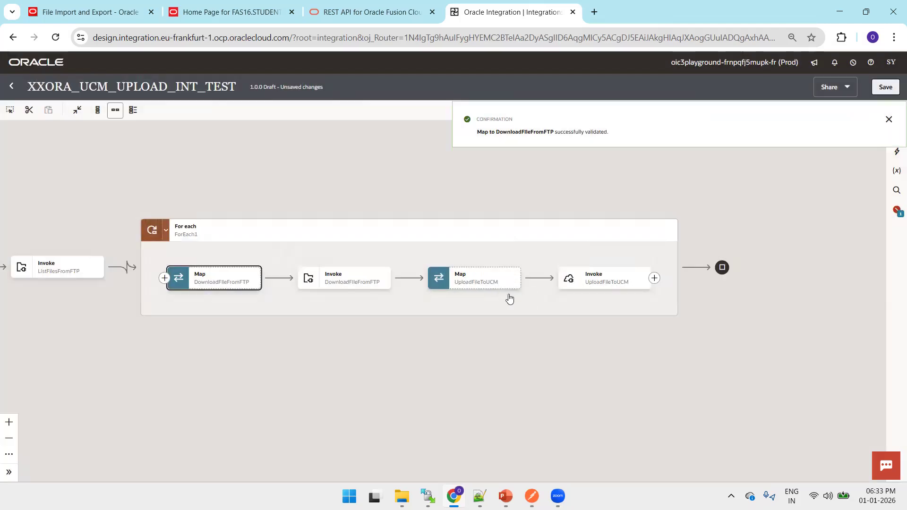
pyautogui.click(509, 285)
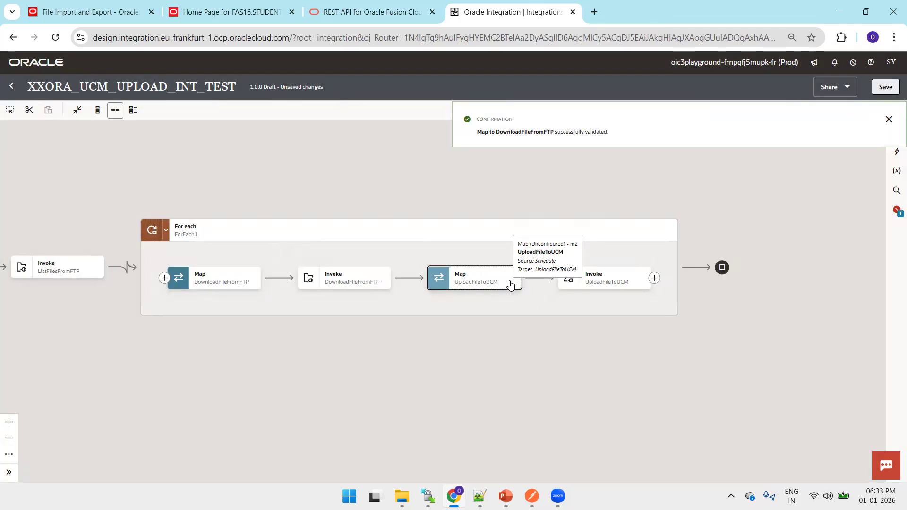
pyautogui.click(513, 282)
pyautogui.click(522, 306)
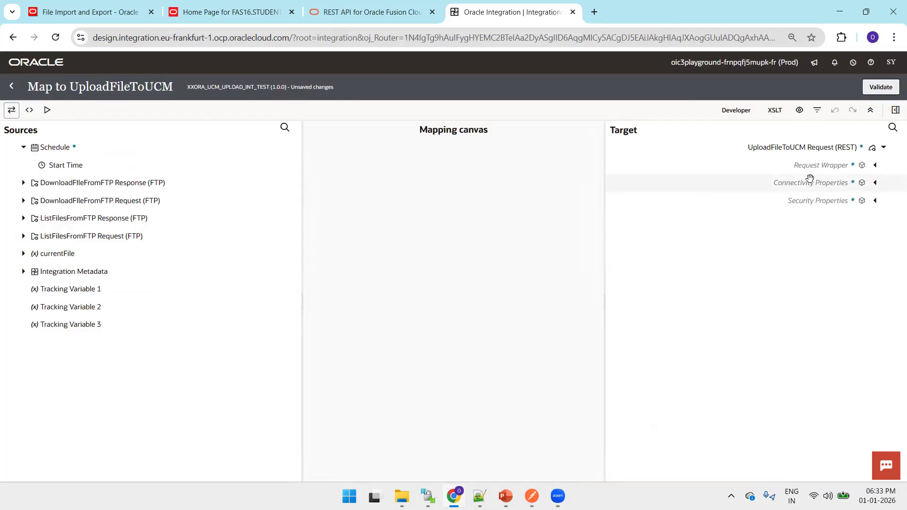
# Create the Operation Name target node under Request Wrapper and set its expression to "uploadFileToUCM" from the Notepad++ notes.
pyautogui.click(875, 165)
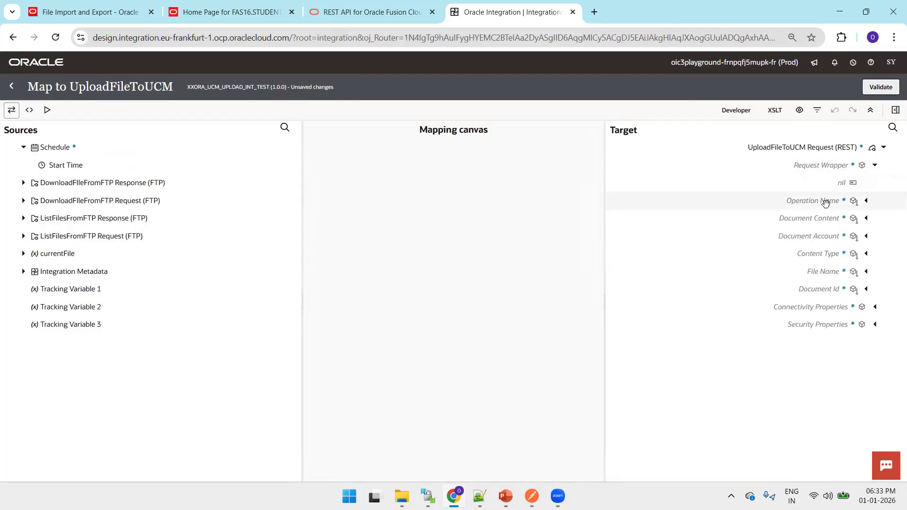
pyautogui.rightClick(808, 201)
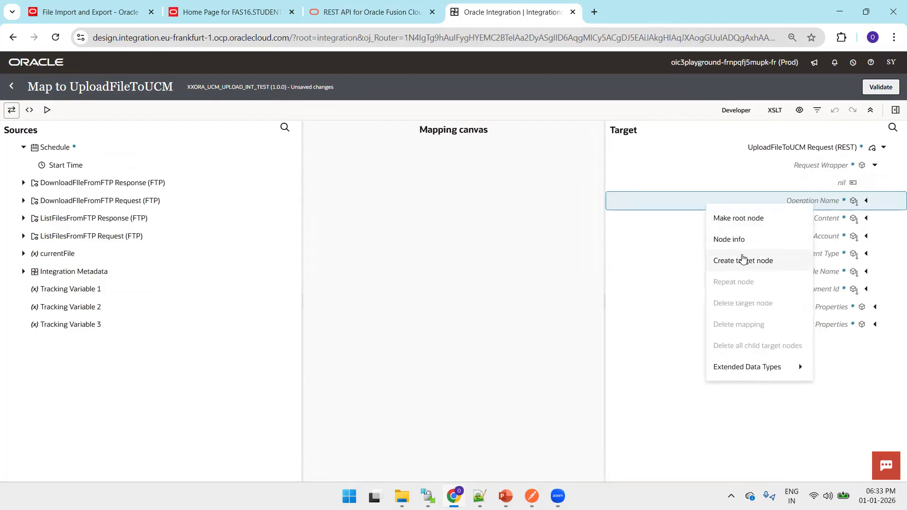
pyautogui.click(743, 261)
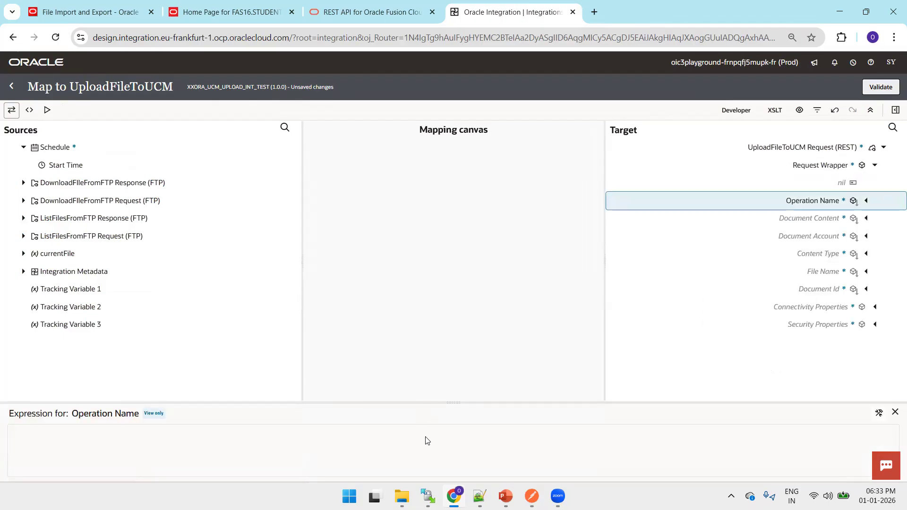
pyautogui.hotkey('alt', 'Tab')
pyautogui.doubleClick(108, 216)
pyautogui.hotkey('ctrl', 'c')
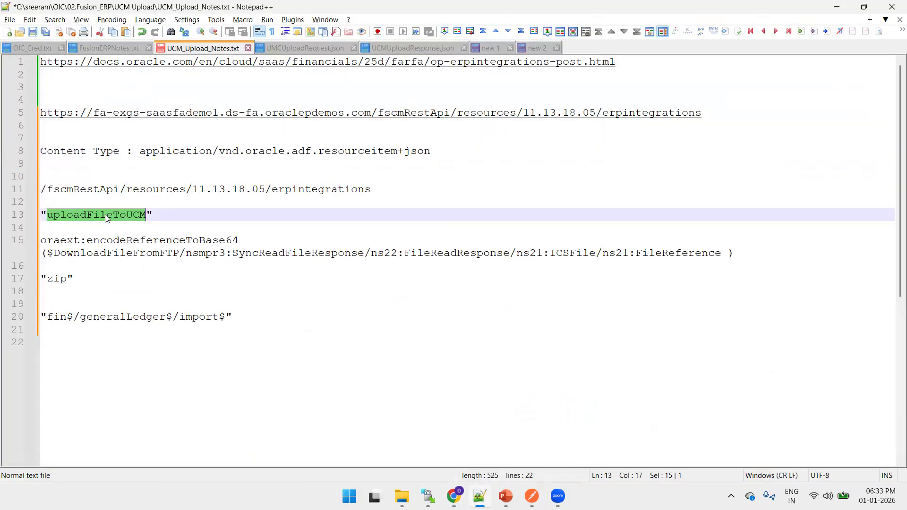
pyautogui.hotkey('alt', 'Tab')
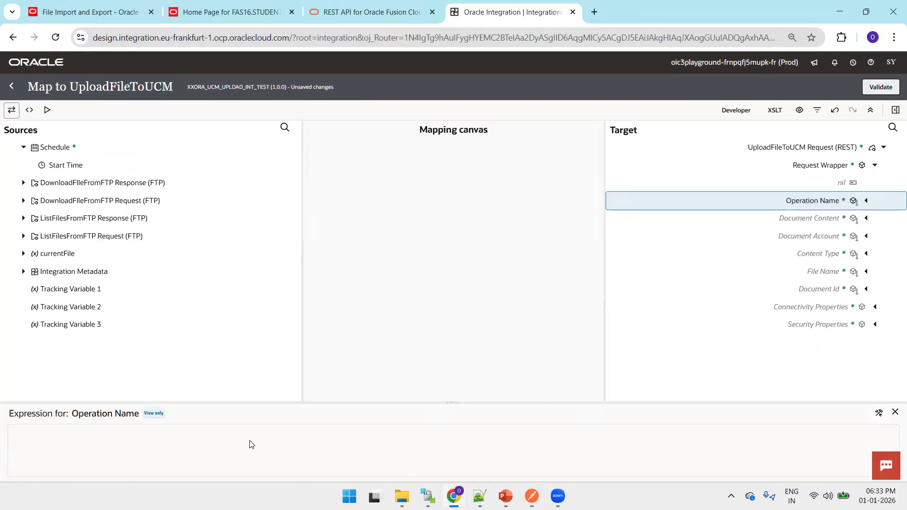
pyautogui.click(876, 412)
pyautogui.click(559, 467)
pyautogui.write('"')
pyautogui.hotkey('ctrl', 'v')
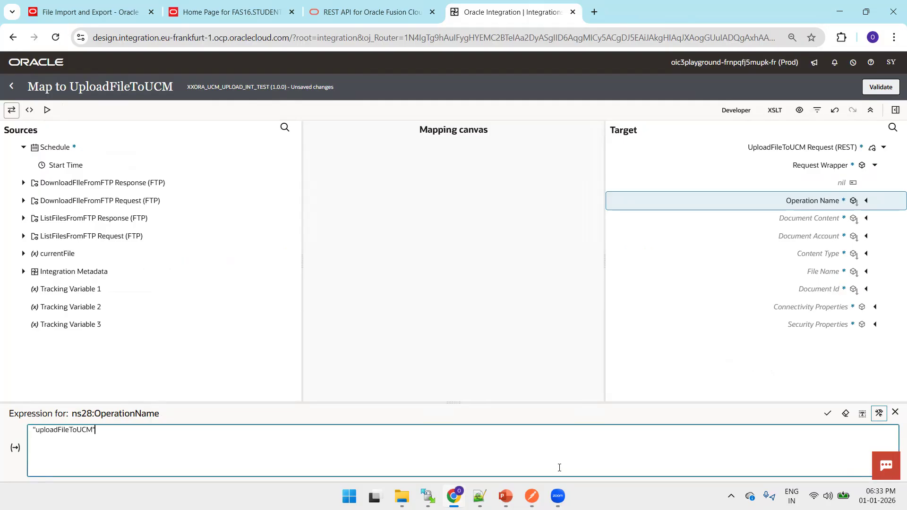
pyautogui.click(827, 414)
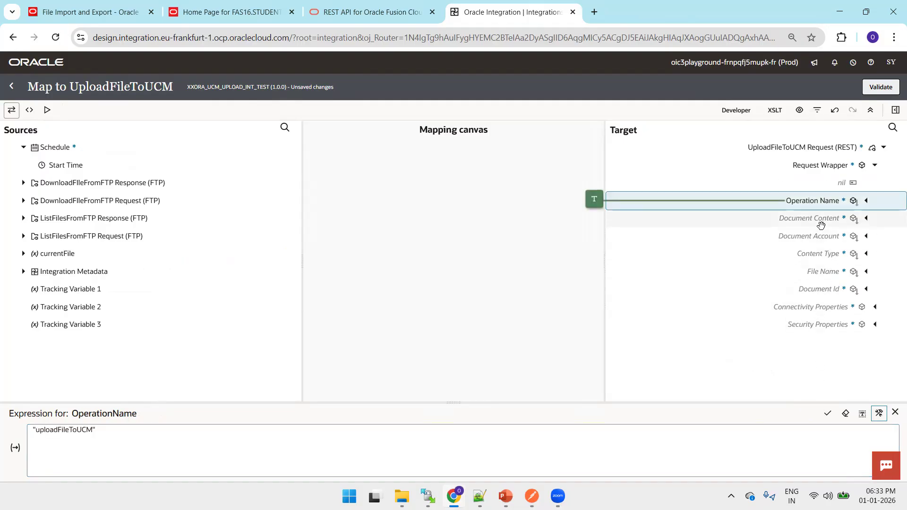
# Create the Document Account target node and set its expression to "fin$/generalLedger$/import$" from the Notepad++ notes.
pyautogui.click(824, 237)
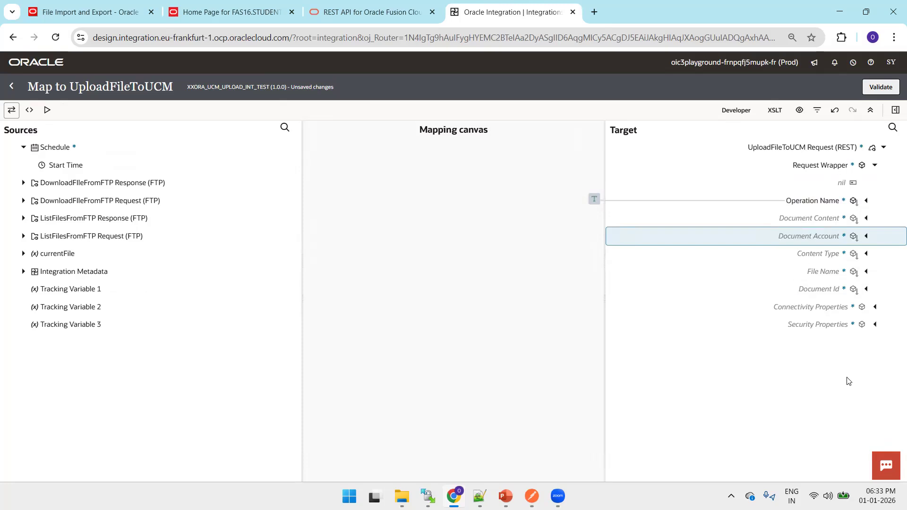
pyautogui.rightClick(789, 239)
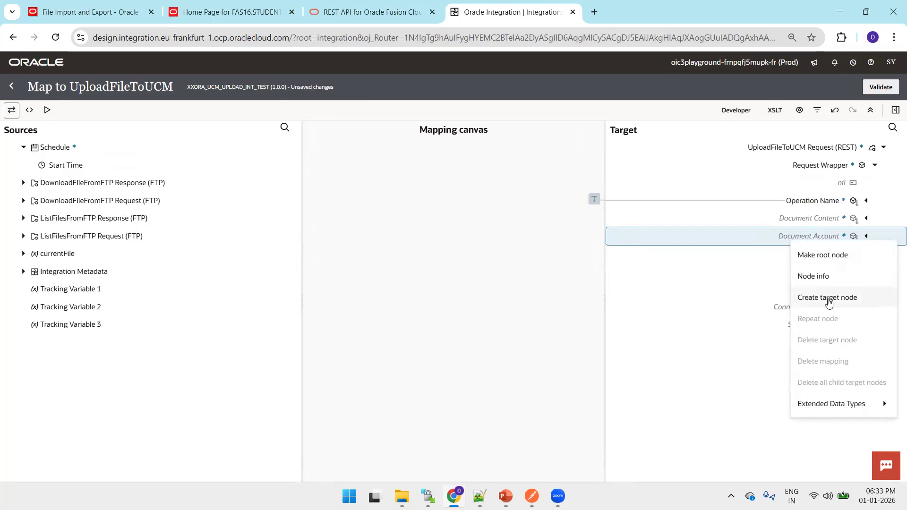
pyautogui.click(802, 298)
pyautogui.hotkey('alt', 'Tab')
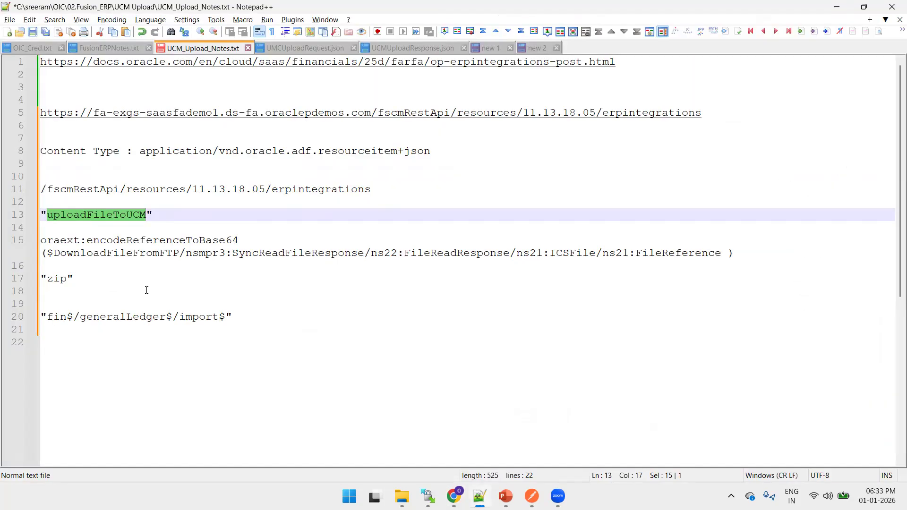
pyautogui.moveTo(241, 319); pyautogui.dragTo(39, 320)
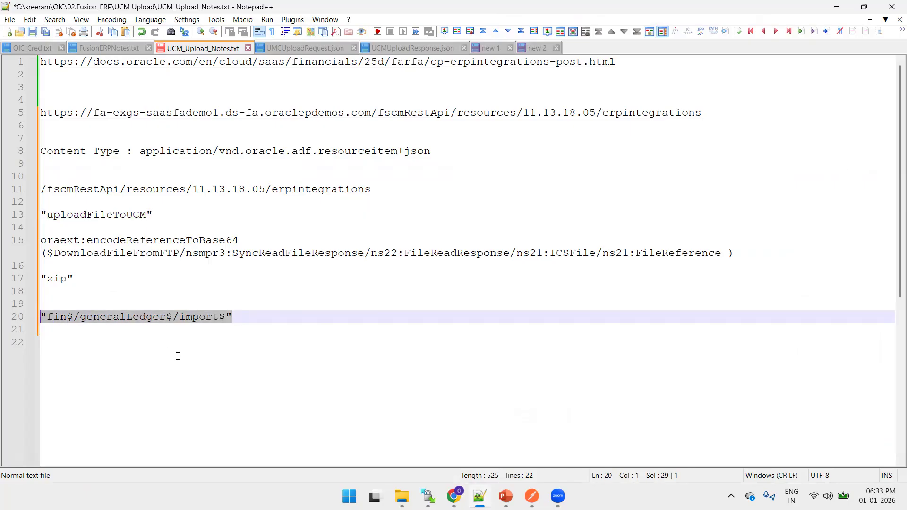
pyautogui.hotkey('ctrl', 'c')
pyautogui.hotkey('alt', 'Tab')
pyautogui.click(209, 431)
pyautogui.hotkey('ctrl', 'v')
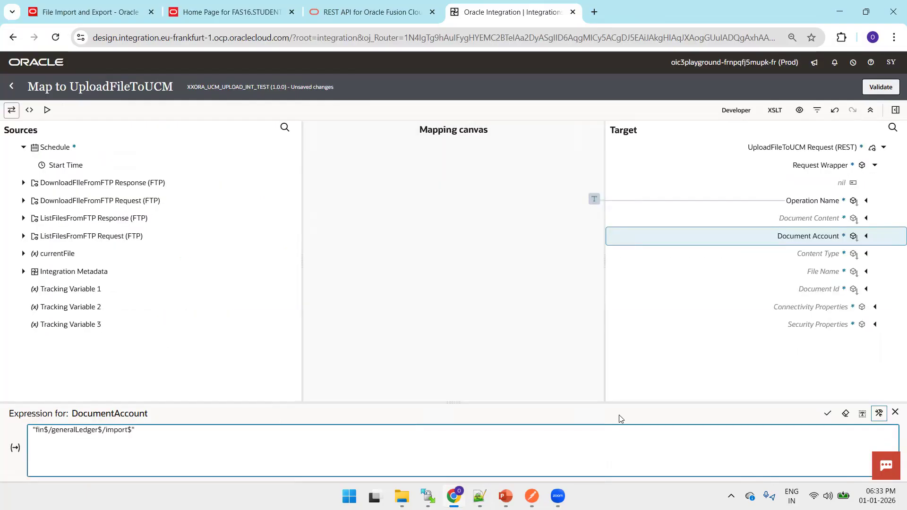
pyautogui.click(828, 413)
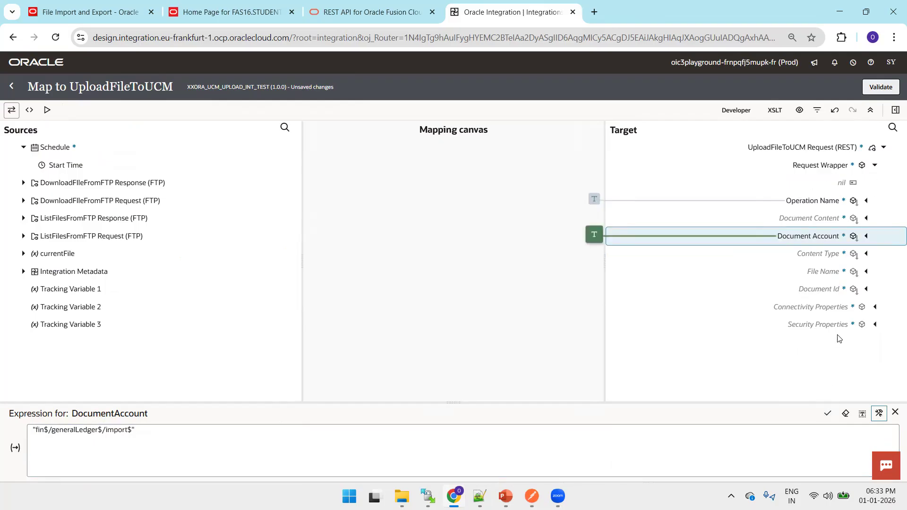
# Create the Content Type target node and set its expression to "zip" from the Notepad++ notes.
pyautogui.rightClick(820, 254)
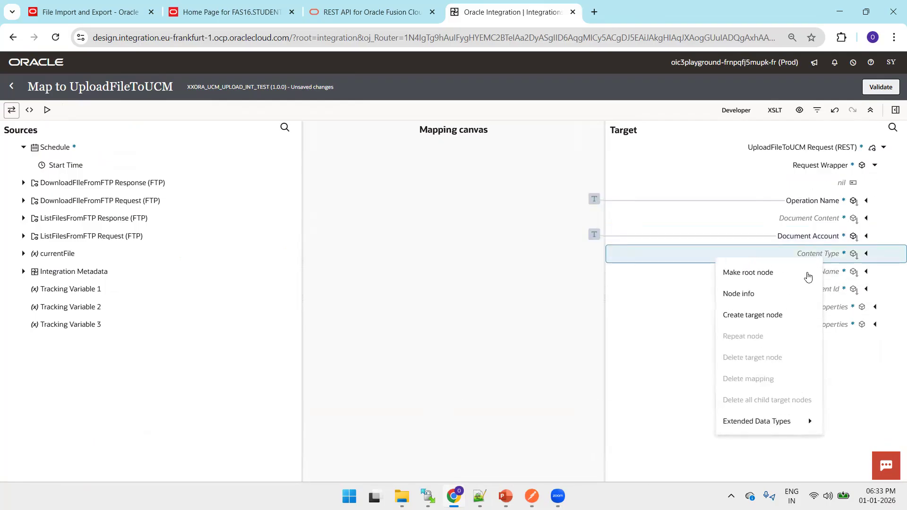
pyautogui.click(774, 315)
pyautogui.hotkey('alt', 'Tab')
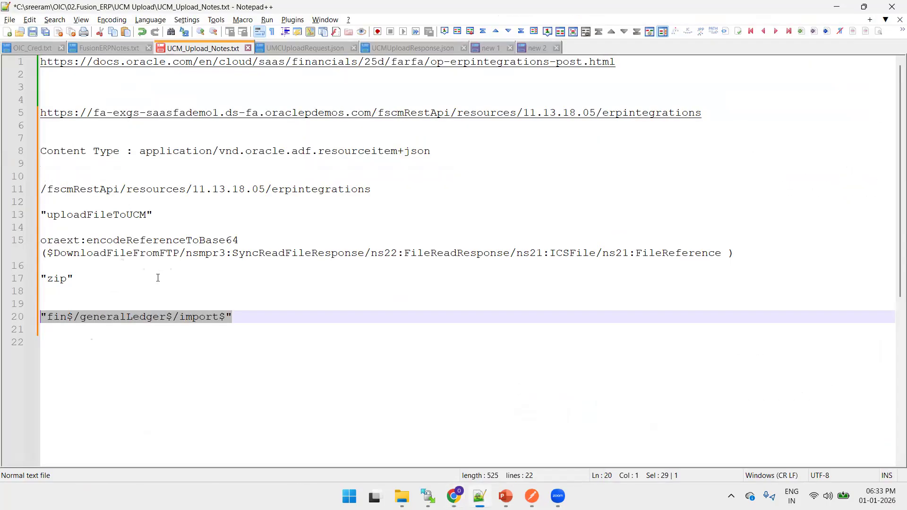
pyautogui.moveTo(99, 286); pyautogui.dragTo(34, 281)
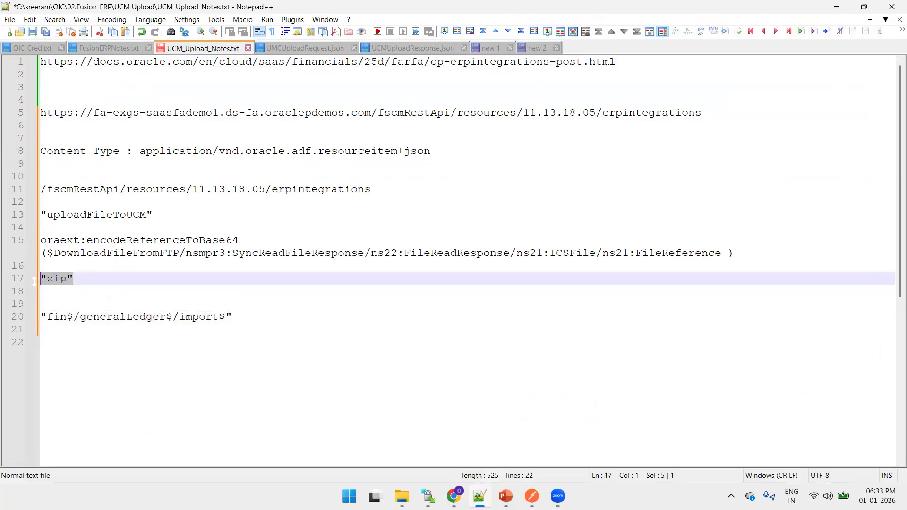
pyautogui.hotkey('alt', 'Tab')
pyautogui.click(191, 451)
pyautogui.click(827, 413)
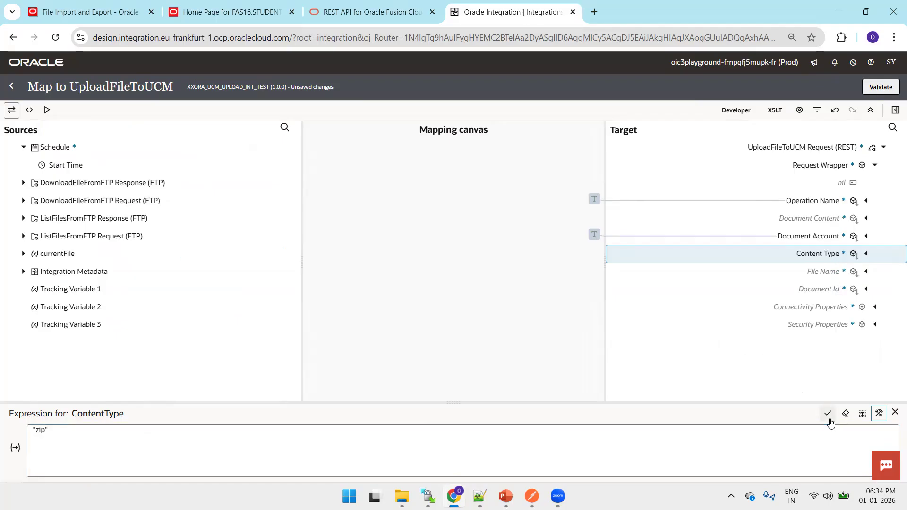
# Map Filename from the ICS File Properties in the DownloadFIleFromFTP Response to the File Name target.
pyautogui.click(837, 271)
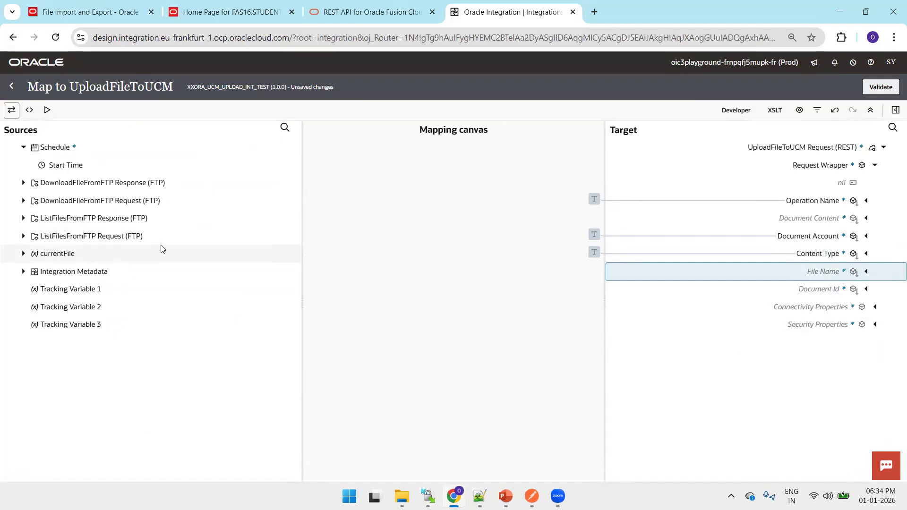
pyautogui.click(23, 182)
pyautogui.click(31, 201)
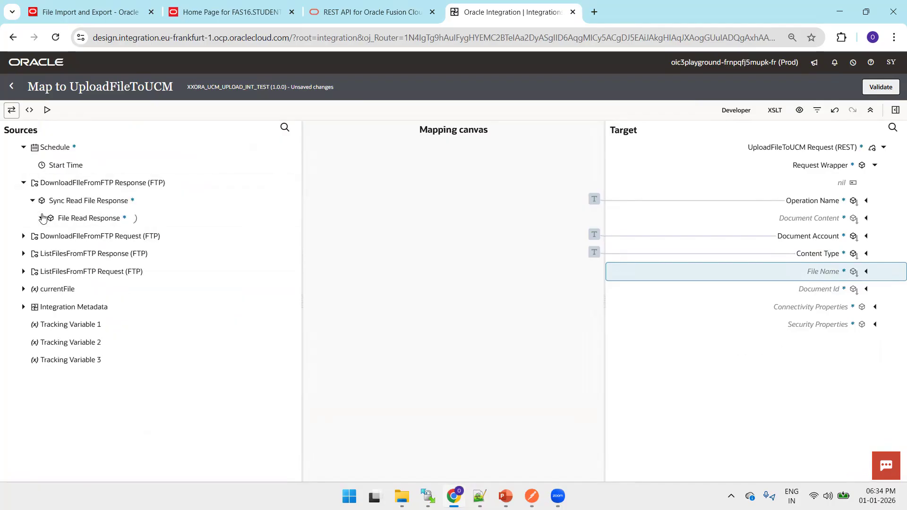
pyautogui.click(41, 217)
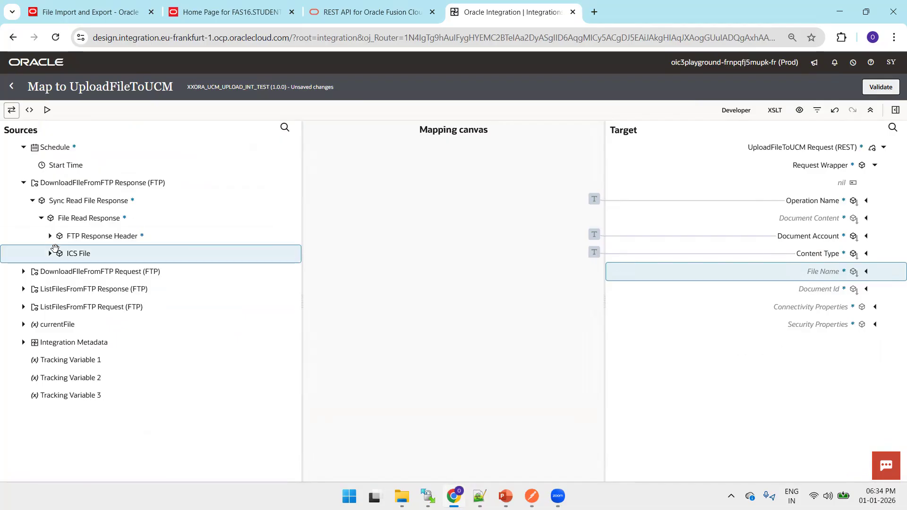
pyautogui.click(51, 254)
pyautogui.click(59, 288)
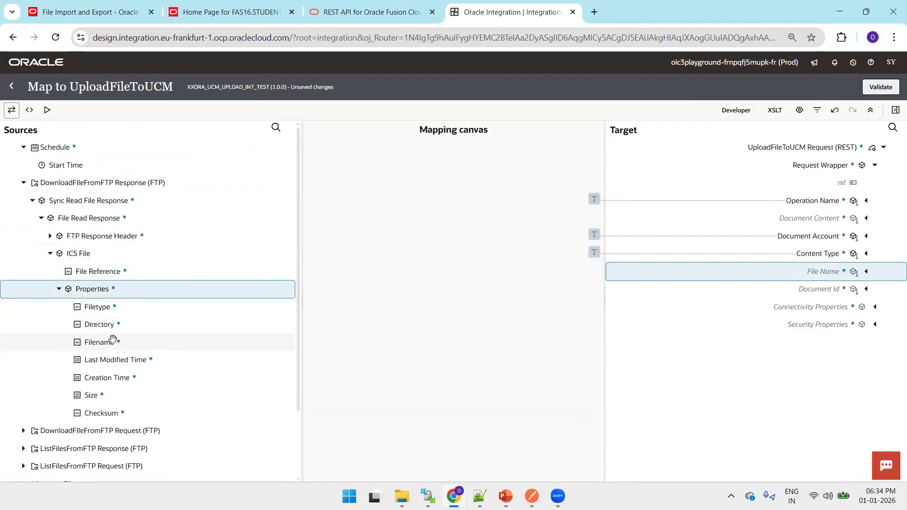
pyautogui.moveTo(110, 341); pyautogui.dragTo(762, 268)
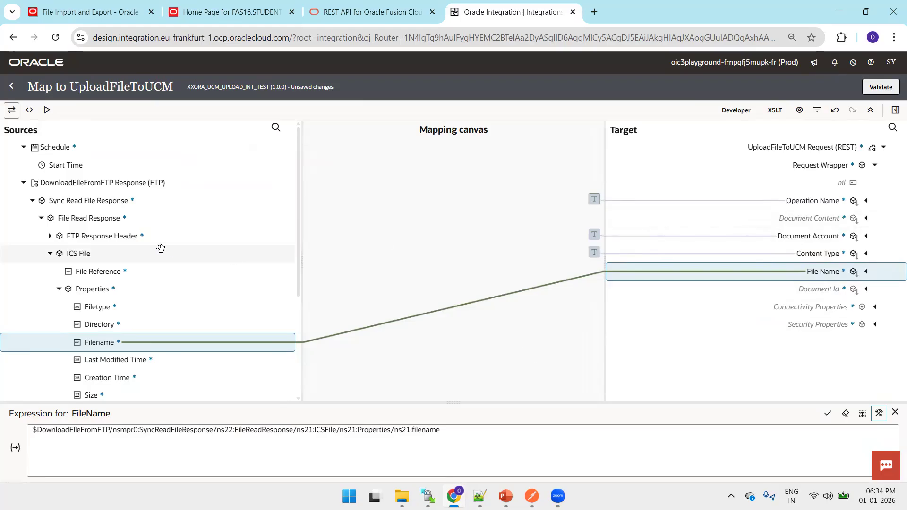
# Create the Document Content target node and put the ICS File's File Reference in its expression.
pyautogui.click(113, 270)
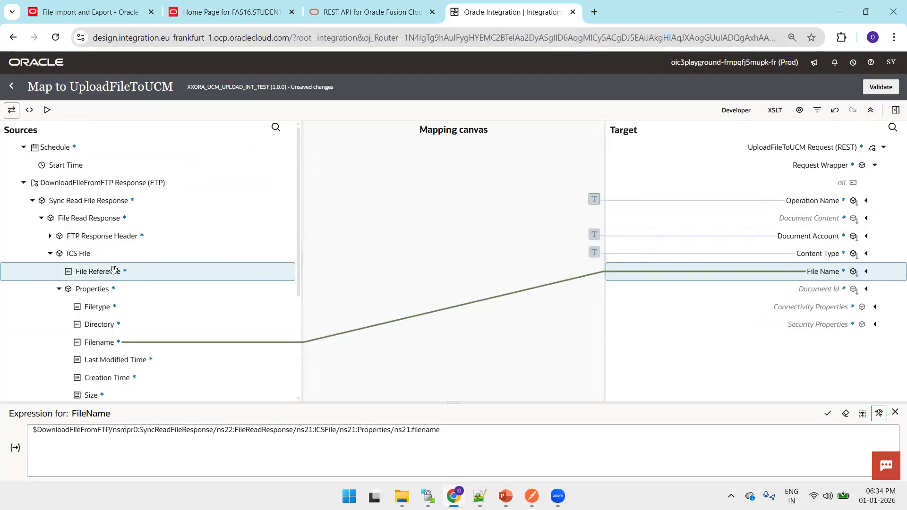
pyautogui.click(682, 216)
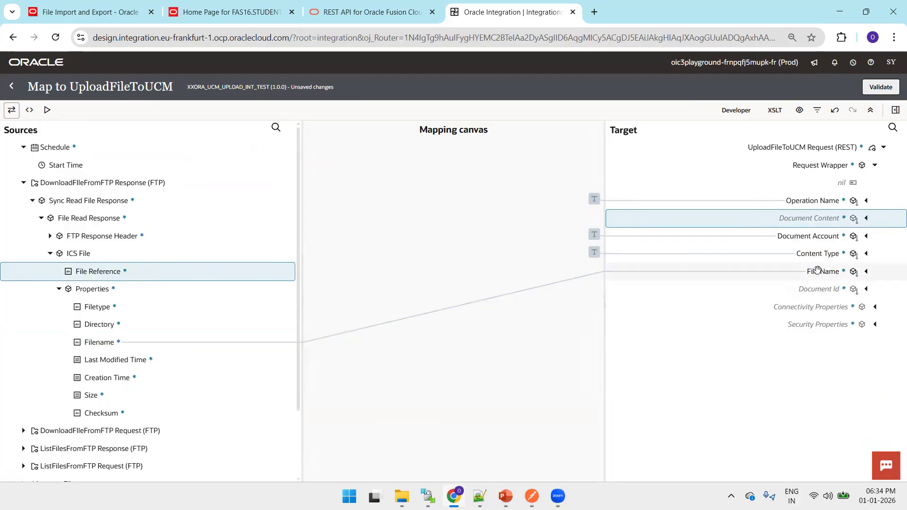
pyautogui.rightClick(766, 227)
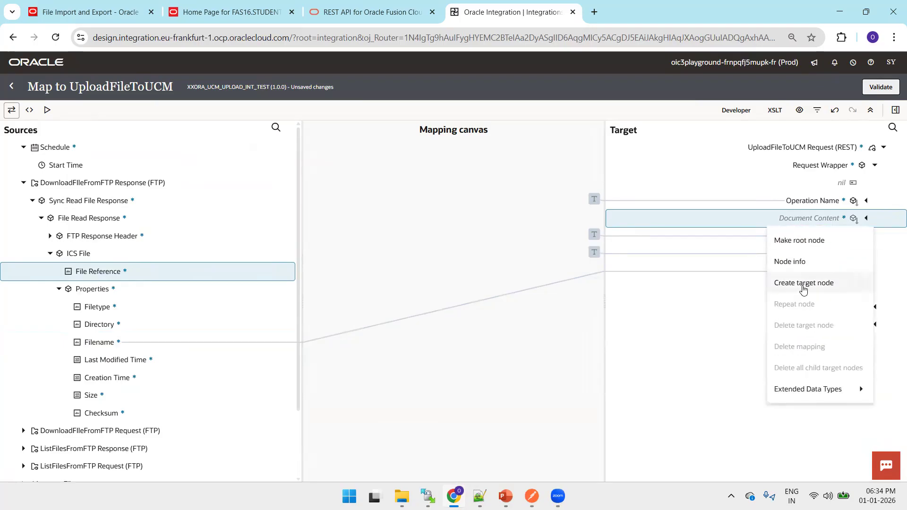
pyautogui.click(803, 283)
pyautogui.moveTo(90, 274); pyautogui.dragTo(201, 453)
pyautogui.click(276, 442)
# Copy the function name encodeReferenceToBase64 from the Notepad++ notes and search the mapper's function components for it.
pyautogui.hotkey('alt', 'Tab')
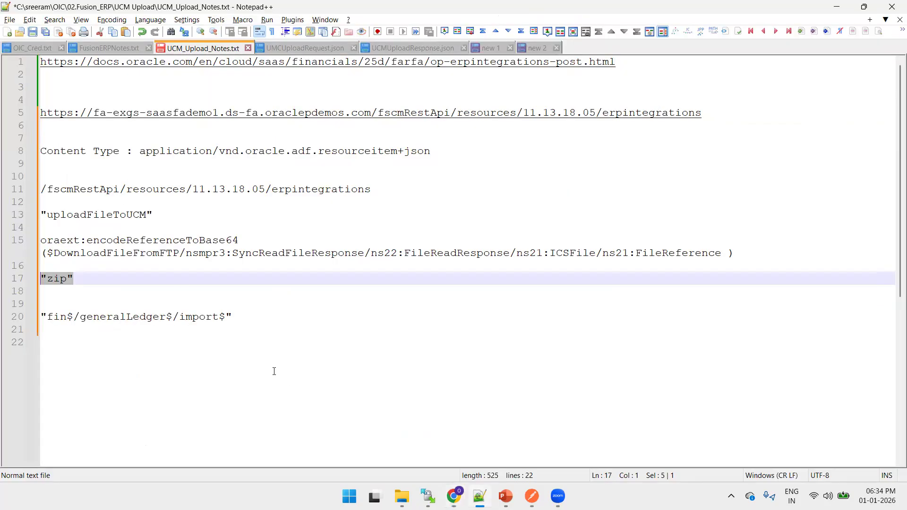
pyautogui.doubleClick(195, 241)
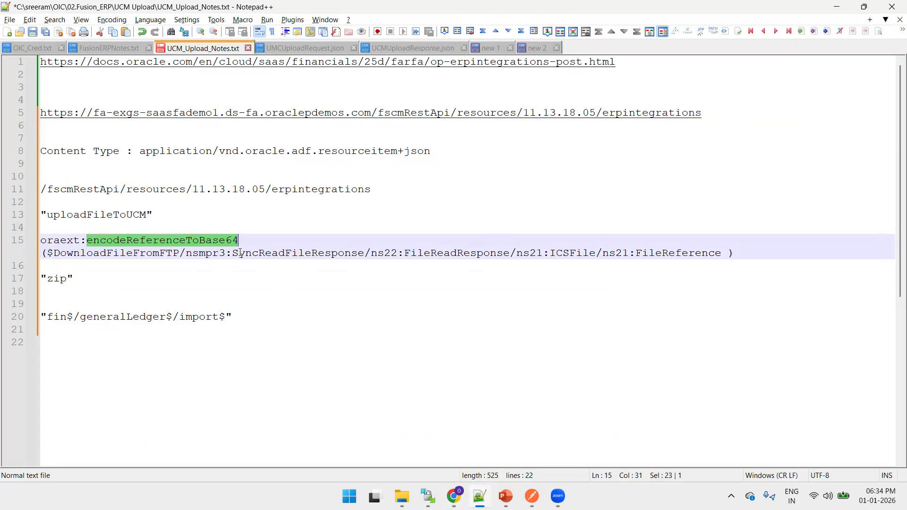
pyautogui.hotkey('alt', 'Tab')
pyautogui.click(894, 110)
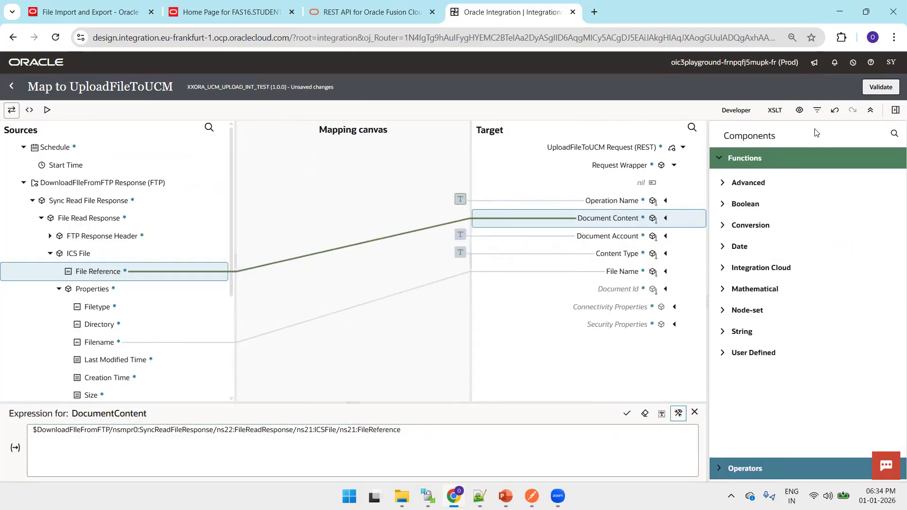
pyautogui.click(894, 134)
pyautogui.hotkey('ctrl', 'v')
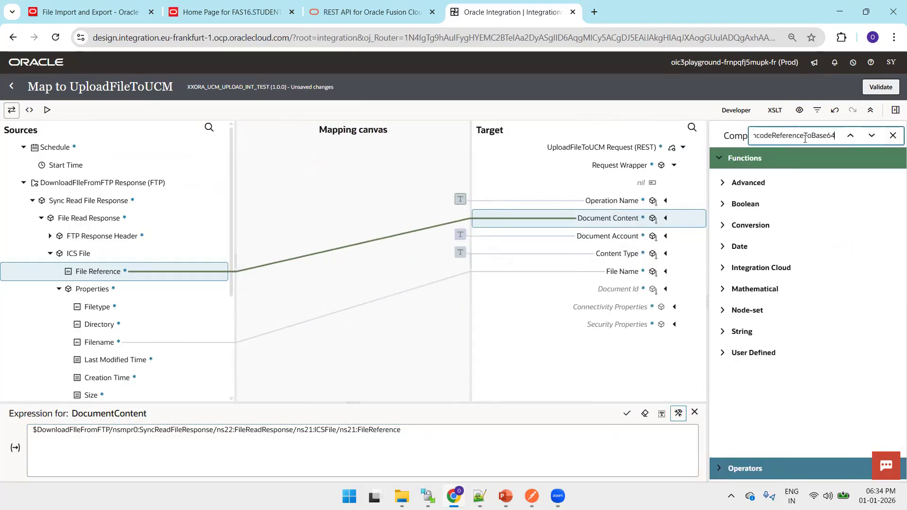
# Try to insert encodeReferenceToBase64 into the Document Content expression, undo it and clear the whole expression.
pyautogui.moveTo(761, 310); pyautogui.dragTo(475, 444)
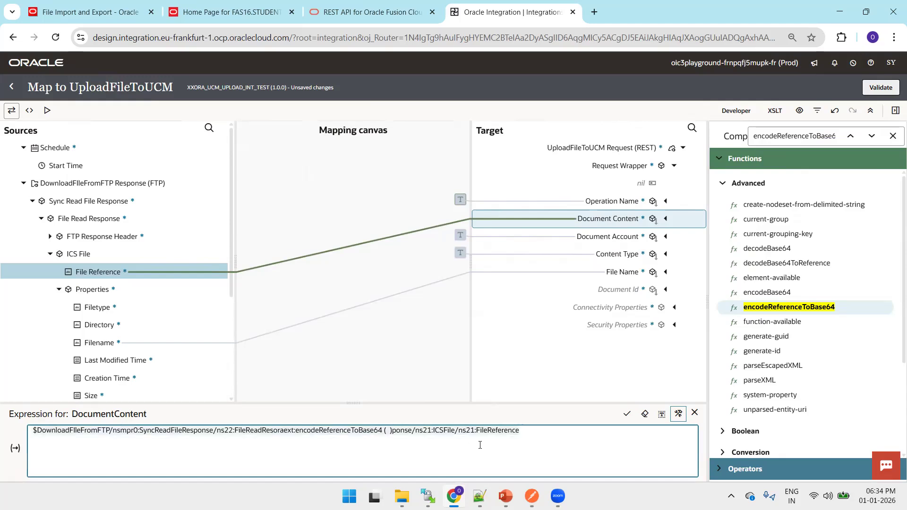
pyautogui.hotkey('ctrl', 'z')
pyautogui.click(510, 446)
pyautogui.hotkey('ctrl', 'a')
pyautogui.press('BackSpace')
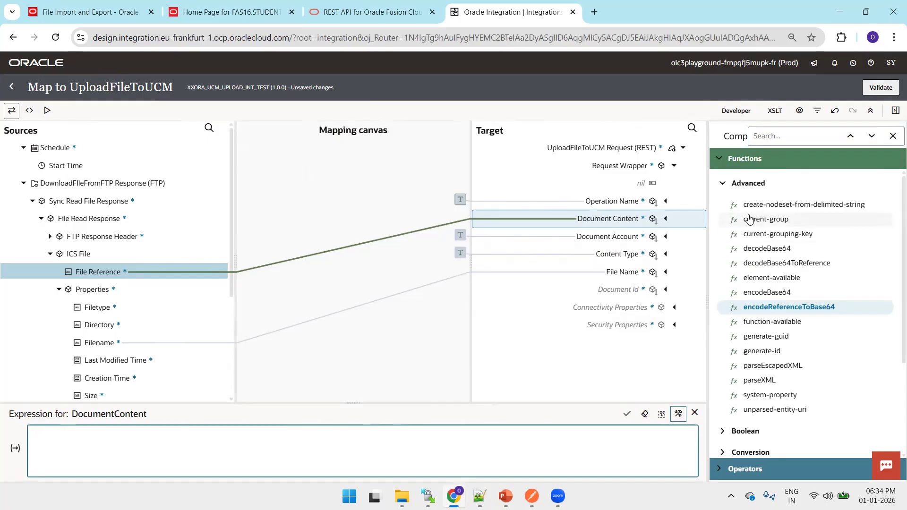
# Set the Document Content expression to encodeReferenceToBase64 applied to the ICS File's File Reference, and validate the map.
pyautogui.click(790, 136)
pyautogui.hotkey('ctrl', 'v')
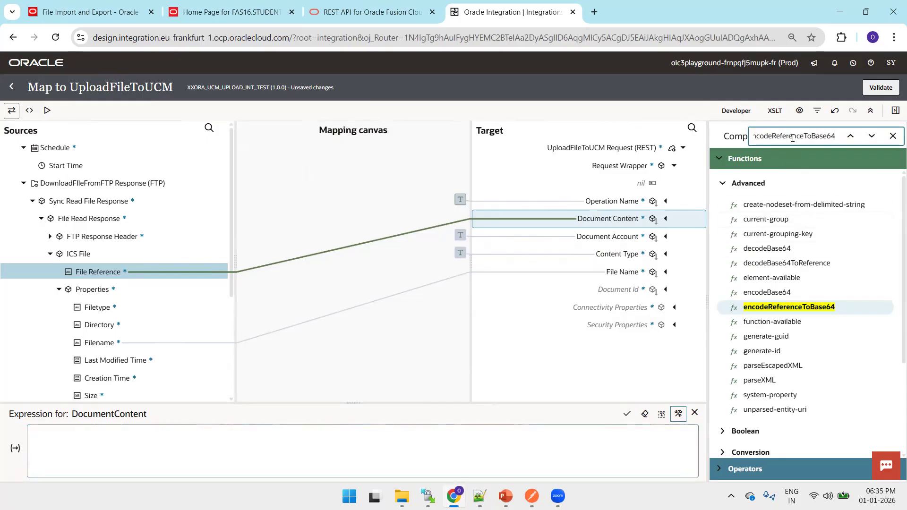
pyautogui.moveTo(789, 308); pyautogui.dragTo(267, 448)
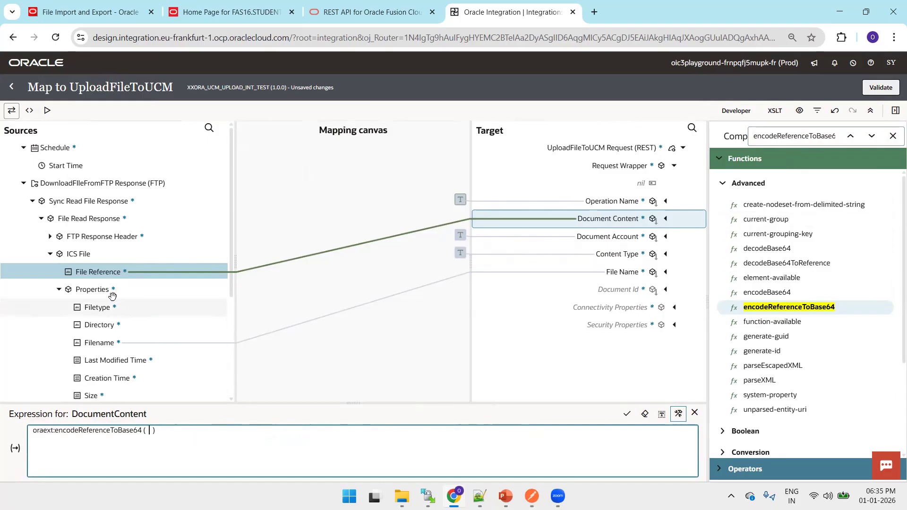
pyautogui.moveTo(118, 270); pyautogui.dragTo(150, 434)
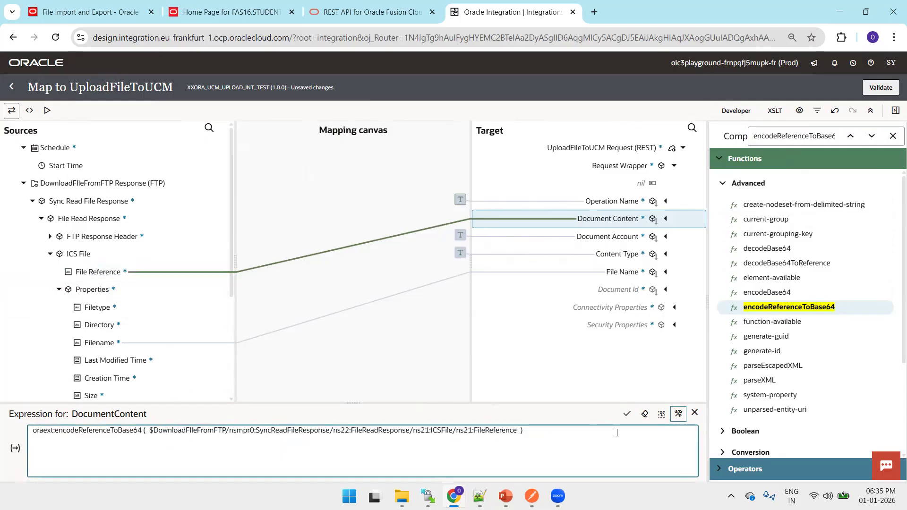
pyautogui.click(626, 419)
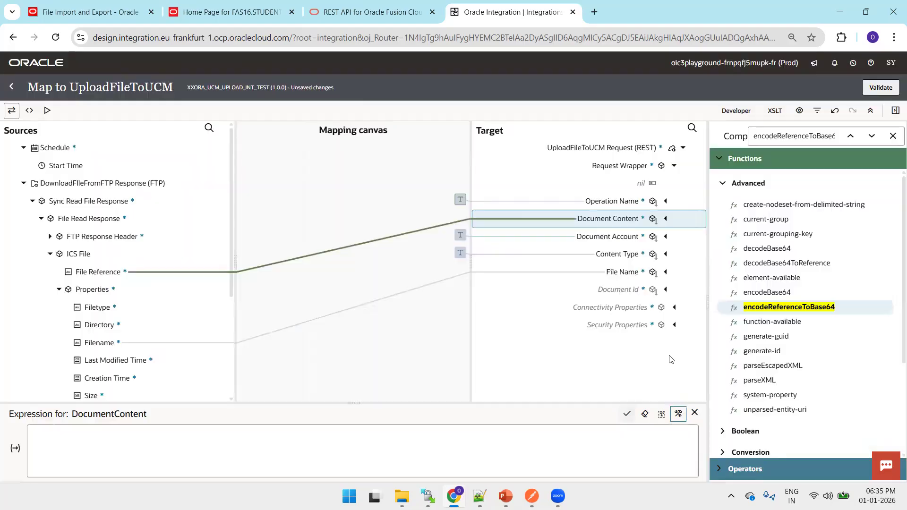
pyautogui.click(363, 245)
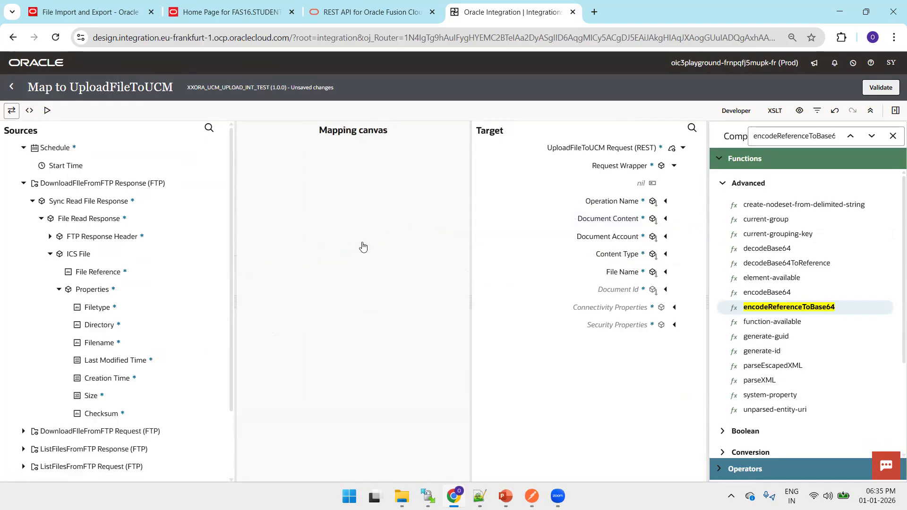
pyautogui.click(587, 220)
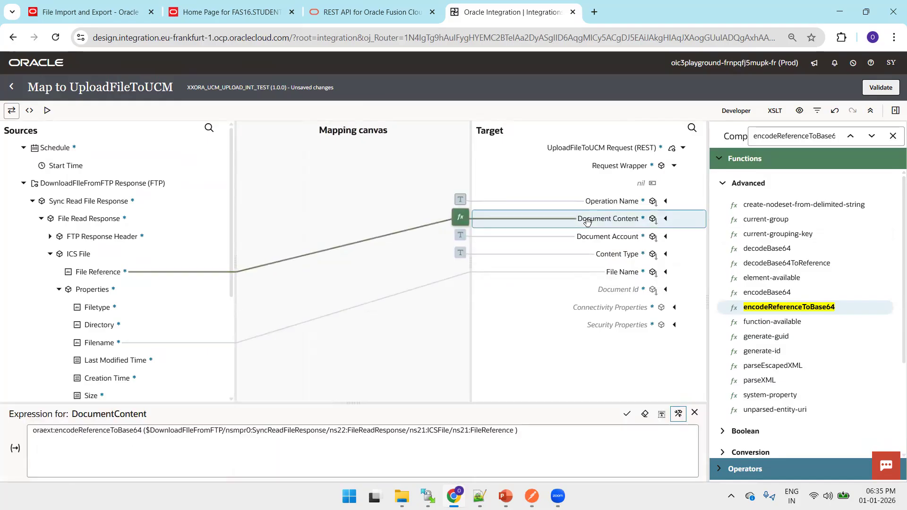
pyautogui.click(870, 90)
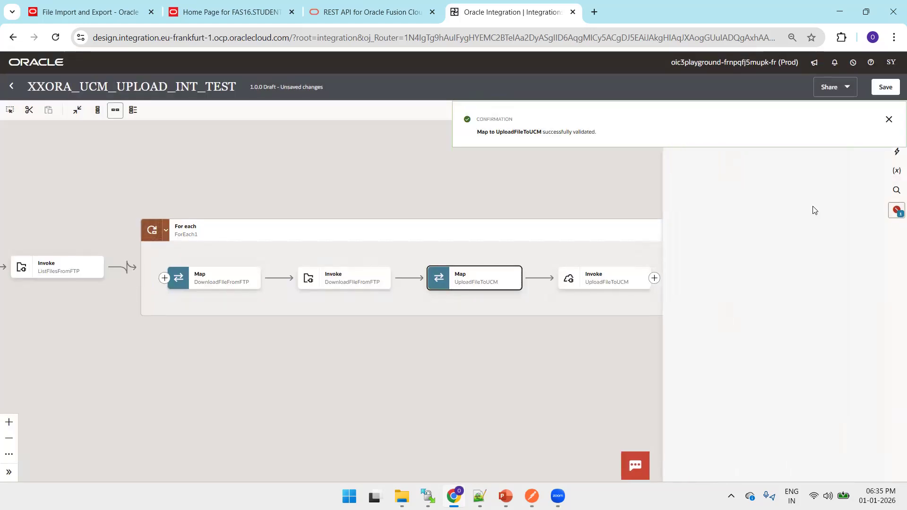
pyautogui.click(889, 120)
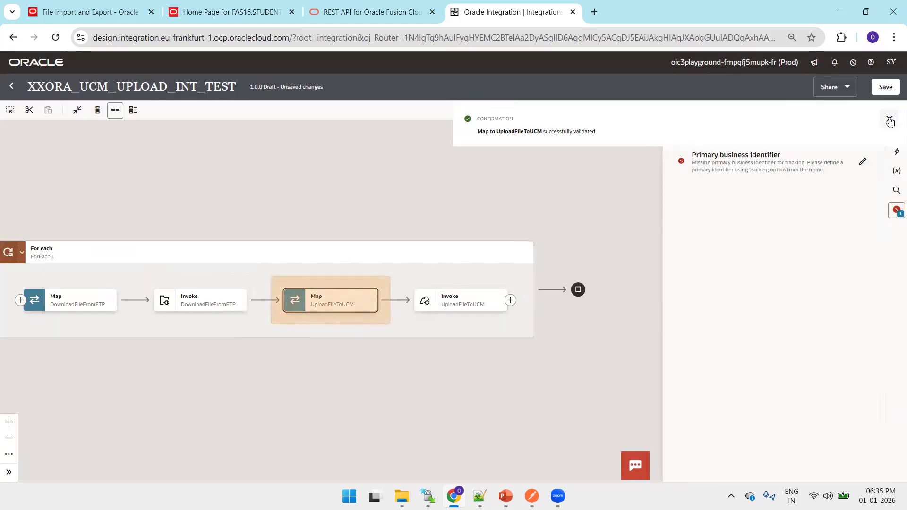
# Assign the schedule's startTime as the primary business identifier and save the integration.
pyautogui.click(862, 162)
pyautogui.moveTo(535, 192); pyautogui.dragTo(713, 251)
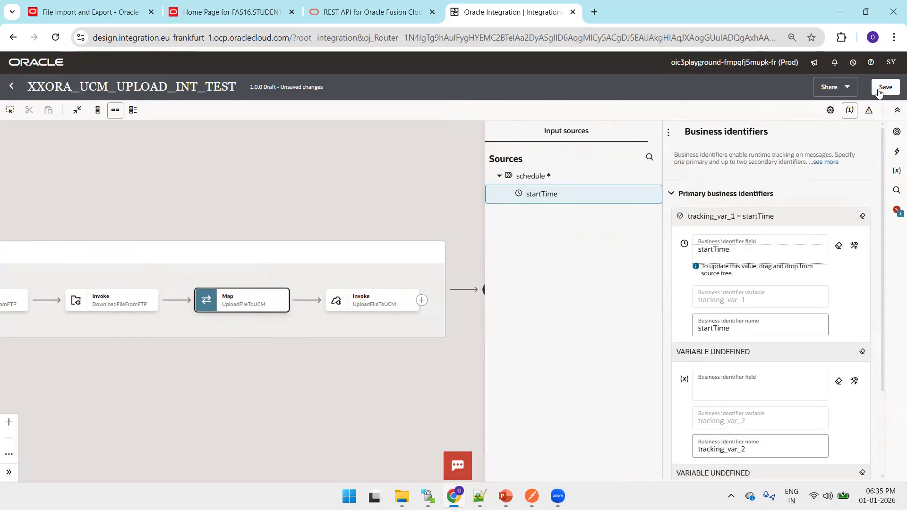
pyautogui.click(880, 90)
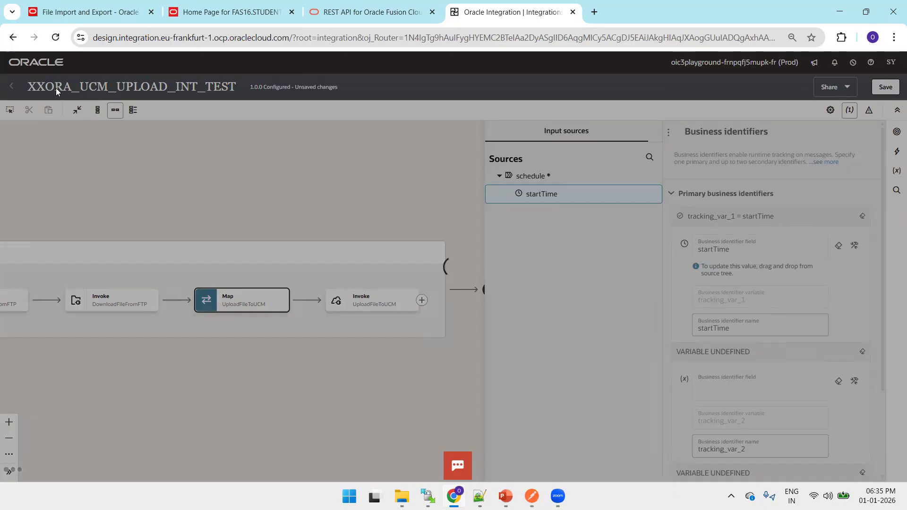
# Return to the integrations list and activate XXORA_UCM_UPLOAD_INT_TEST with the Debug tracing level.
pyautogui.click(15, 86)
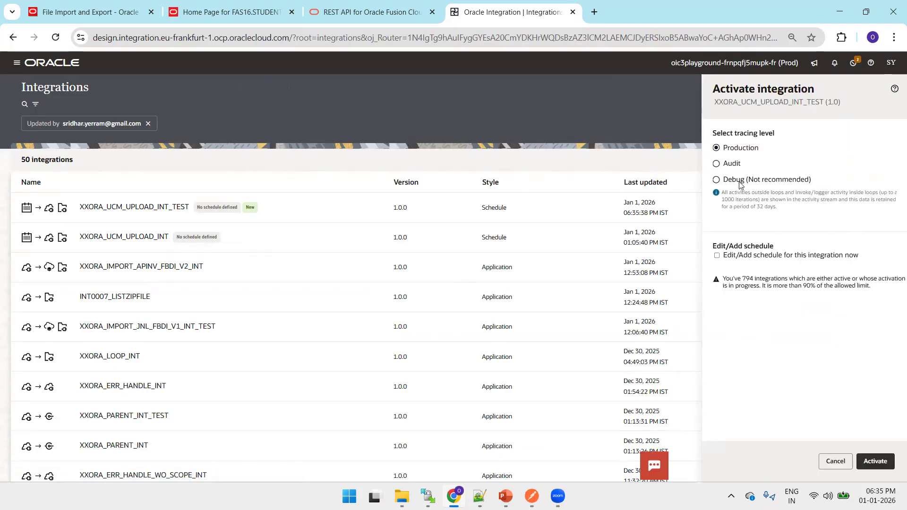
pyautogui.click(740, 183)
pyautogui.click(877, 462)
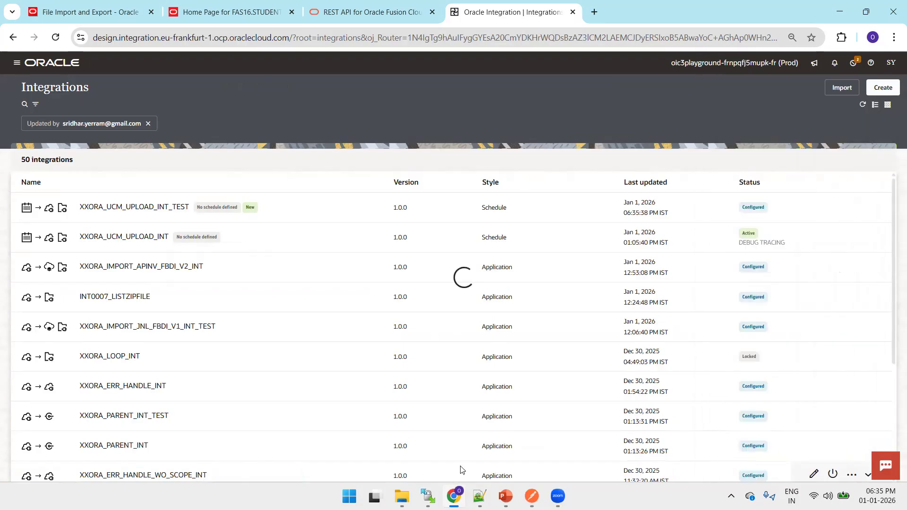
# Switch to File Explorer and open the UCM Upload folder inside OIC > 02.Fusion_ERP.
pyautogui.moveTo(402, 496)
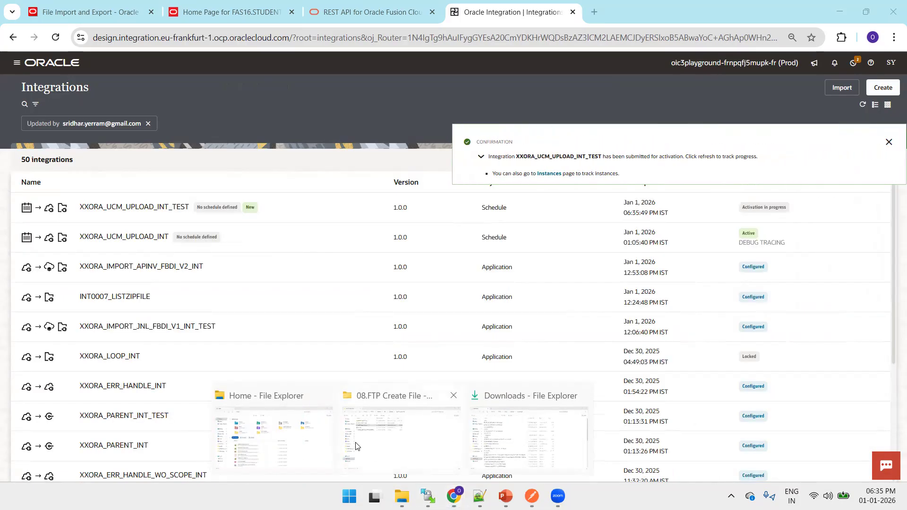
pyautogui.click(397, 447)
pyautogui.click(340, 285)
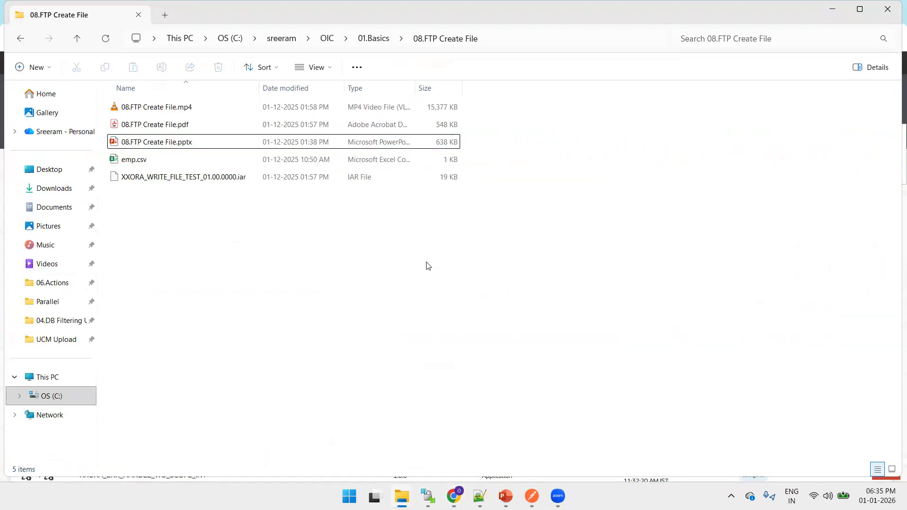
pyautogui.click(333, 42)
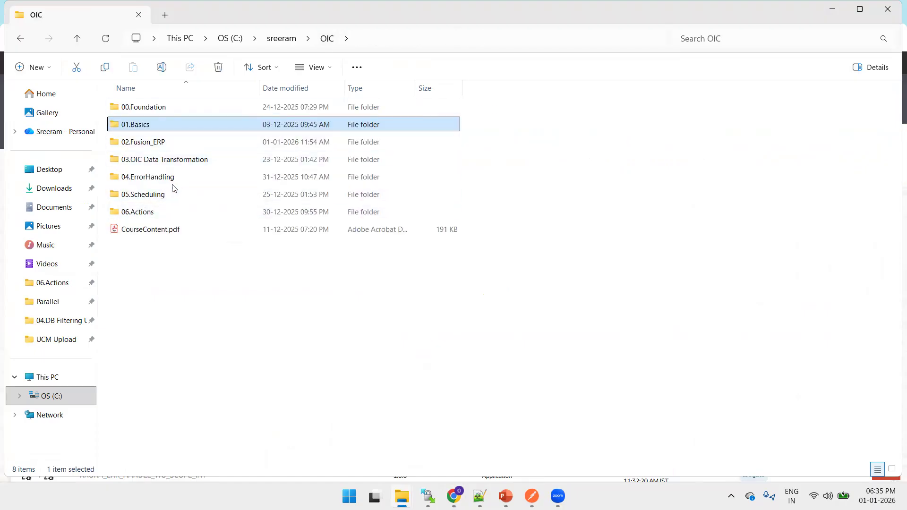
pyautogui.doubleClick(163, 145)
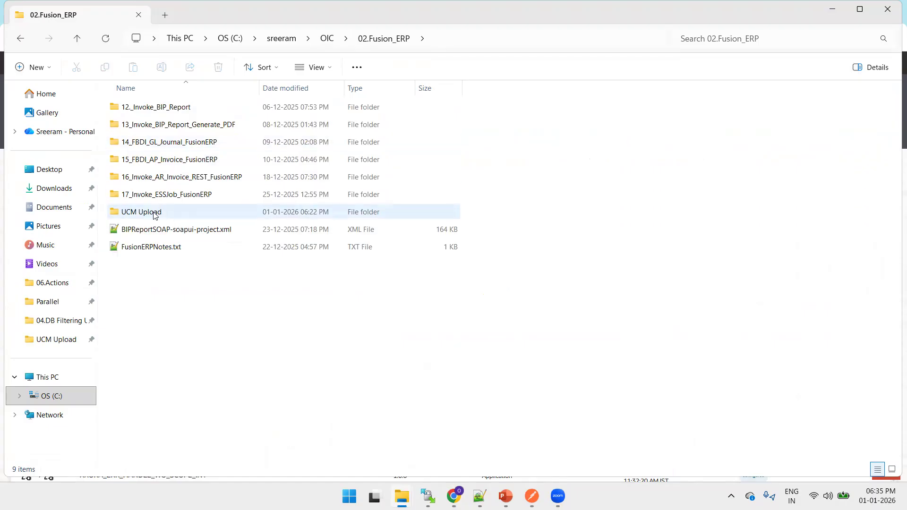
pyautogui.doubleClick(171, 212)
# Duplicate GlInterface5.zip in the UCM Upload folder and name the copy GlInterface6.zip.
pyautogui.click(159, 178)
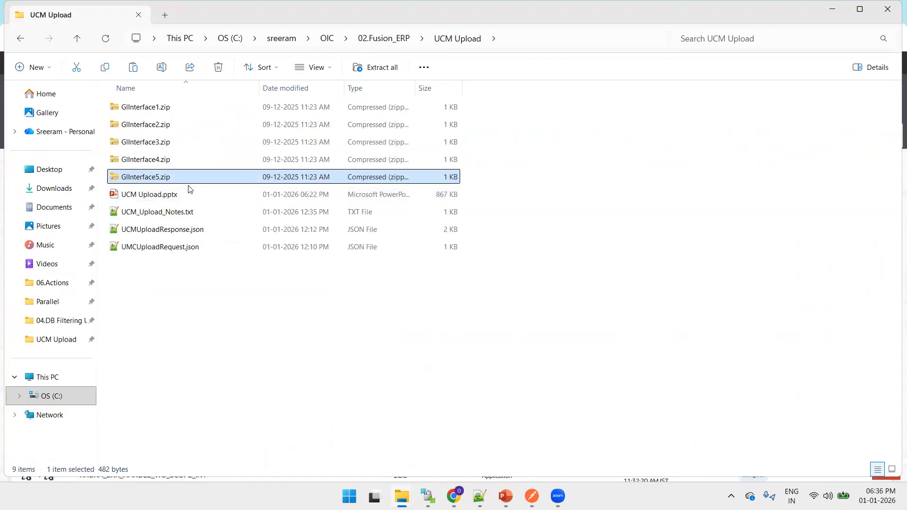
pyautogui.hotkey('ctrl', 'v')
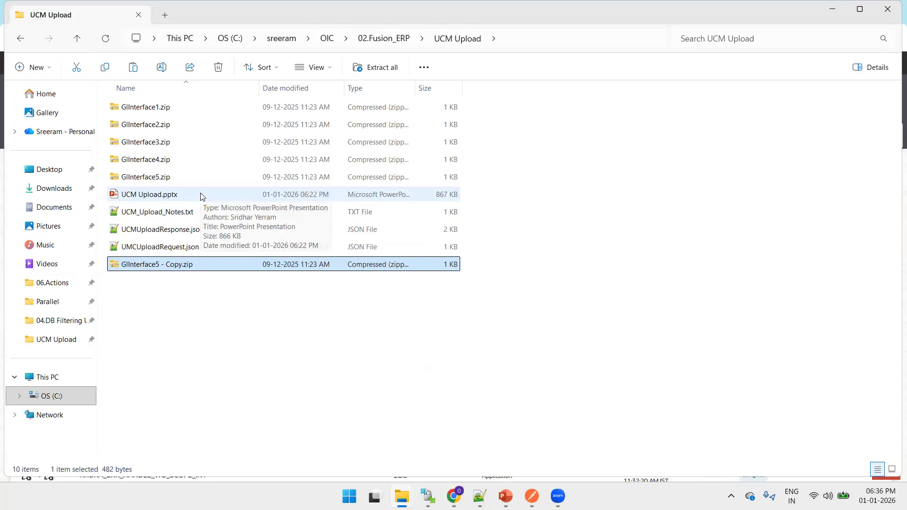
pyautogui.press('F2')
pyautogui.press('BackSpace')
pyautogui.press('BackSpace')
pyautogui.press('BackSpace')
pyautogui.press('BackSpace')
pyautogui.press('BackSpace')
pyautogui.press('BackSpace')
pyautogui.press('BackSpace')
pyautogui.press('BackSpace')
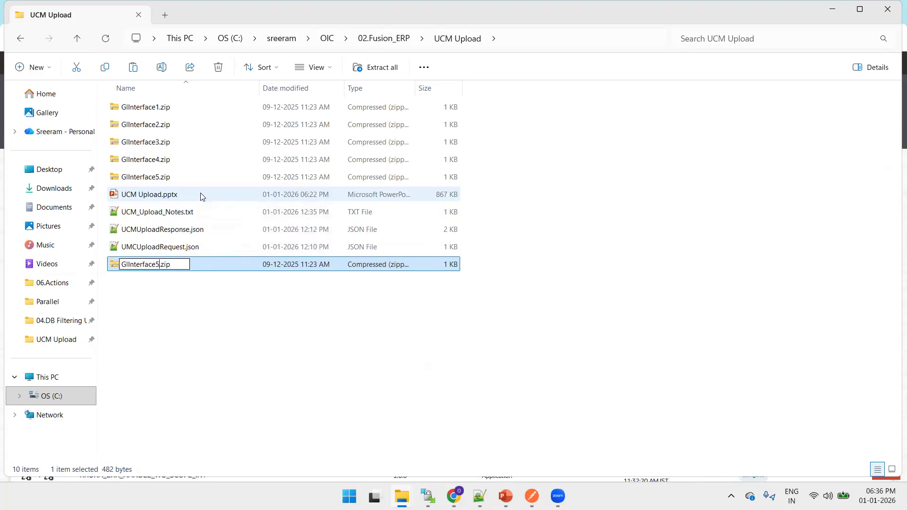
pyautogui.write('6')
pyautogui.press('Return')
# Delete GlInterface1.zip through GlInterface5.zip from the UCM Upload folder.
pyautogui.press('Up')
pyautogui.press('Up')
pyautogui.press('Up')
pyautogui.press('Up')
pyautogui.press('Up')
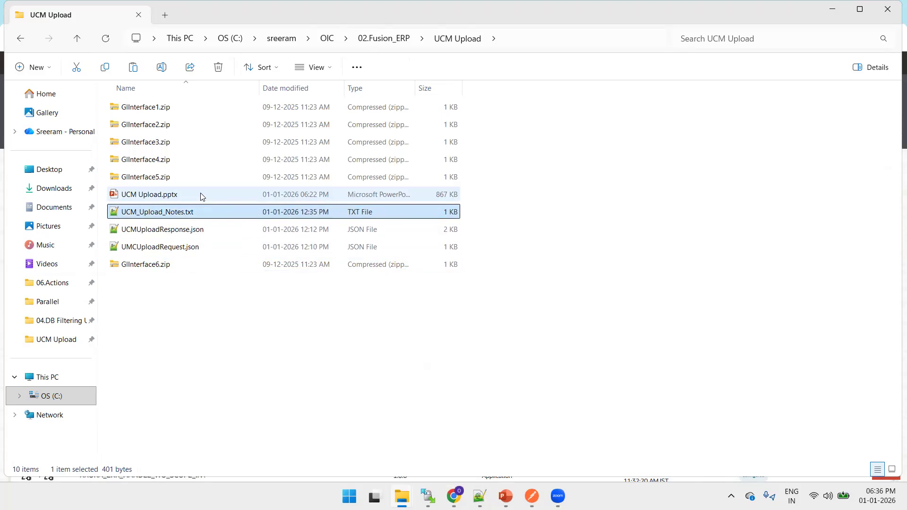
pyautogui.hotkey('shift', 'Up')
pyautogui.hotkey('shift', 'Up')
pyautogui.hotkey('shift', 'Up')
pyautogui.hotkey('shift', 'Up')
pyautogui.press('Delete')
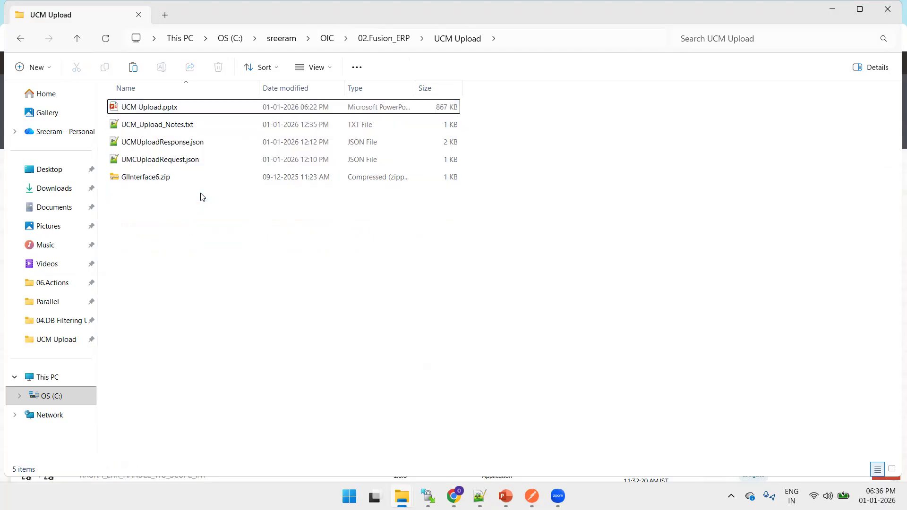
# Duplicate GlInterface6.zip in the same folder and name the copy GlInterface7.zip.
pyautogui.click(162, 178)
pyautogui.hotkey('ctrl', 'c')
pyautogui.hotkey('ctrl', 'v')
pyautogui.press('Up')
pyautogui.press('Down')
pyautogui.press('F2')
pyautogui.press('Right')
pyautogui.press('BackSpace')
pyautogui.press('BackSpace')
pyautogui.press('BackSpace')
pyautogui.press('BackSpace')
pyautogui.press('BackSpace')
pyautogui.press('BackSpace')
pyautogui.press('BackSpace')
pyautogui.press('BackSpace')
pyautogui.write('7')
pyautogui.press('Return')
# Duplicate GlInterface7.zip in the same folder and name the copy GlInterface8.zip.
pyautogui.hotkey('ctrl', 'c')
pyautogui.hotkey('ctrl', 'v')
pyautogui.press('Up')
pyautogui.press('Down')
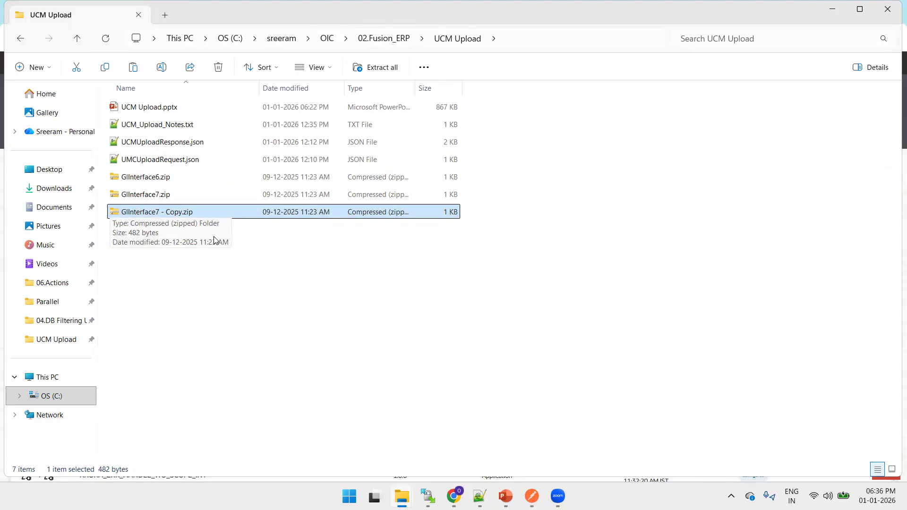
pyautogui.press('F2')
pyautogui.press('End')
pyautogui.press('BackSpace')
pyautogui.press('BackSpace')
pyautogui.press('BackSpace')
pyautogui.press('BackSpace')
pyautogui.press('BackSpace')
pyautogui.press('BackSpace')
pyautogui.press('BackSpace')
pyautogui.press('BackSpace')
pyautogui.write('8')
pyautogui.press('Return')
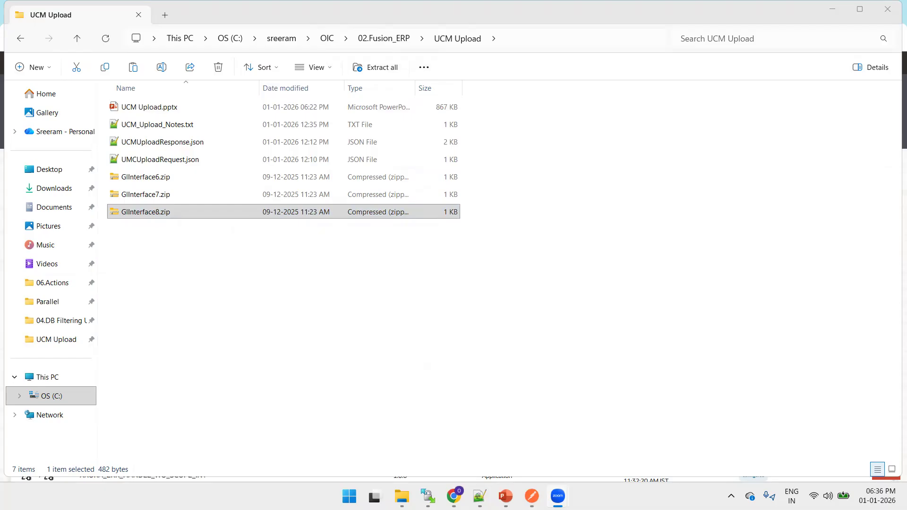
# Switch to WinSCP, dismiss the open dialogs and reconnect the FTP session.
pyautogui.click(428, 496)
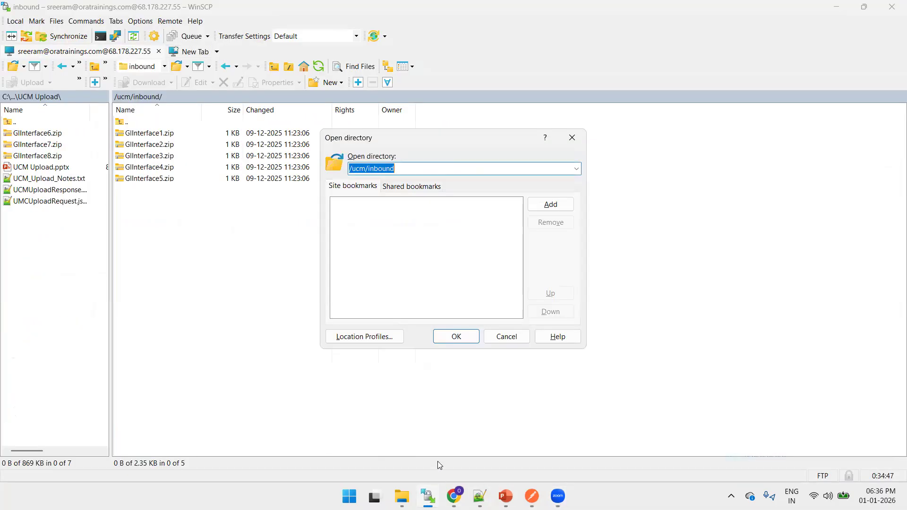
pyautogui.click(491, 337)
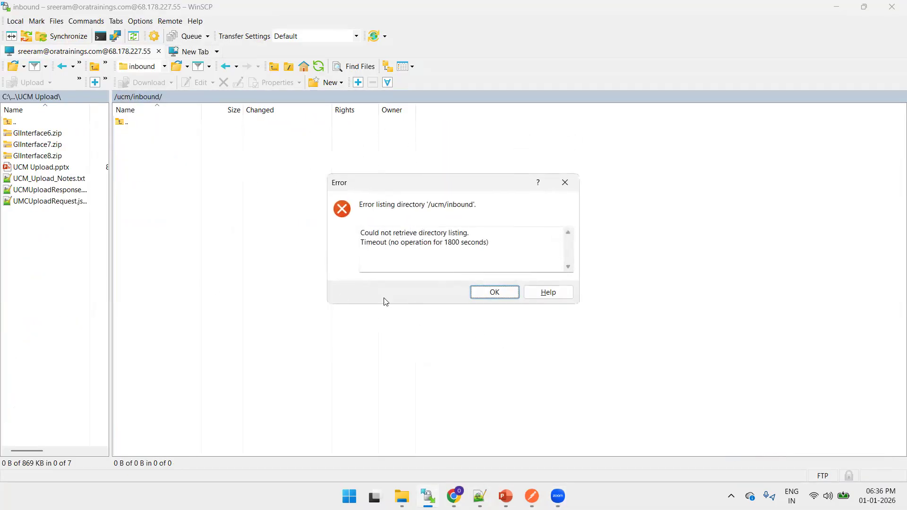
pyautogui.click(491, 292)
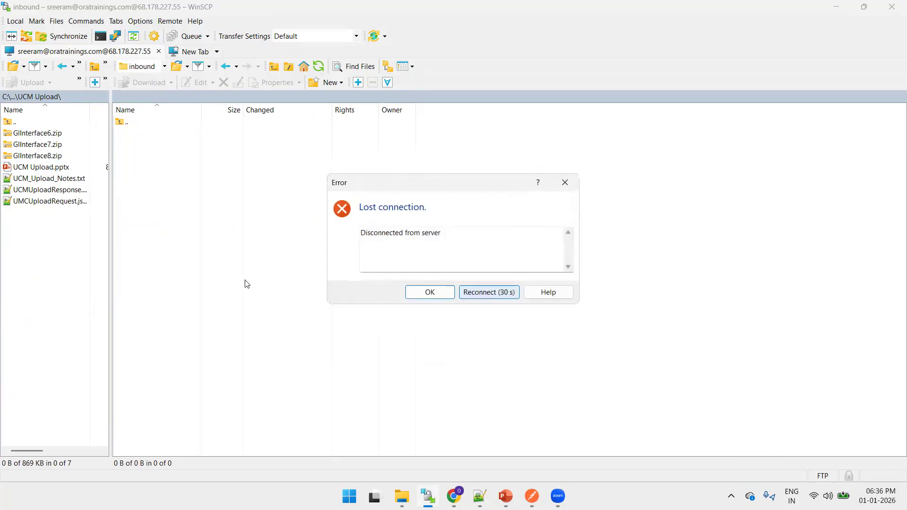
pyautogui.click(472, 294)
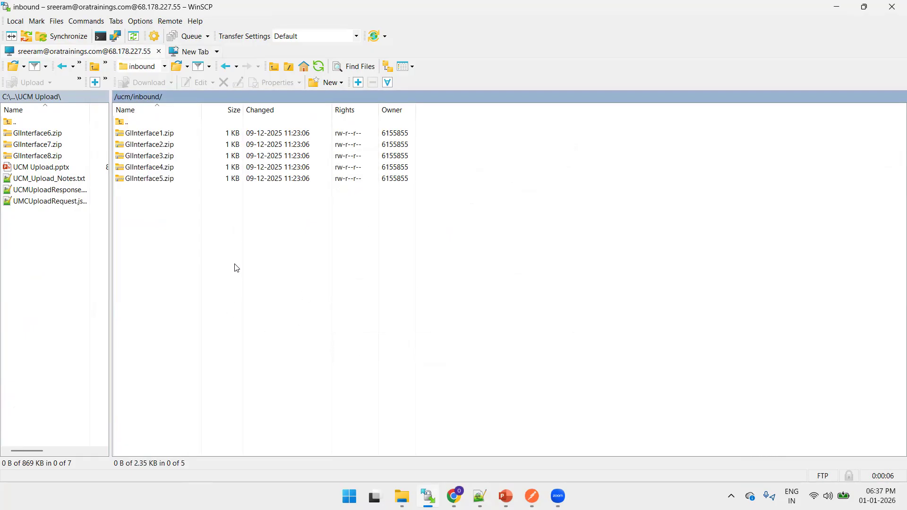
# Delete all zip files from the remote /ucm/inbound directory.
pyautogui.hotkey('ctrl', 'a')
pyautogui.press('Delete')
pyautogui.press('Return')
# Upload GlInterface6.zip, GlInterface7.zip and GlInterface8.zip from the local UCM Upload folder to /ucm/inbound.
pyautogui.click(48, 134)
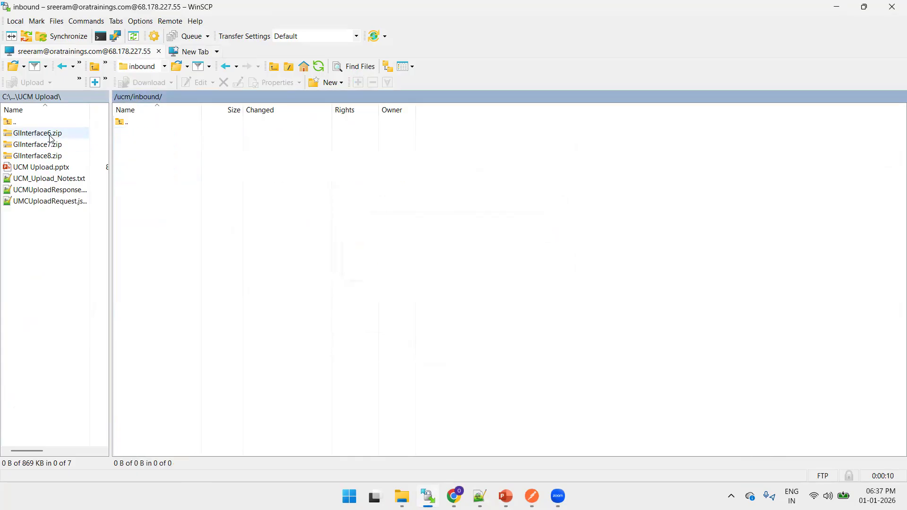
pyautogui.hotkey('shift', 'Down')
pyautogui.hotkey('shift', 'Down')
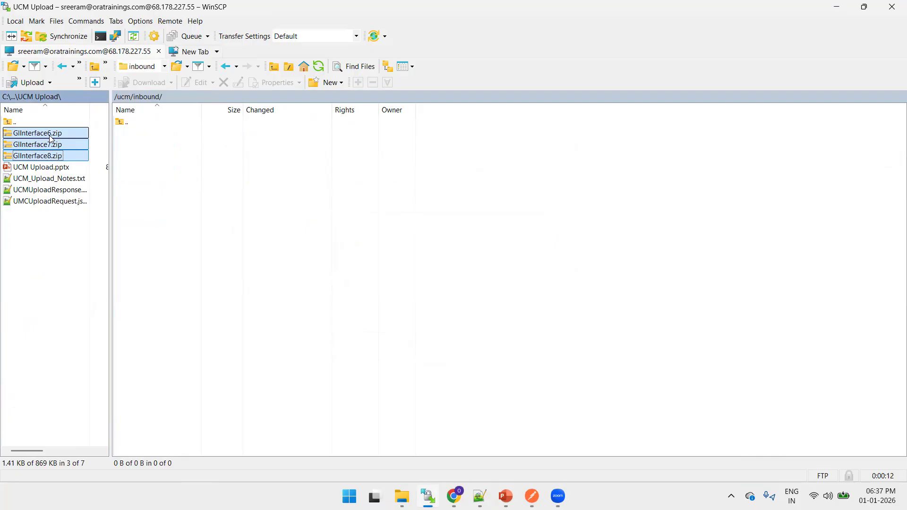
pyautogui.press('F5')
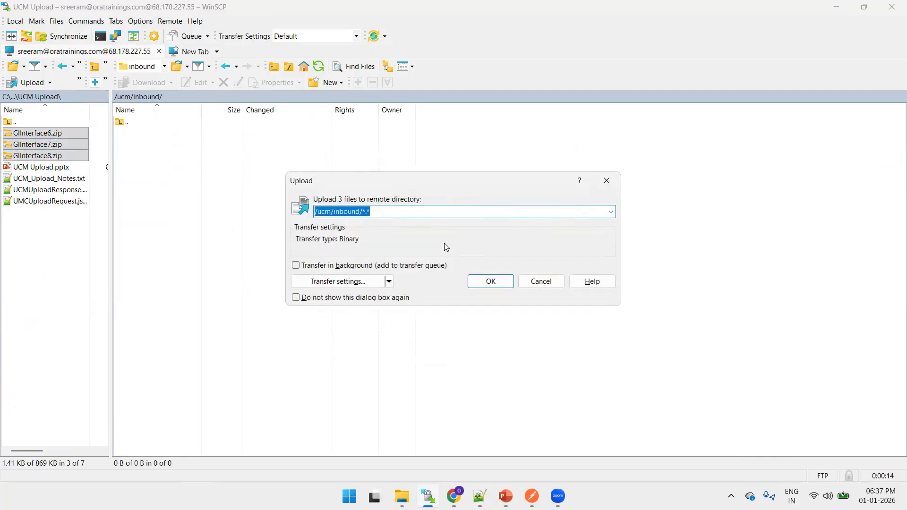
pyautogui.click(487, 282)
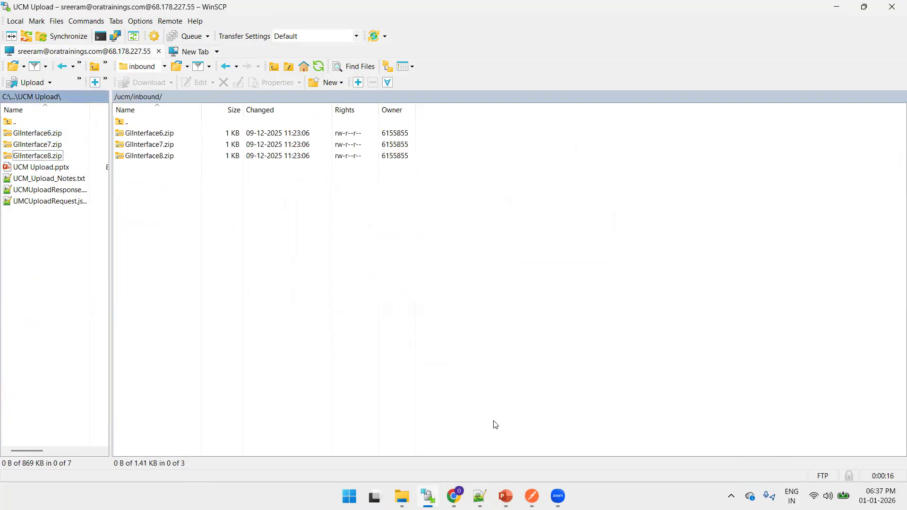
# Switch back to Oracle Integration in Chrome and open the run page for XXORA_UCM_UPLOAD_INT_TEST.
pyautogui.click(454, 496)
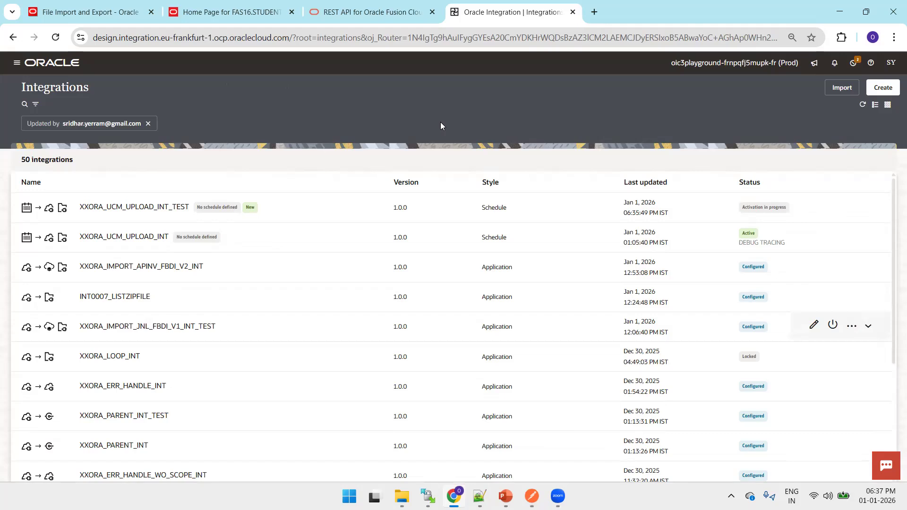
pyautogui.click(832, 204)
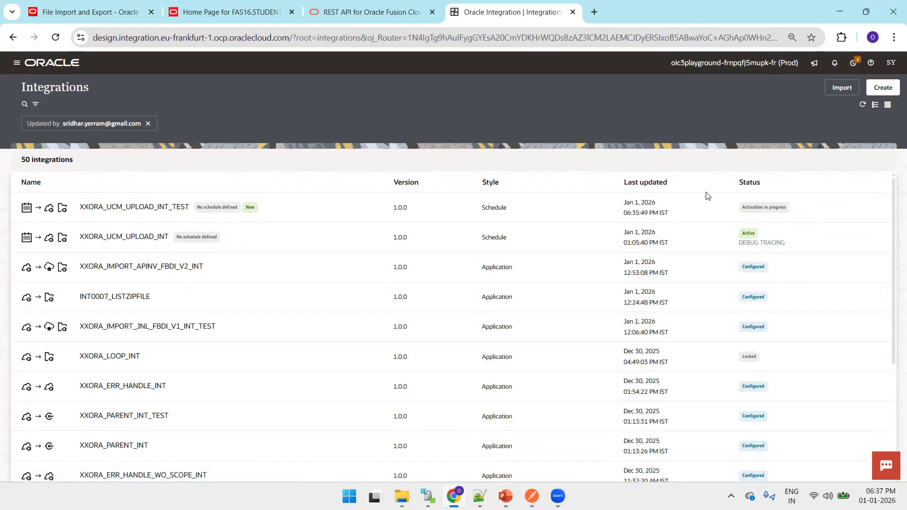
pyautogui.click(851, 206)
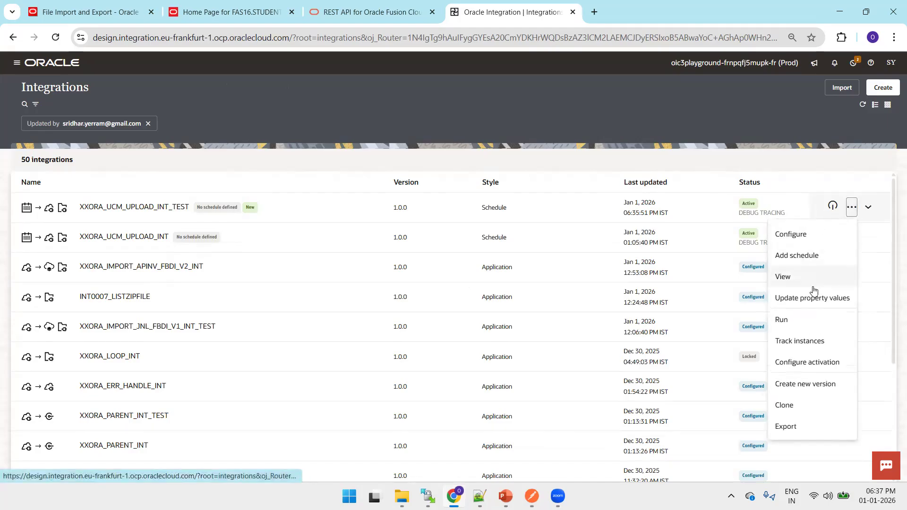
pyautogui.click(798, 321)
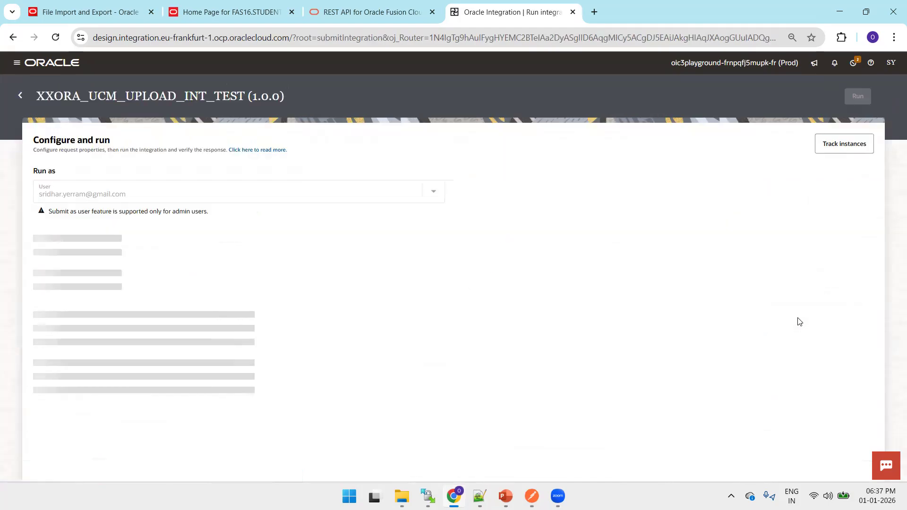
# Run the integration as an ad hoc request and refresh its activity stream to follow the ListFilesFromFTP and ForEach1 progress.
pyautogui.click(850, 104)
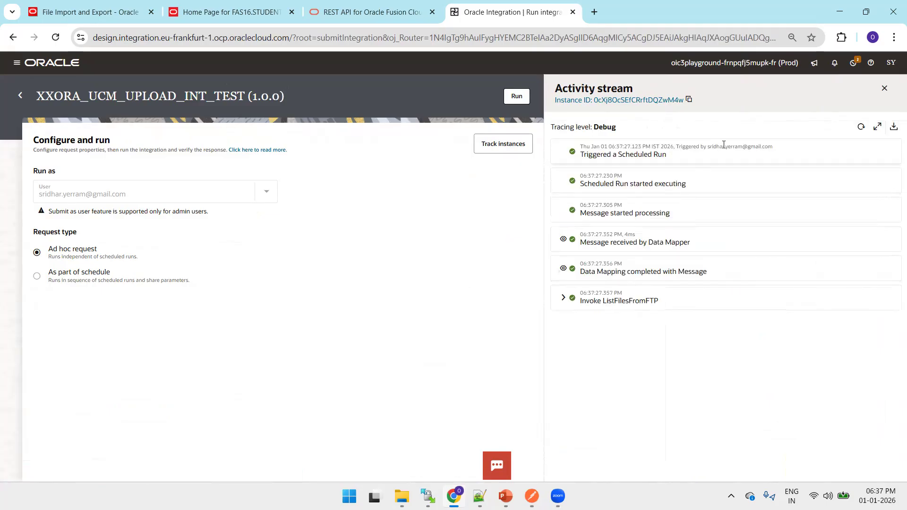
pyautogui.click(860, 127)
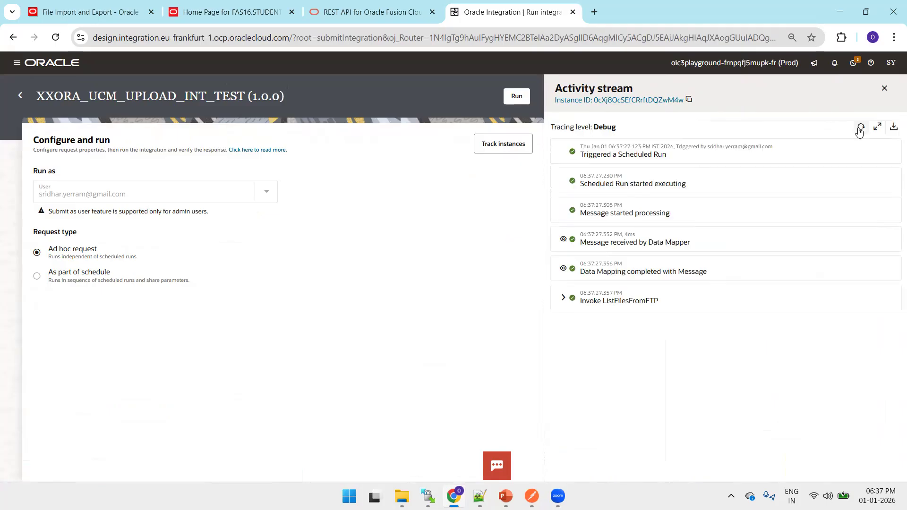
pyautogui.click(859, 128)
pyautogui.click(860, 128)
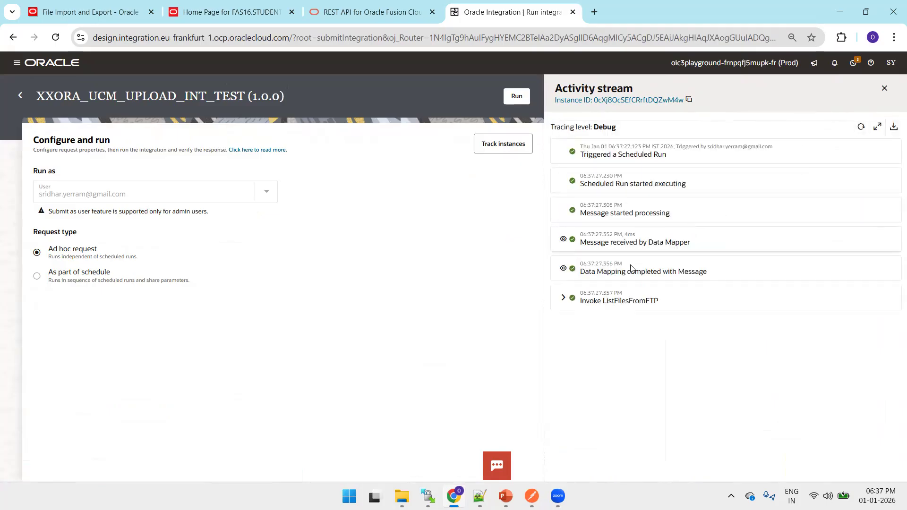
pyautogui.click(562, 297)
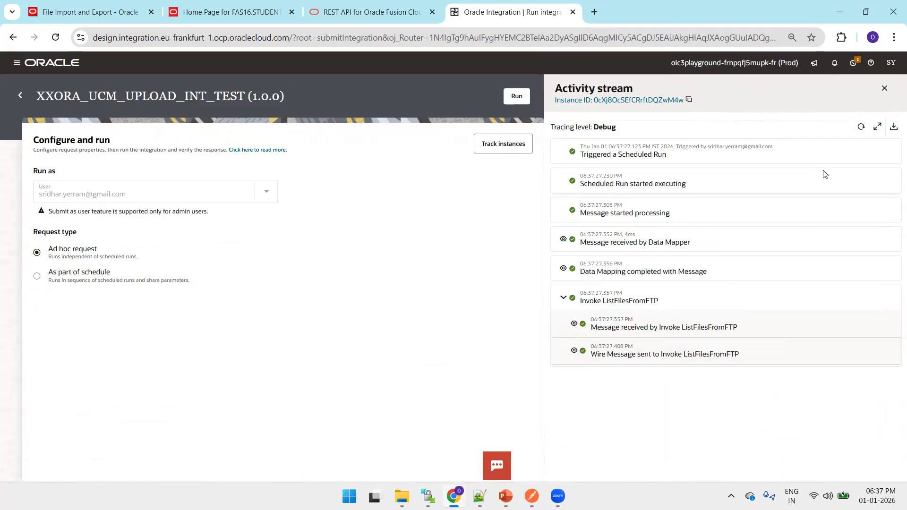
pyautogui.click(860, 128)
pyautogui.click(860, 129)
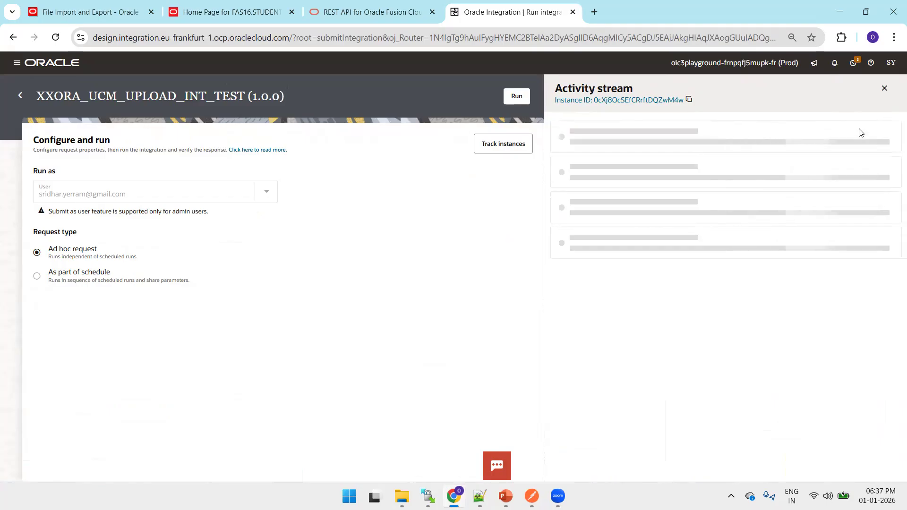
pyautogui.click(860, 128)
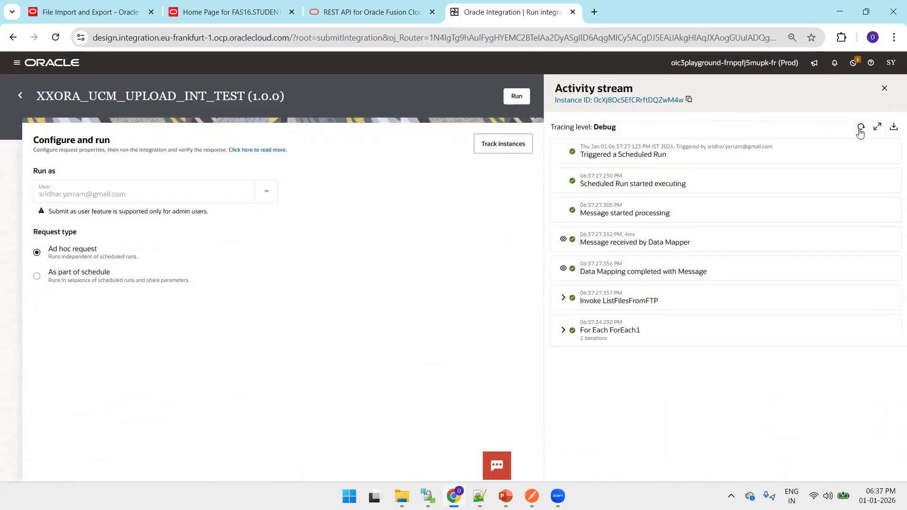
pyautogui.click(857, 127)
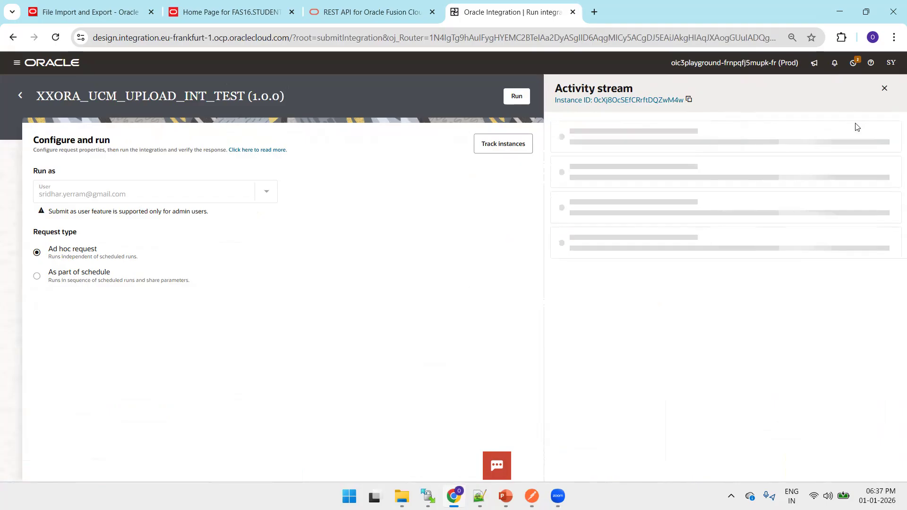
pyautogui.click(857, 127)
pyautogui.click(857, 127)
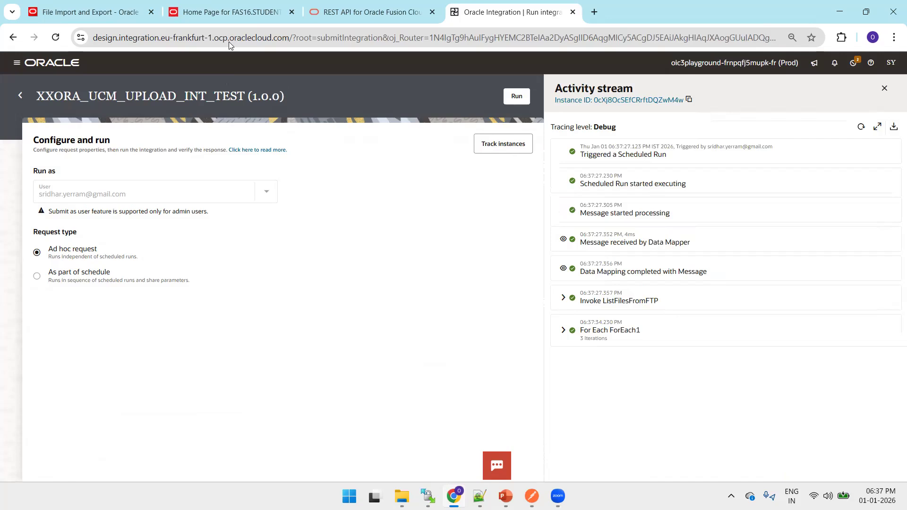
# Switch to the WebCenter Content page and reload it from its base address fa-exgs-saasfademo1.ds-fa.oraclepdemos.com/cs.
pyautogui.click(229, 12)
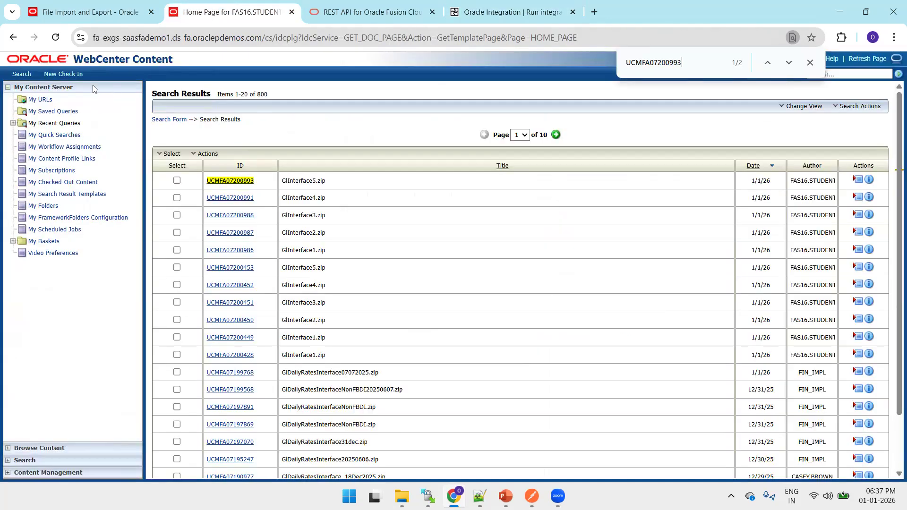
pyautogui.moveTo(278, 41); pyautogui.dragTo(219, 21)
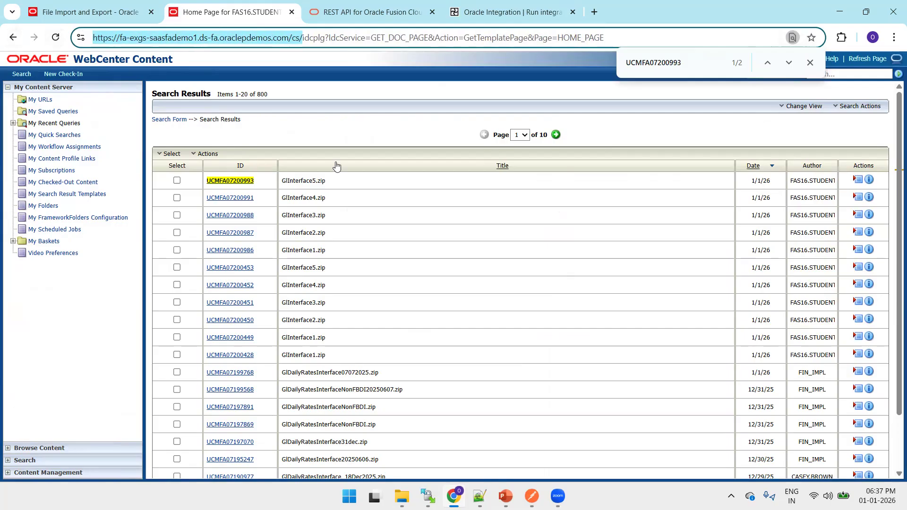
pyautogui.hotkey('ctrl', 'f')
pyautogui.write('https://fa-exgs-saasfademo1.ds-fa.oraclepdemos.com/cs/')
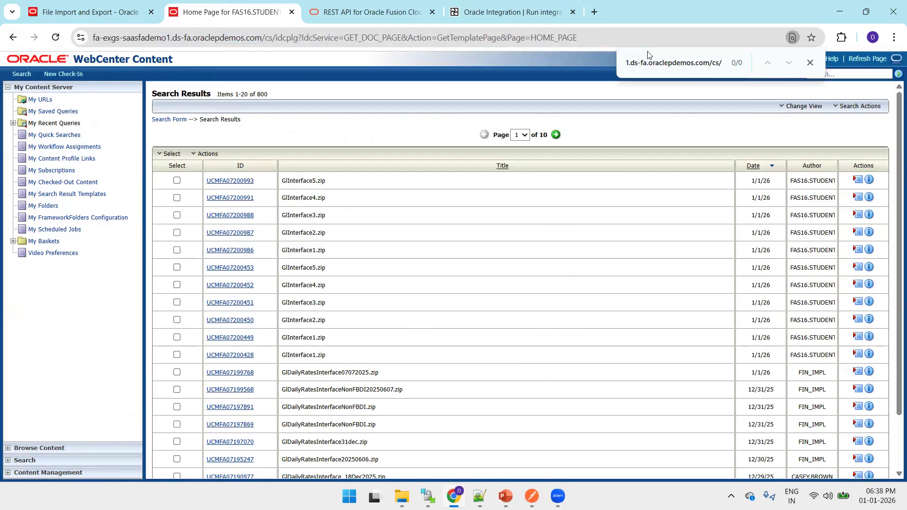
pyautogui.moveTo(274, 38); pyautogui.dragTo(20, 31)
pyautogui.hotkey('ctrl', 'c')
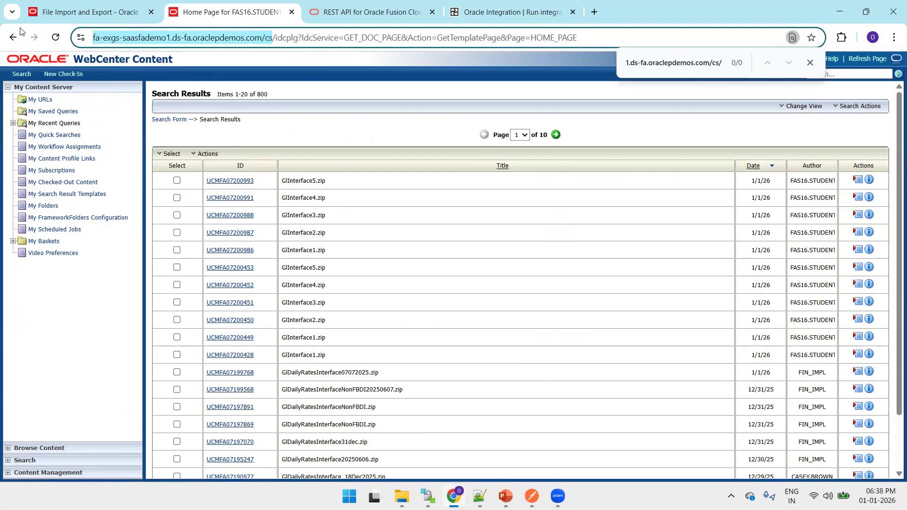
pyautogui.hotkey('ctrl', 'a')
pyautogui.press('BackSpace')
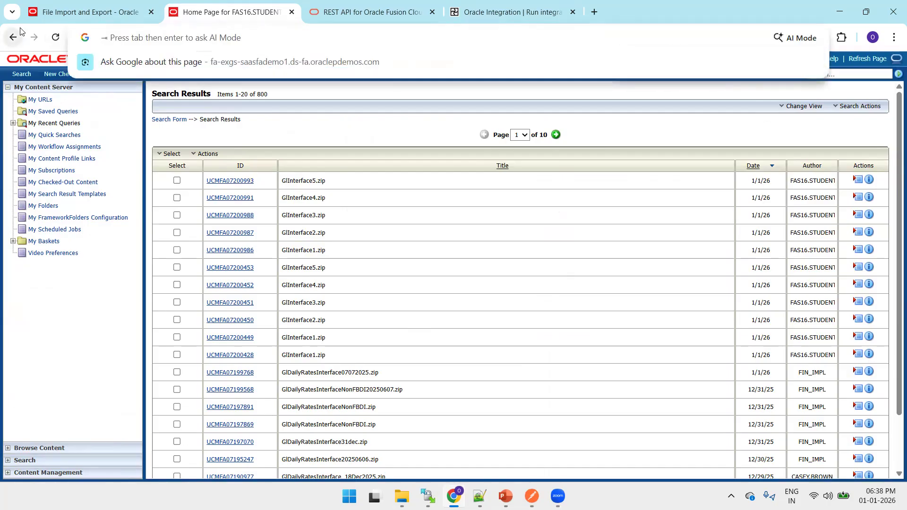
pyautogui.hotkey('ctrl', 'v')
pyautogui.press('Return')
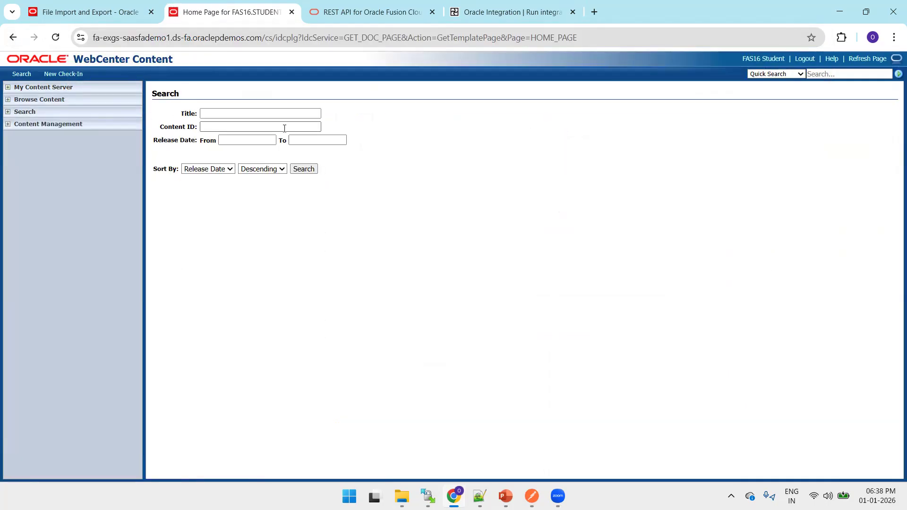
# Search the content server for documents whose title matches Gl, keeping the descending release date order.
pyautogui.click(256, 124)
pyautogui.hotkey('shift', 'Tab')
pyautogui.write('Gl')
pyautogui.press('Return')
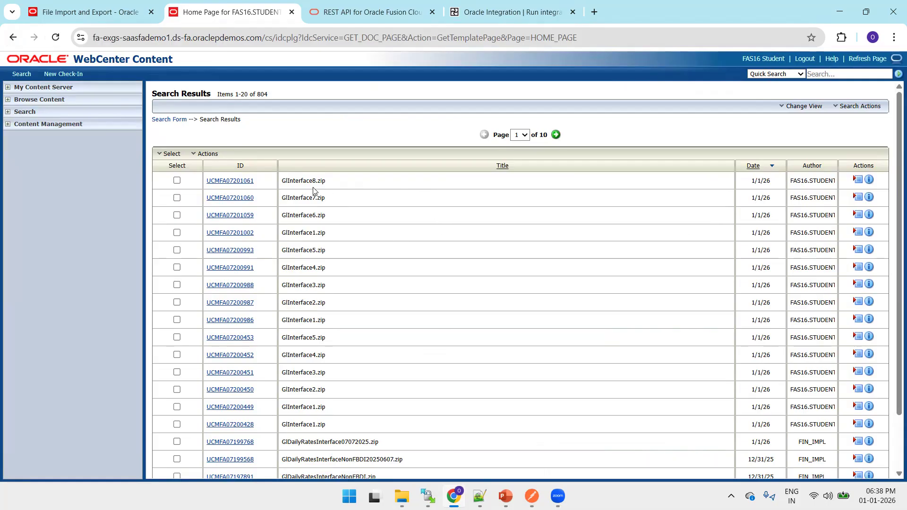
# Switch to the Fusion Applications page and reopen File Import and Export from the home page.
pyautogui.hotkey('ctrl', 'shift', 'Tab')
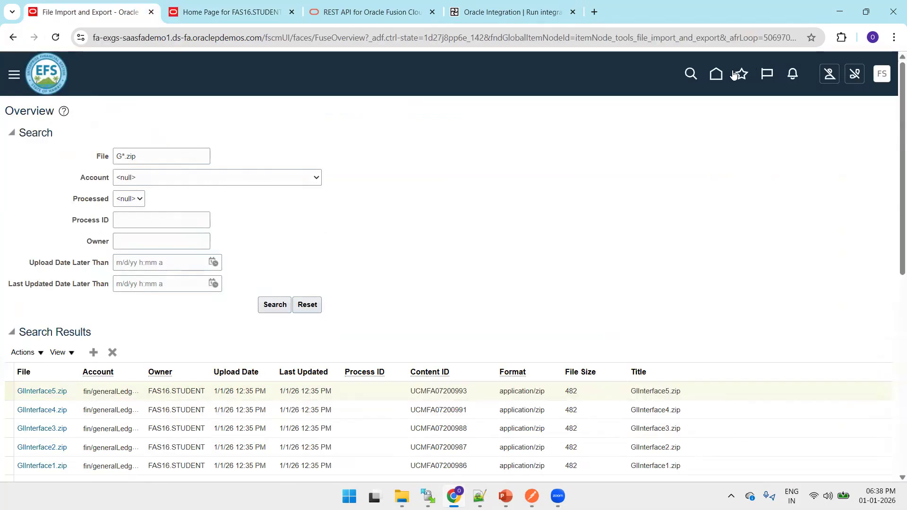
pyautogui.click(716, 74)
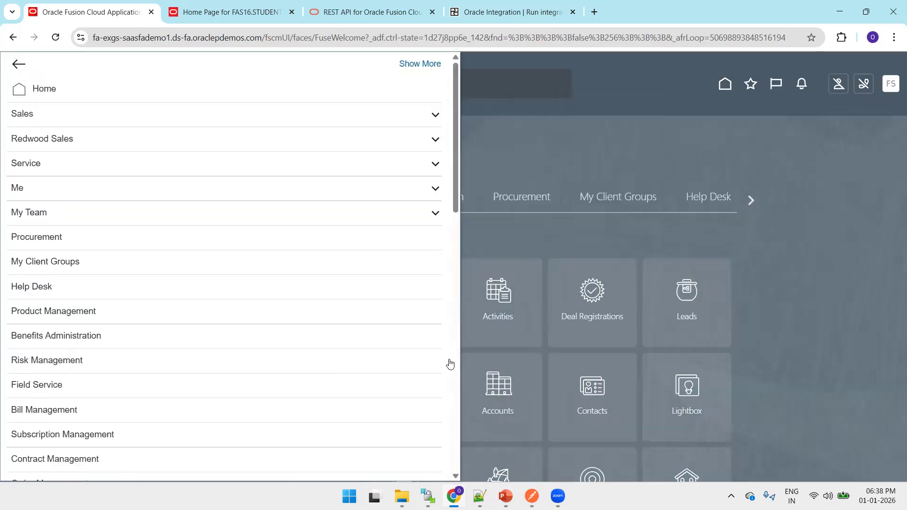
pyautogui.scroll(-10, 455, 382)
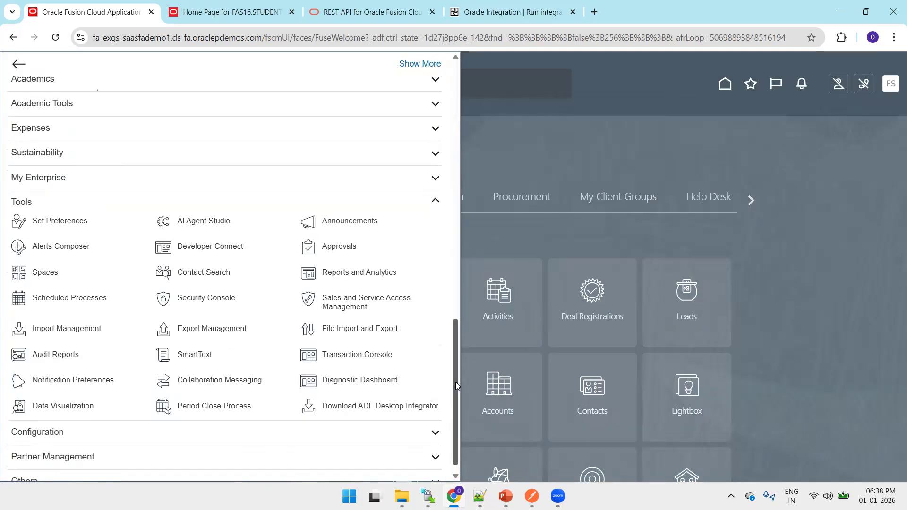
pyautogui.click(354, 329)
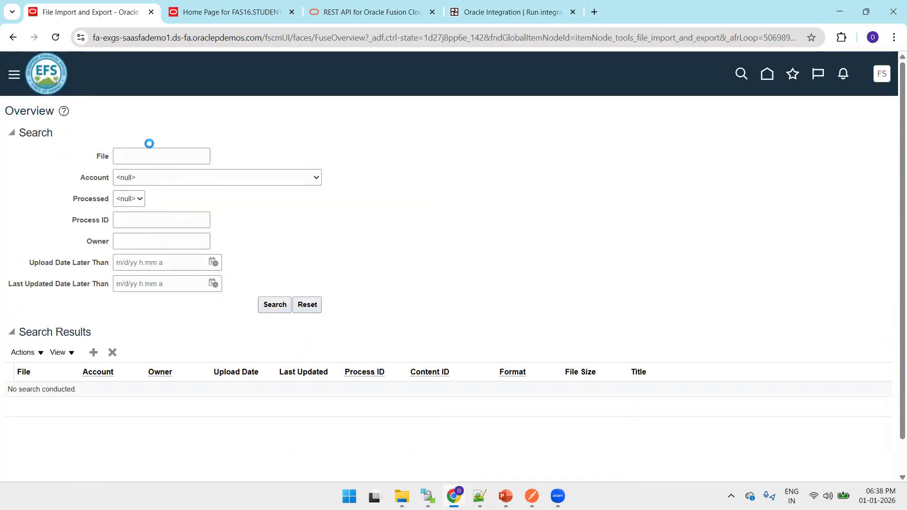
# Search the imported files for the name Gl, then repeat the search with the file pattern Gl*.zip.
pyautogui.click(143, 155)
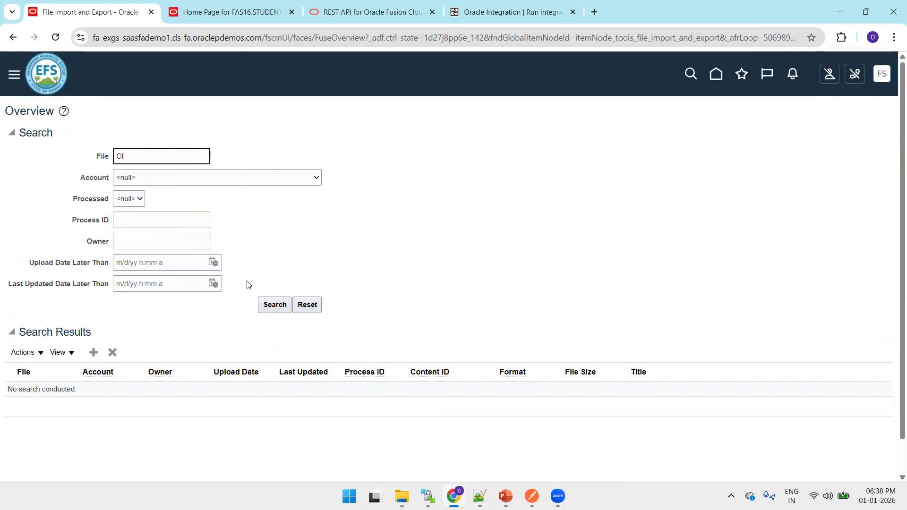
pyautogui.click(267, 305)
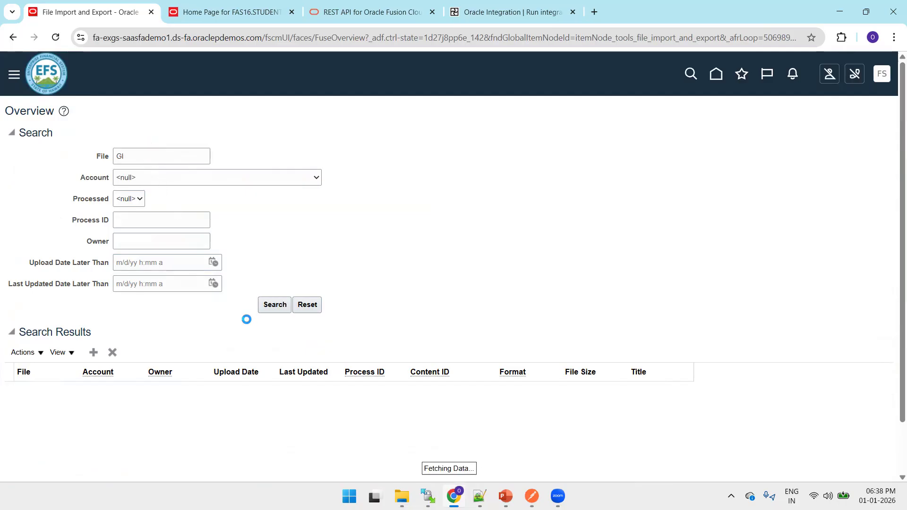
pyautogui.click(142, 152)
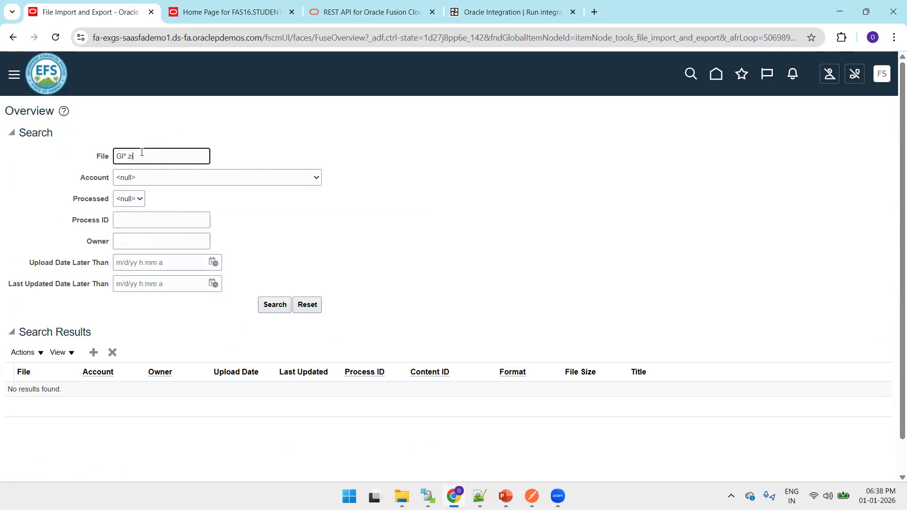
pyautogui.click(272, 306)
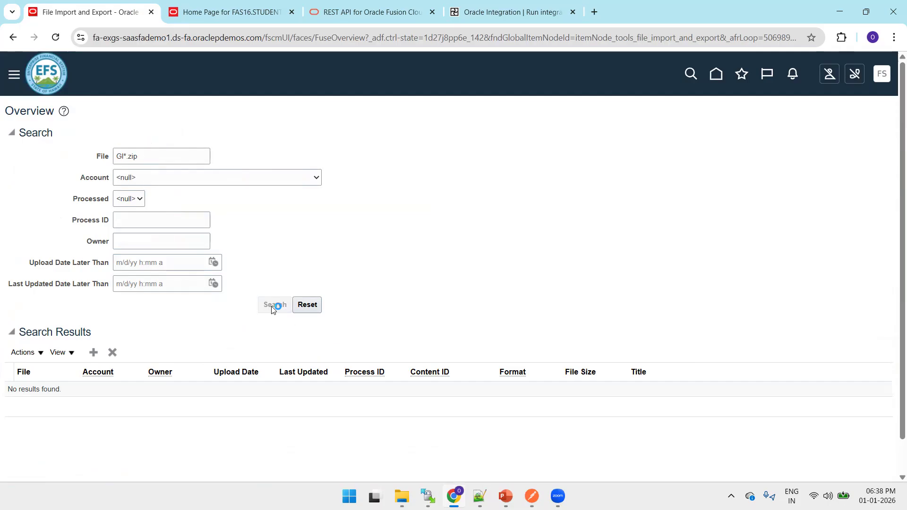